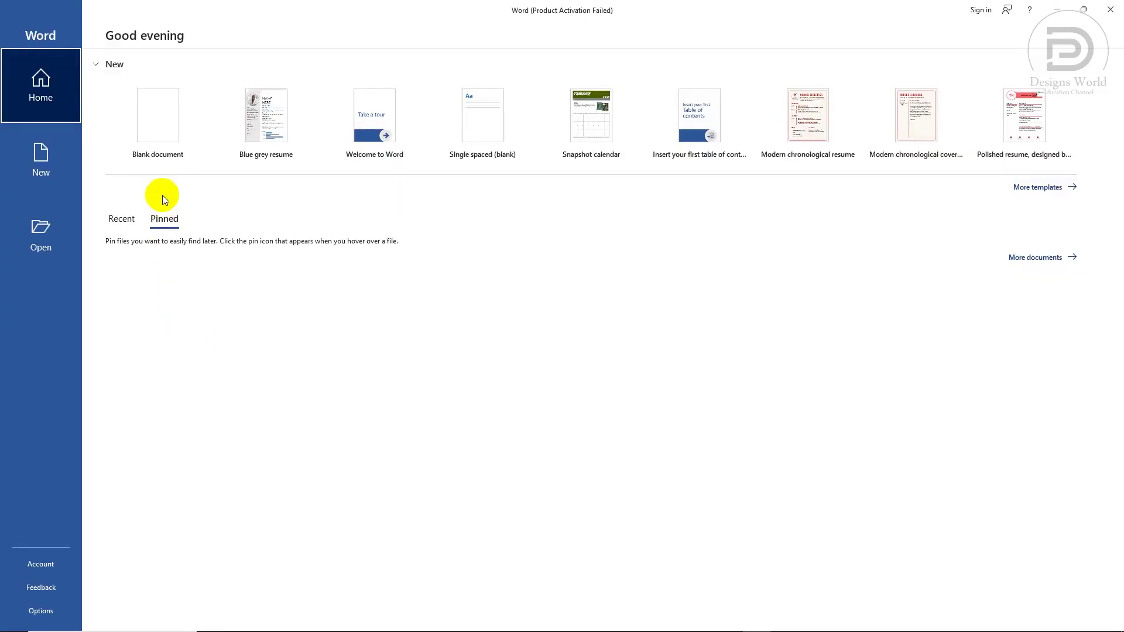
Step: Create a blank document and set its page size to A4
left_click(156, 129)
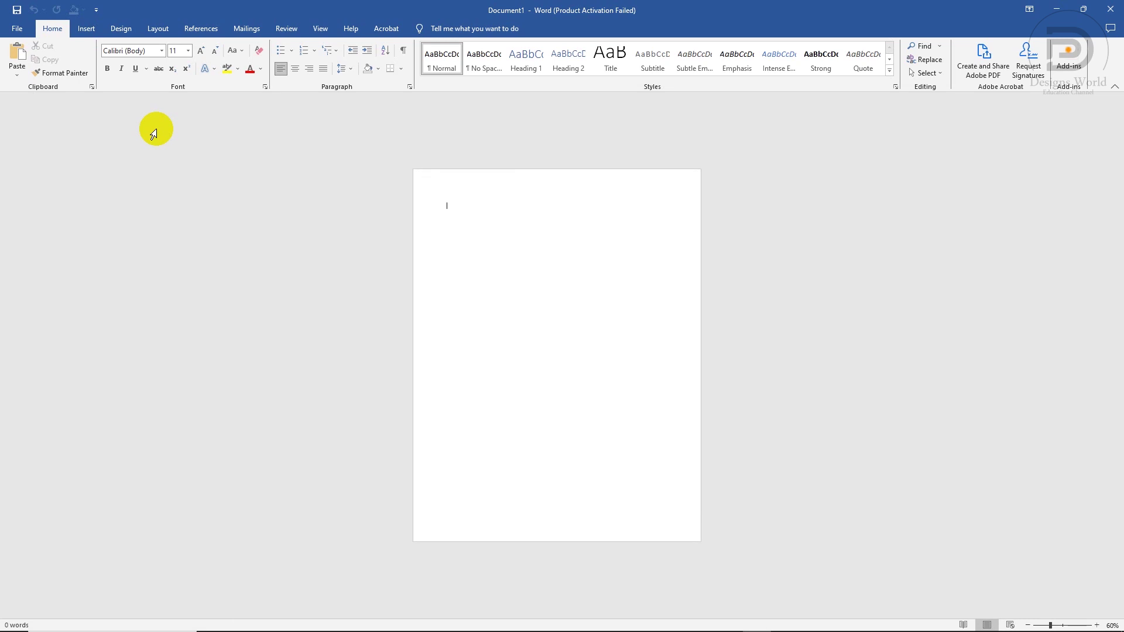
left_click(158, 29)
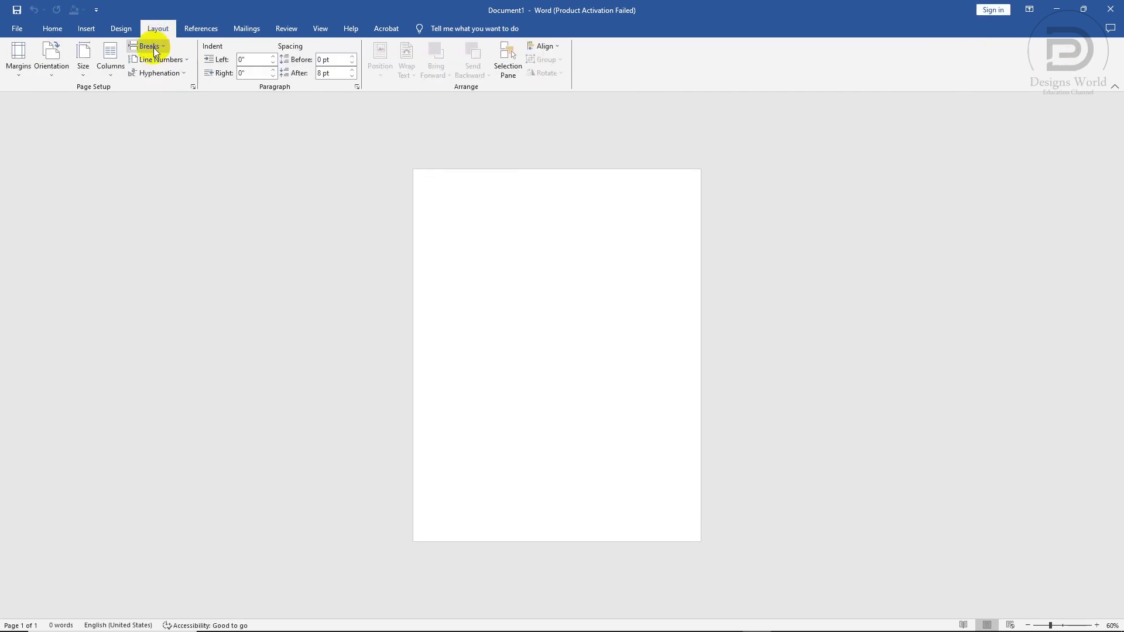
left_click(85, 67)
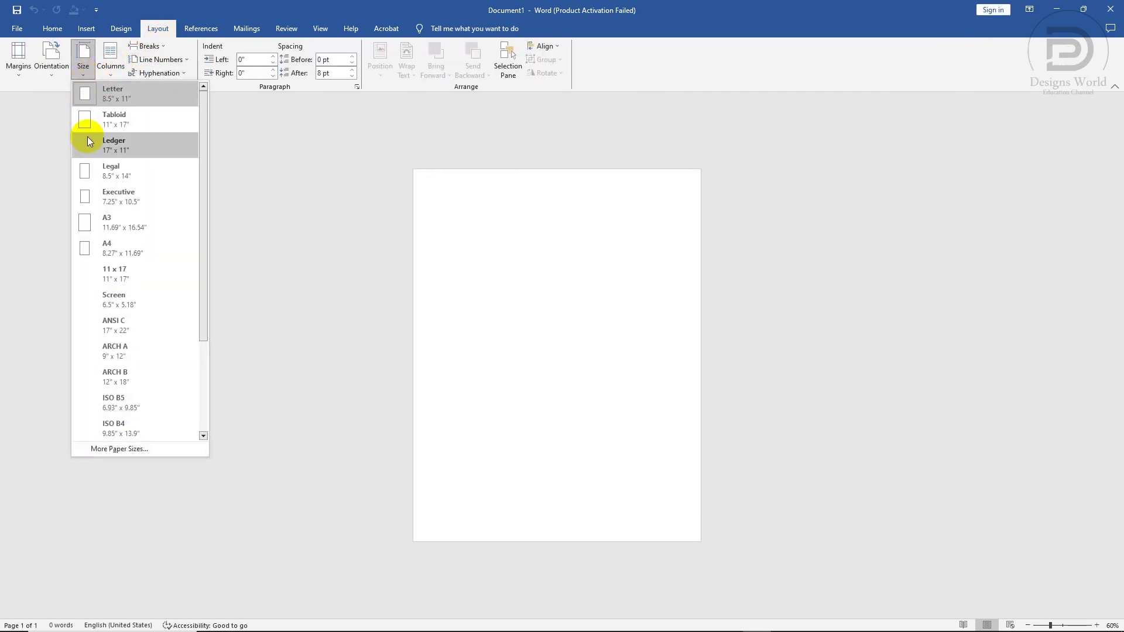
left_click(98, 251)
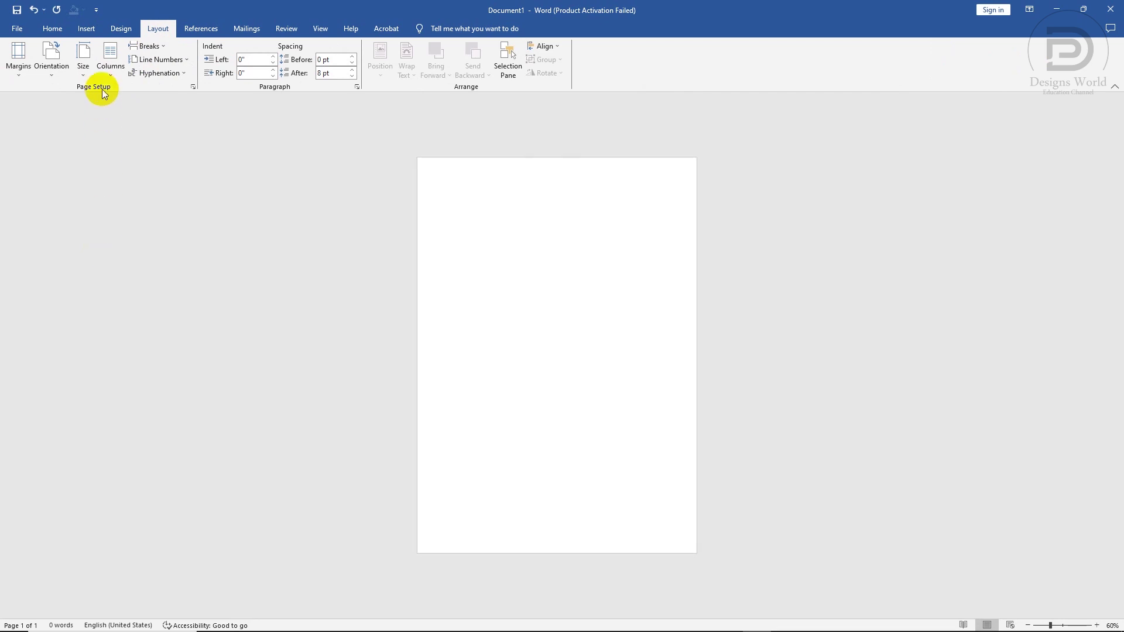
Step: Choose the rounded rectangle from the Insert Shapes gallery
left_click(88, 30)
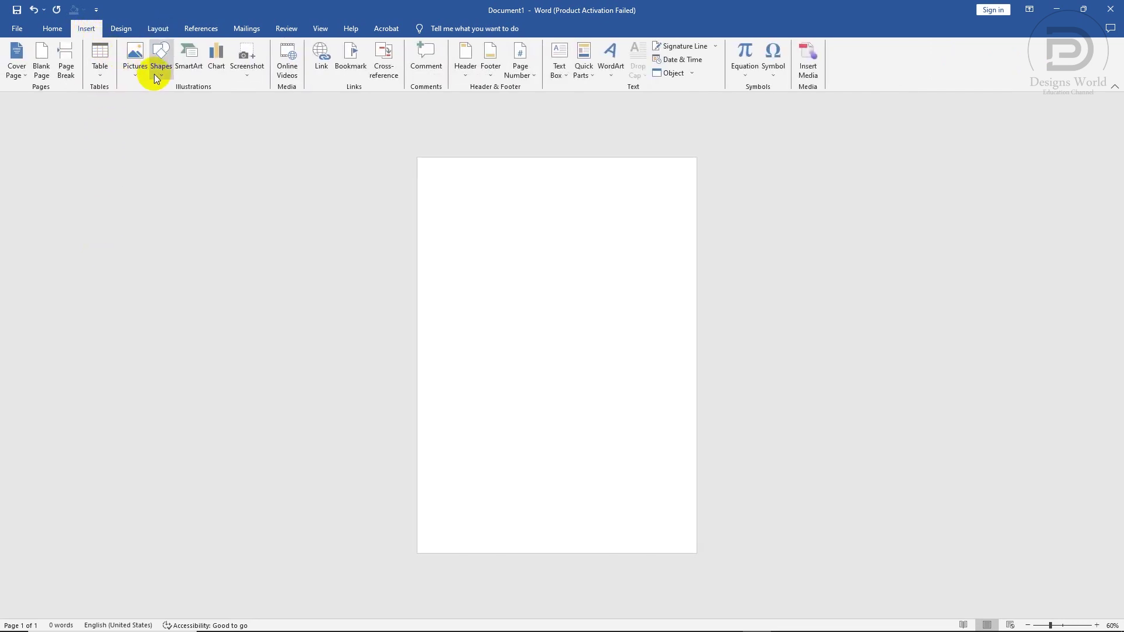
left_click(159, 81)
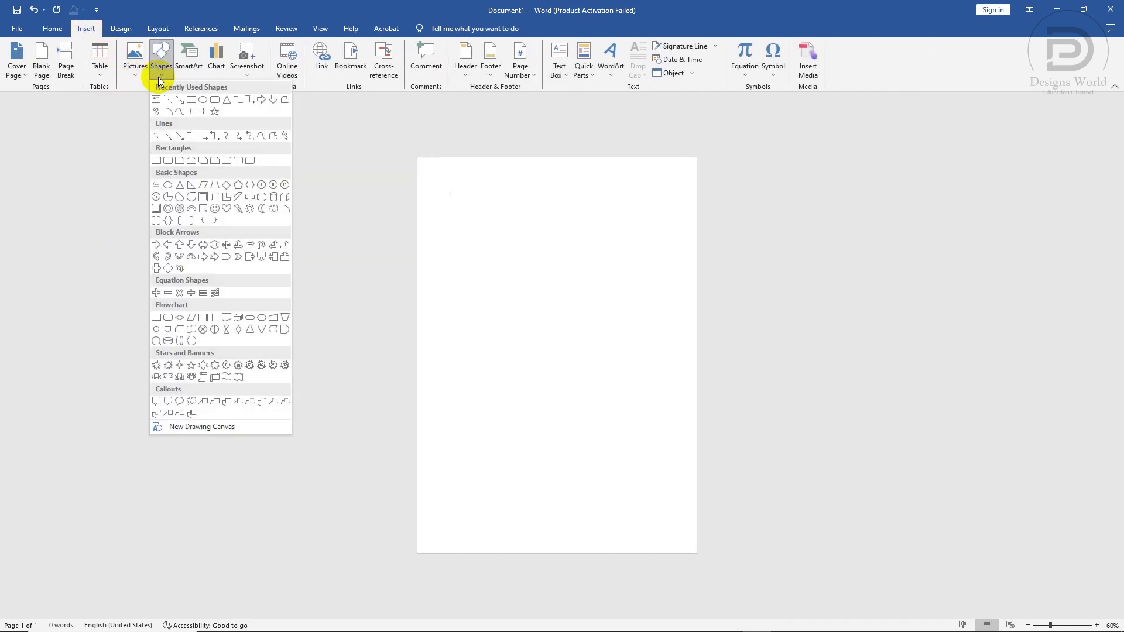
left_click(209, 96)
Step: Draw a large rounded rectangle, tilt it counter-clockwise and position it over the page top
mouse_move(419, 175)
left_mouse_down()
mouse_move(700, 316)
mouse_move(761, 388)
left_mouse_up()
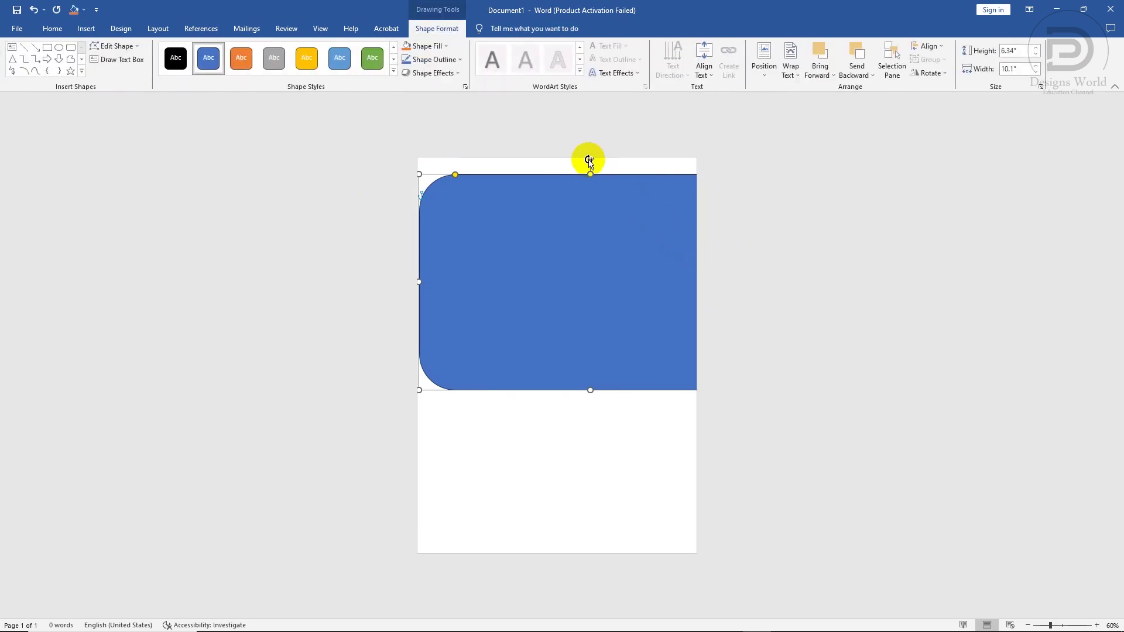
left_click_drag(582, 160, 557, 177)
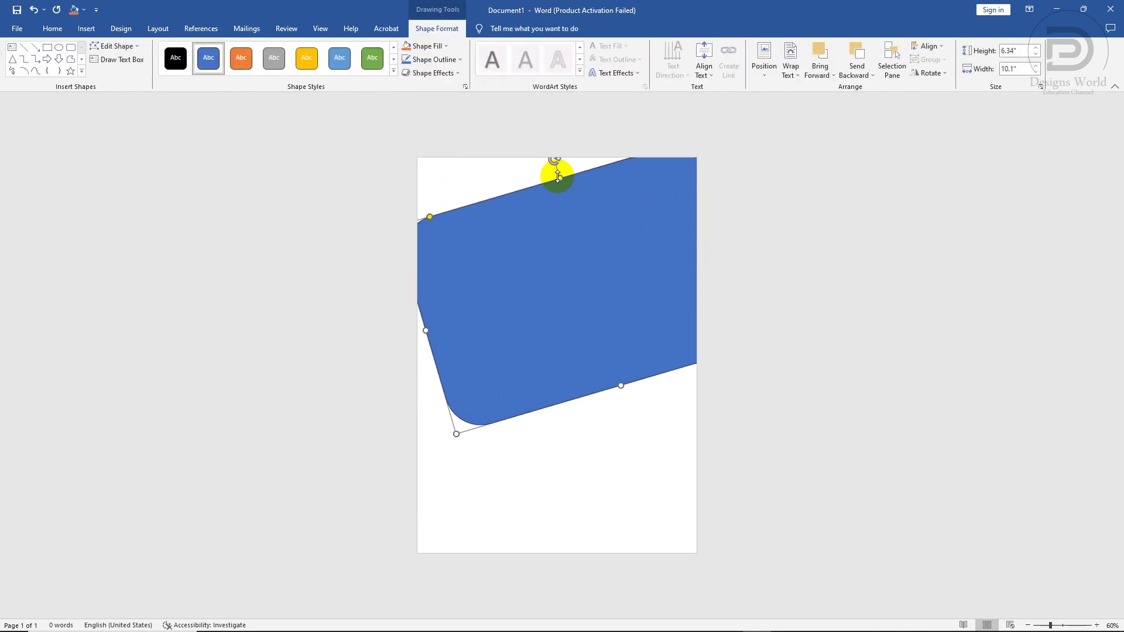
left_click_drag(623, 320, 589, 244)
left_click_drag(494, 322, 508, 314)
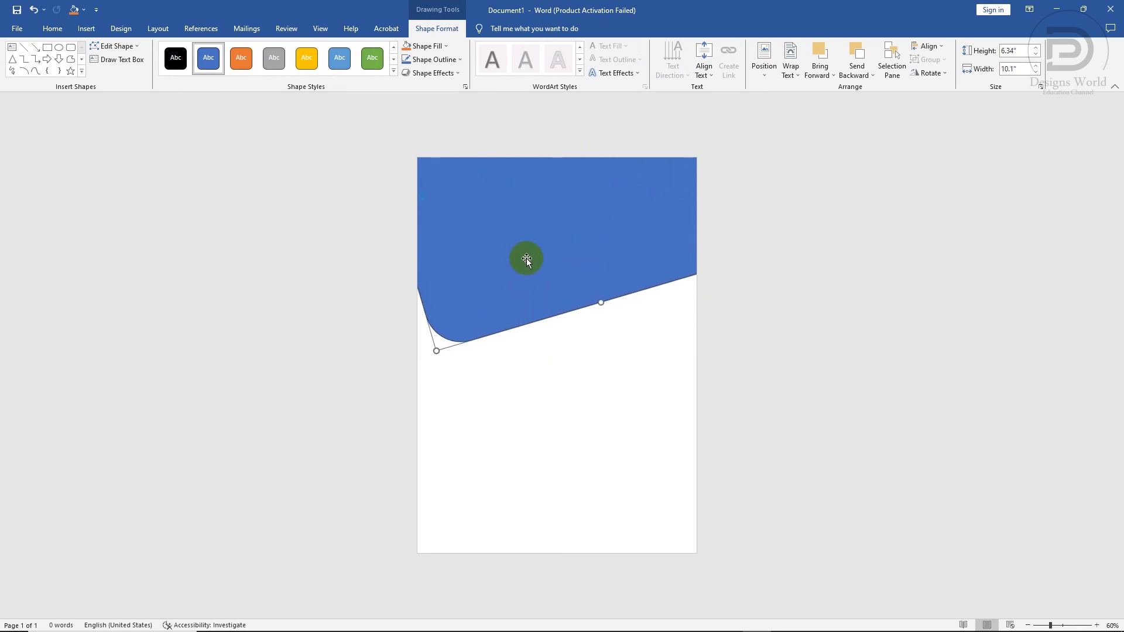
Step: Duplicate the panel below, shrink it to 2.49" high and tuck it under the top shape
left_click_drag(529, 237, 499, 395, "ctrl")
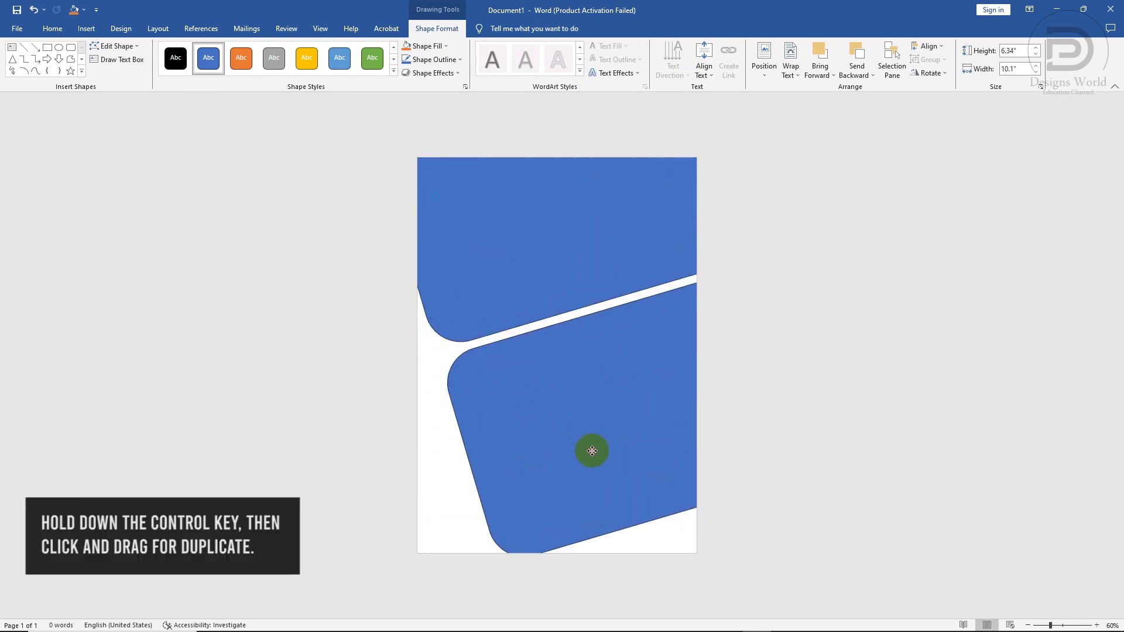
mouse_move(438, 358)
left_mouse_down()
mouse_move(621, 425)
mouse_move(502, 401)
mouse_move(543, 410)
mouse_move(658, 381)
mouse_move(663, 362)
mouse_move(653, 358)
left_mouse_up()
left_click_drag(578, 379, 536, 395)
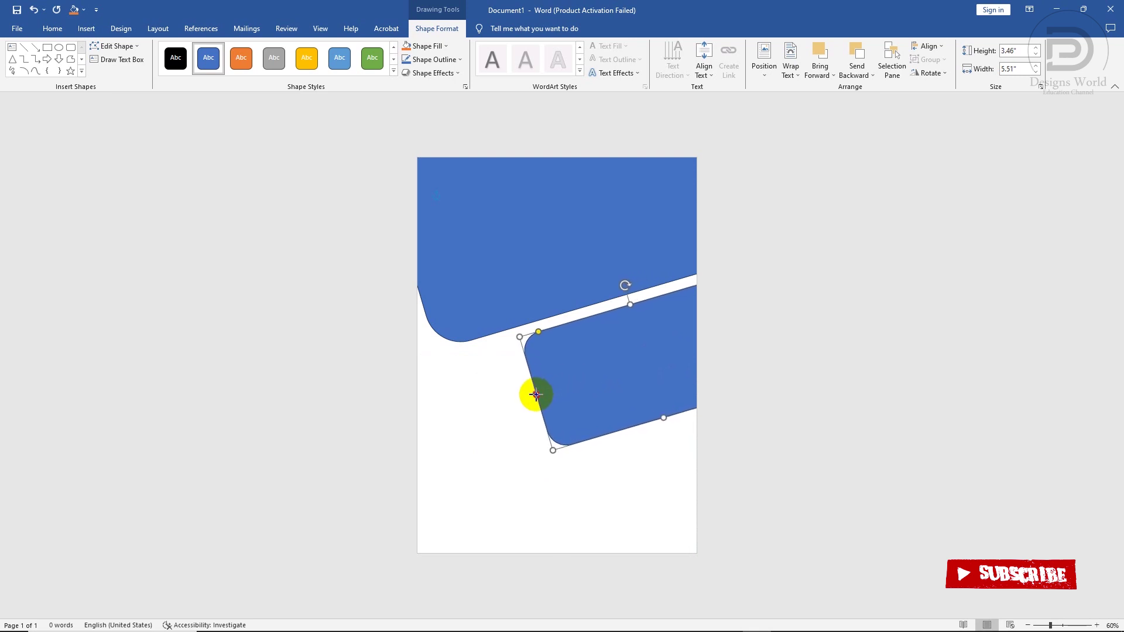
mouse_move(614, 388)
left_mouse_down()
mouse_move(638, 363)
mouse_move(638, 374)
left_mouse_up()
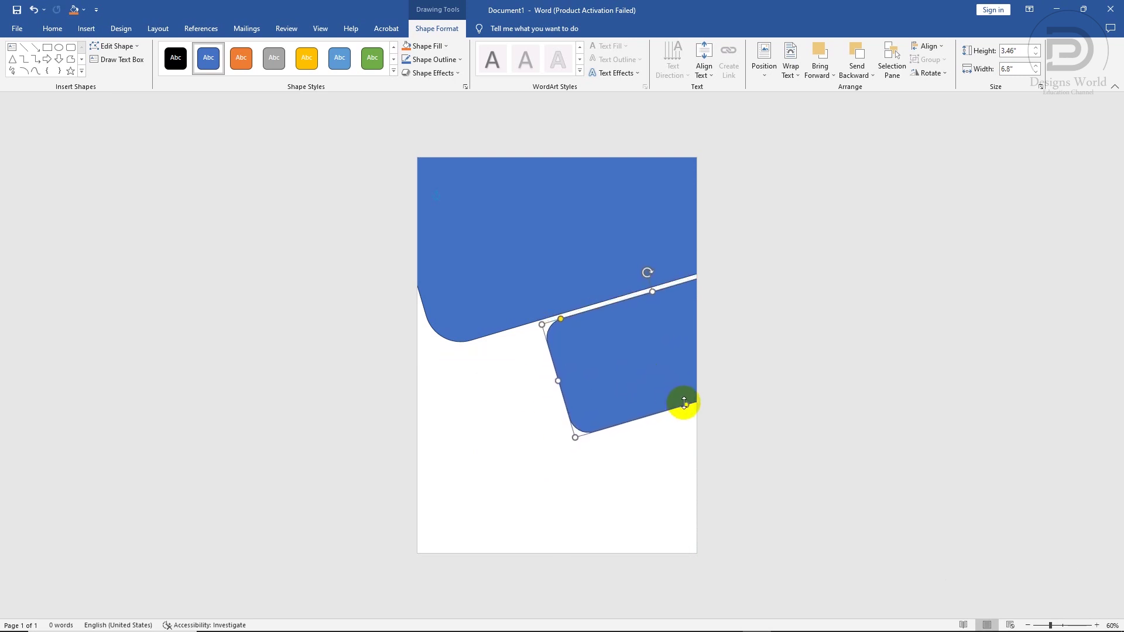
left_click_drag(684, 402, 676, 374)
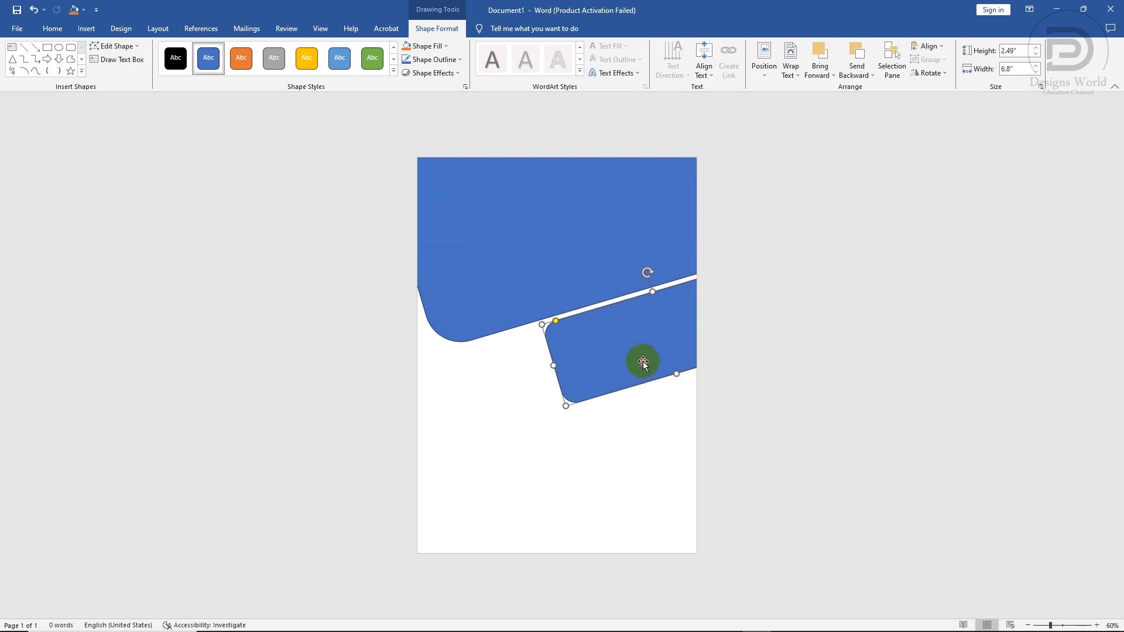
Step: Add two more duplicate panels, stacking them down to the page bottom
left_click_drag(645, 339, 670, 427, "ctrl")
left_click(650, 371, "shift")
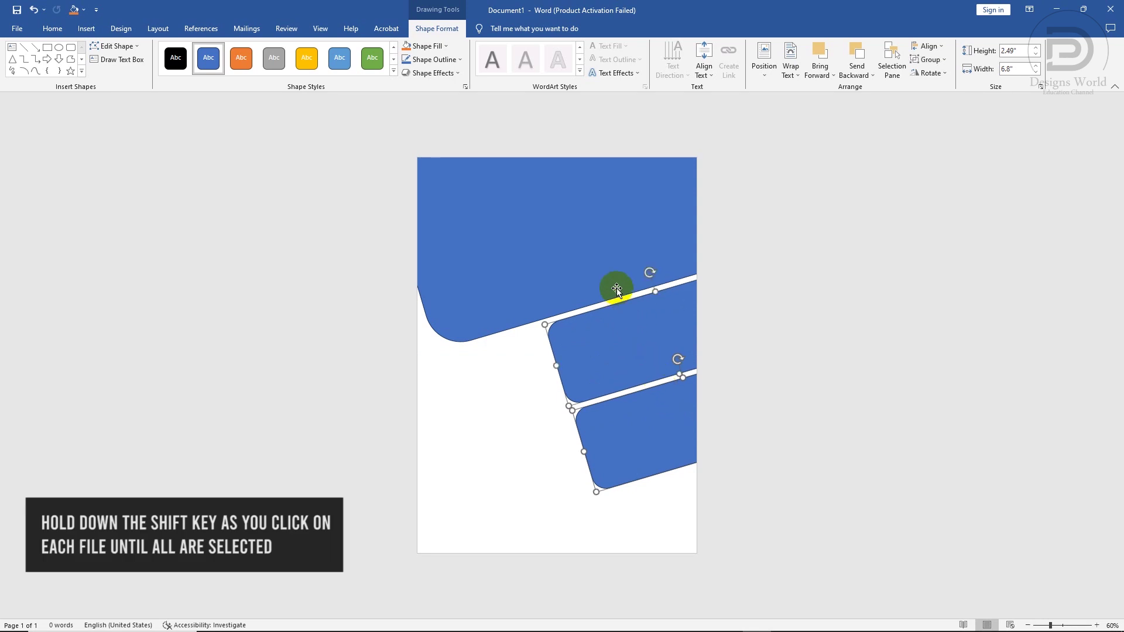
left_click_drag(611, 287, 608, 274)
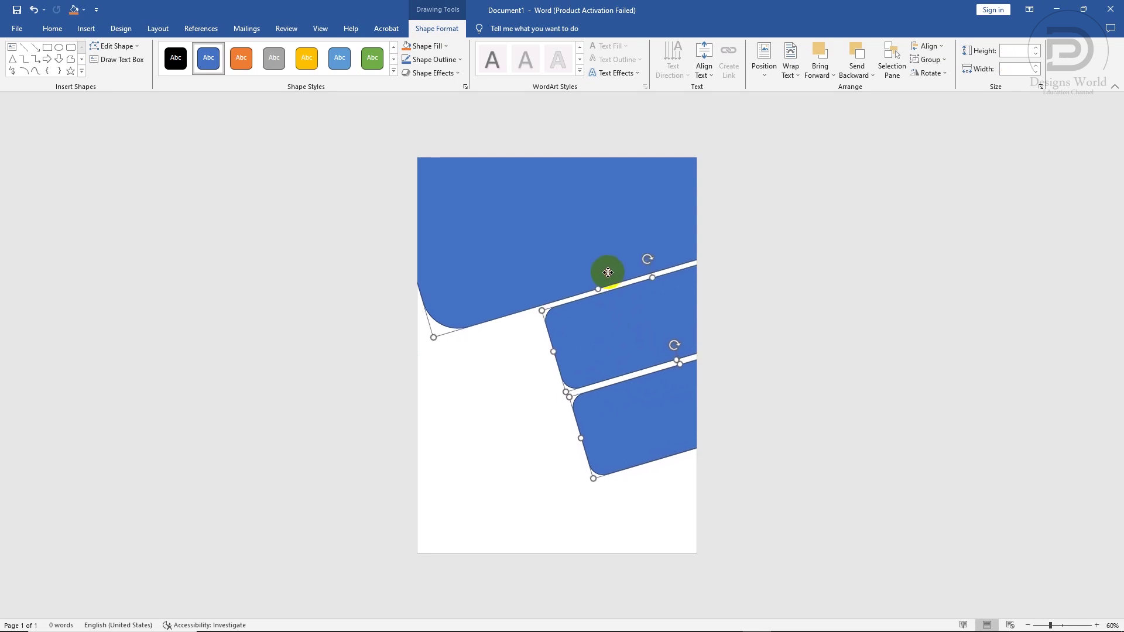
left_click(728, 514)
mouse_move(644, 429)
left_mouse_down()
mouse_move(643, 475)
mouse_move(641, 462)
left_mouse_up()
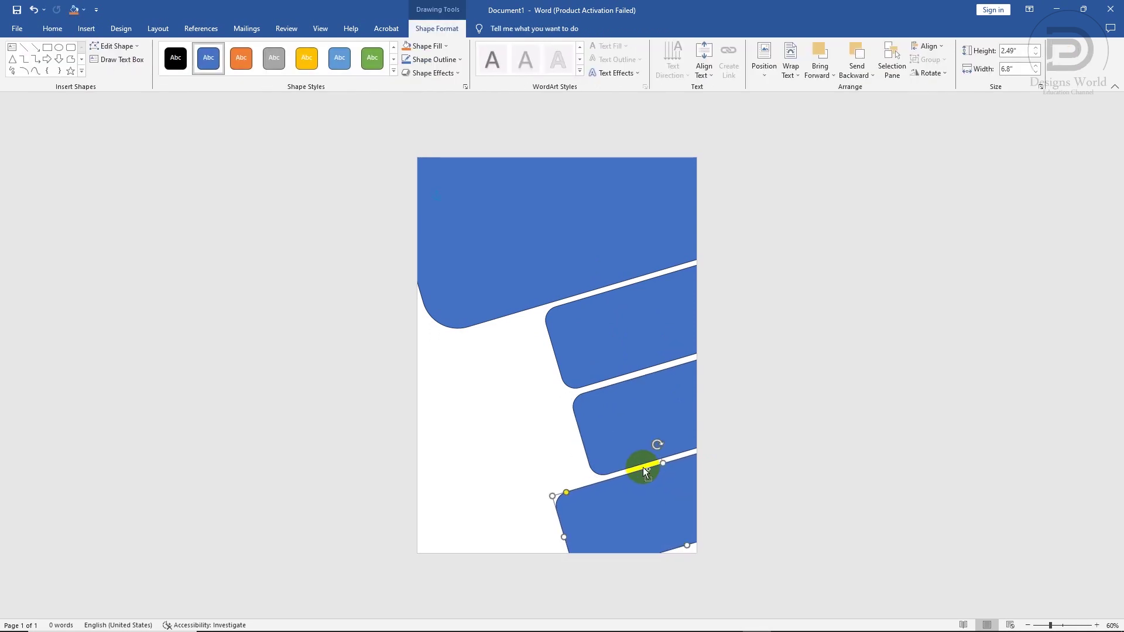
left_click_drag(685, 546, 693, 570)
Step: Fill the large top panel with photo 1 from the Flyer 19 folder
left_click(535, 241)
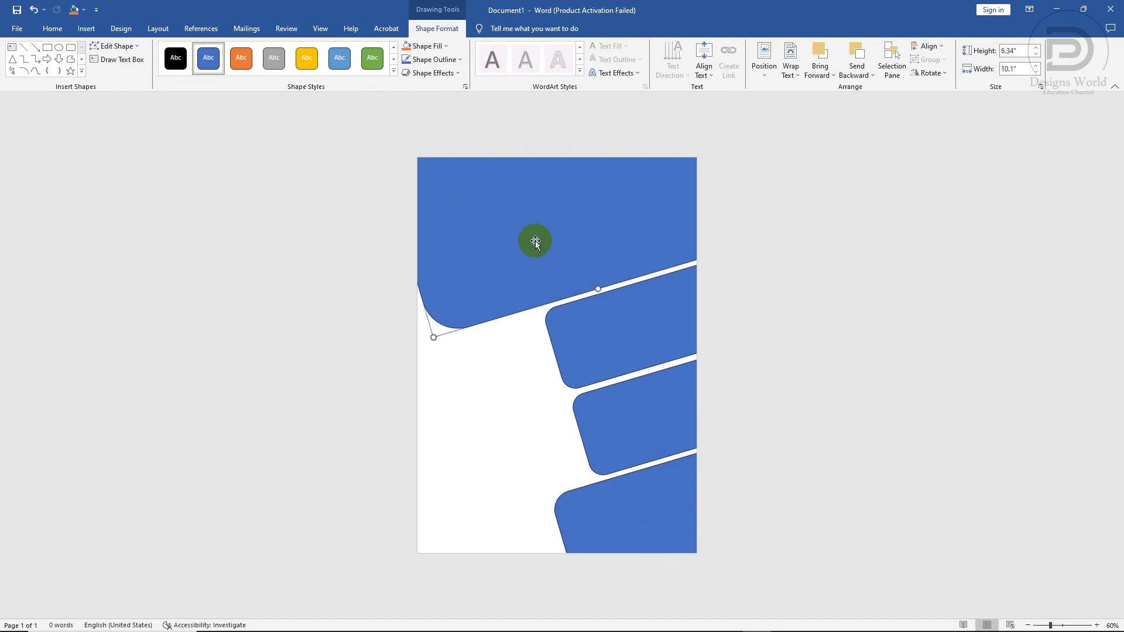
right_click(535, 242)
left_click(609, 488)
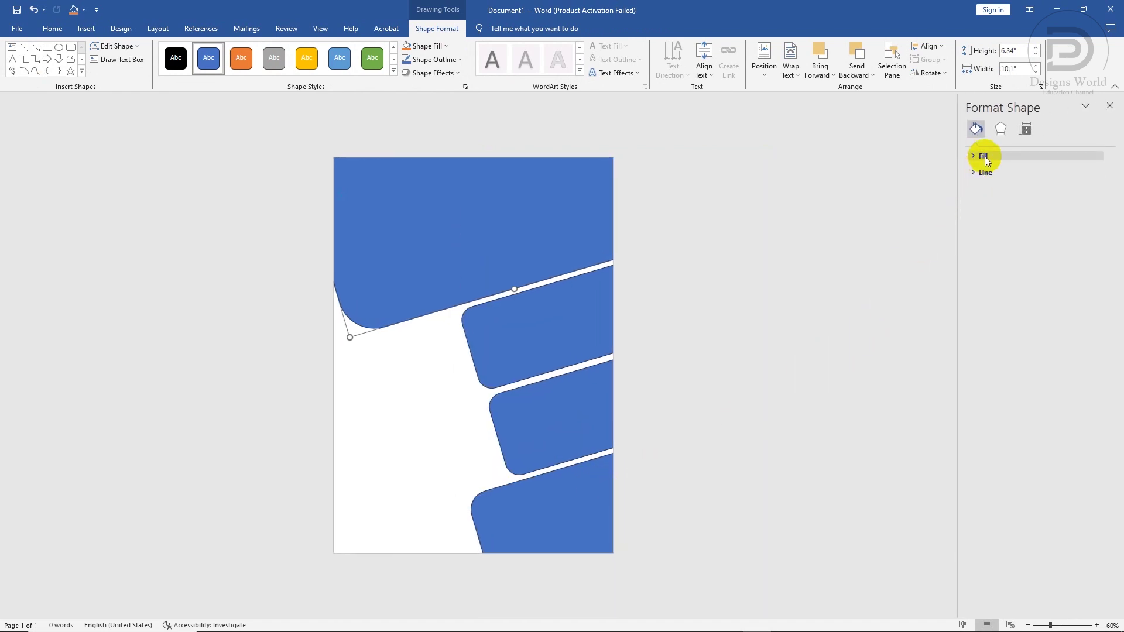
left_click(984, 156)
left_click(989, 213)
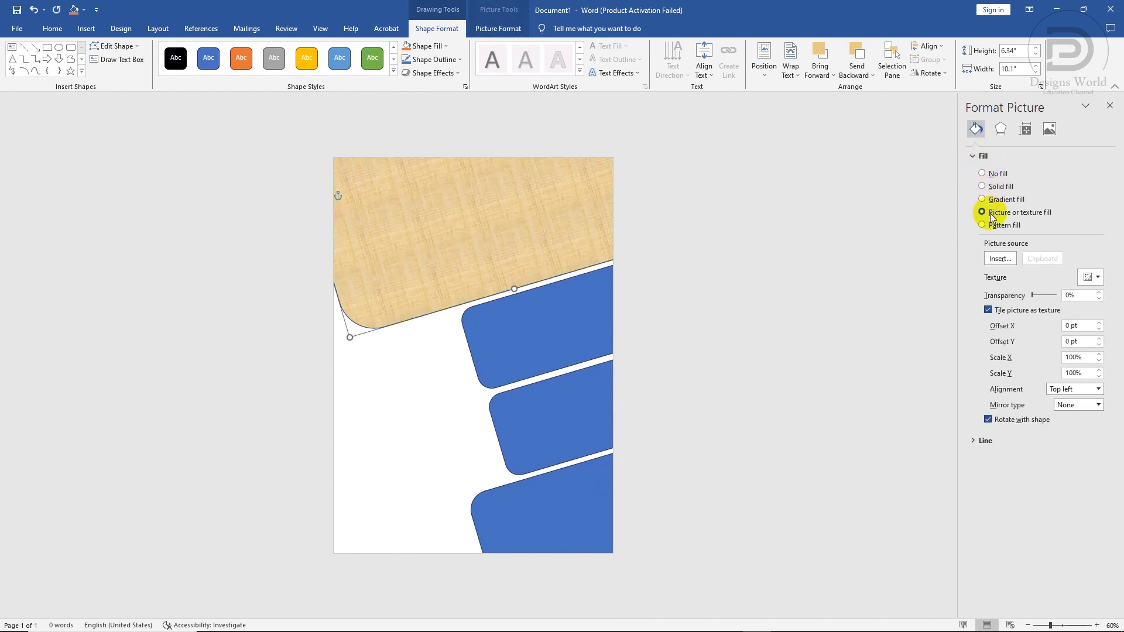
left_click(999, 259)
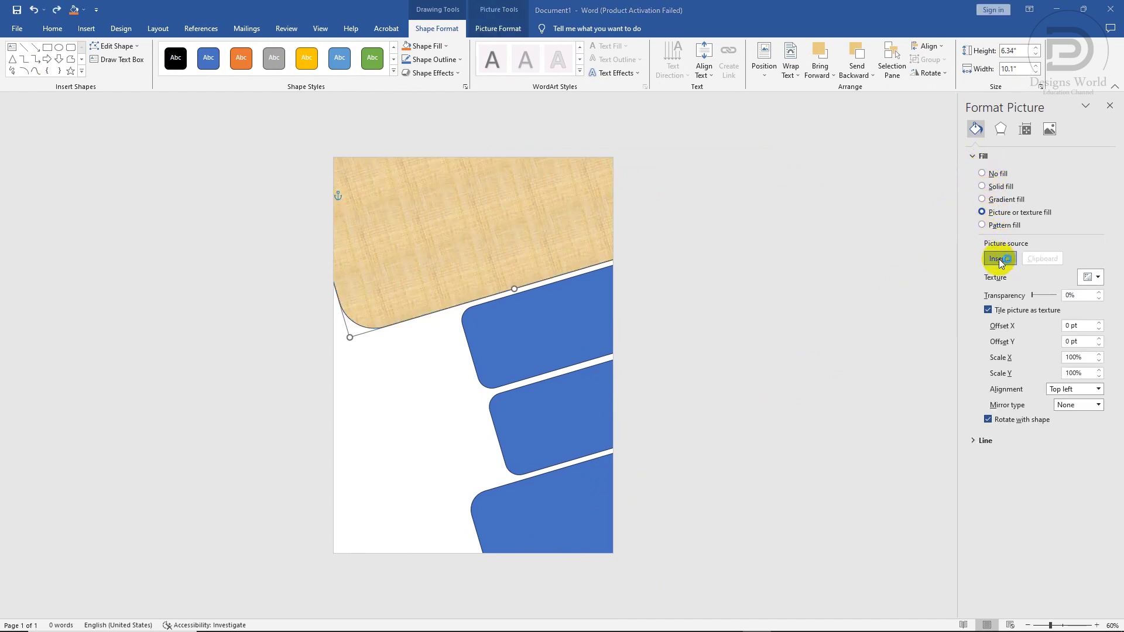
left_click(612, 256)
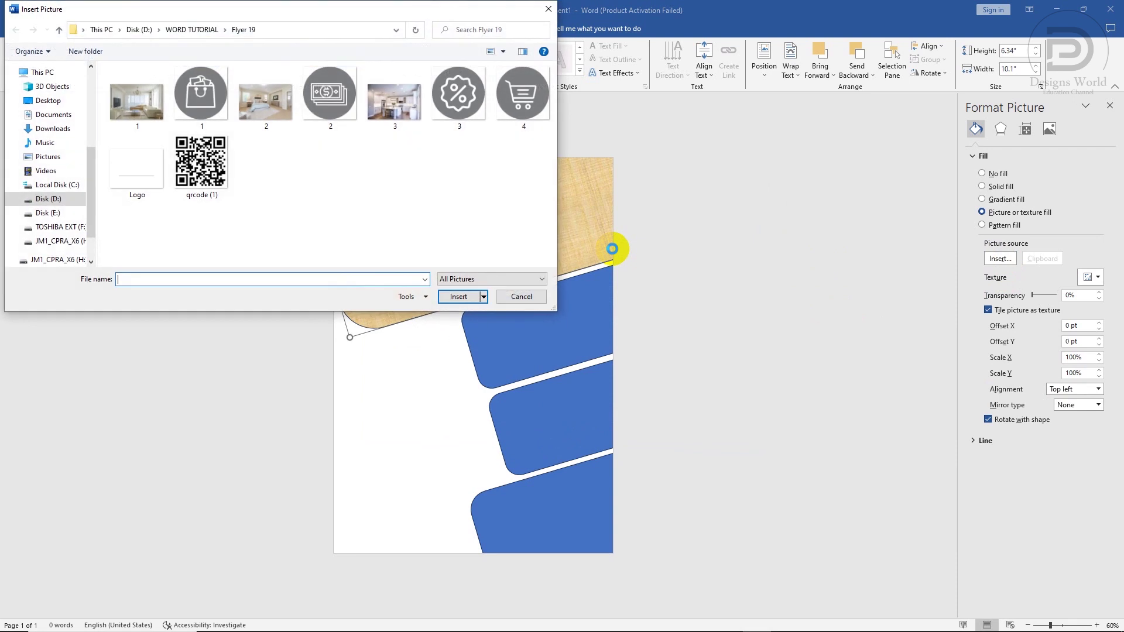
left_click(155, 104)
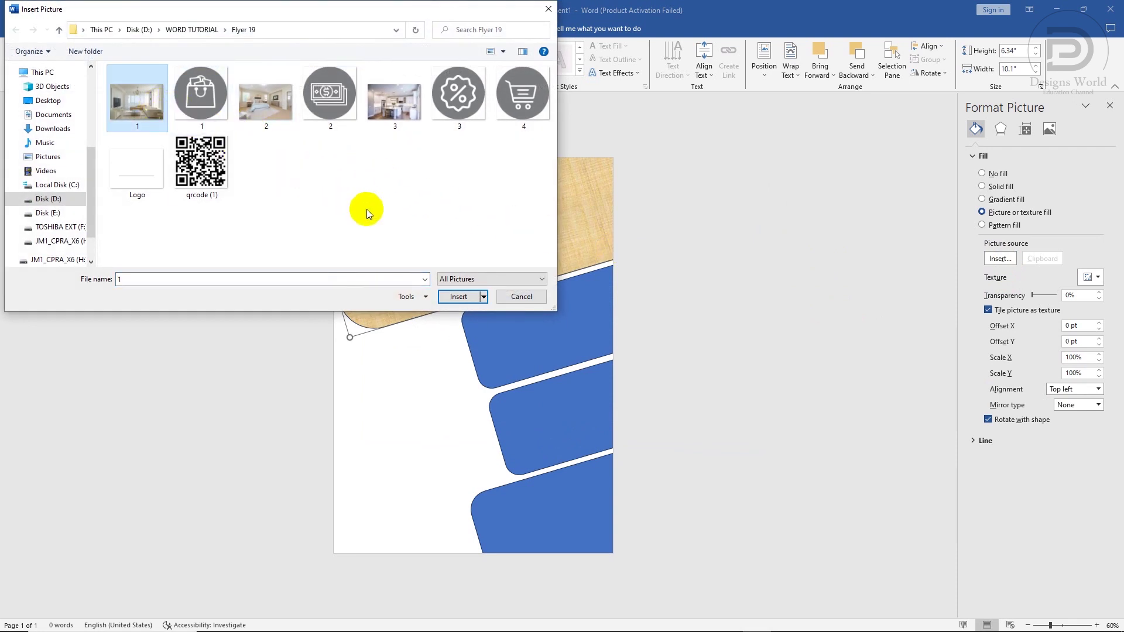
left_click(459, 297)
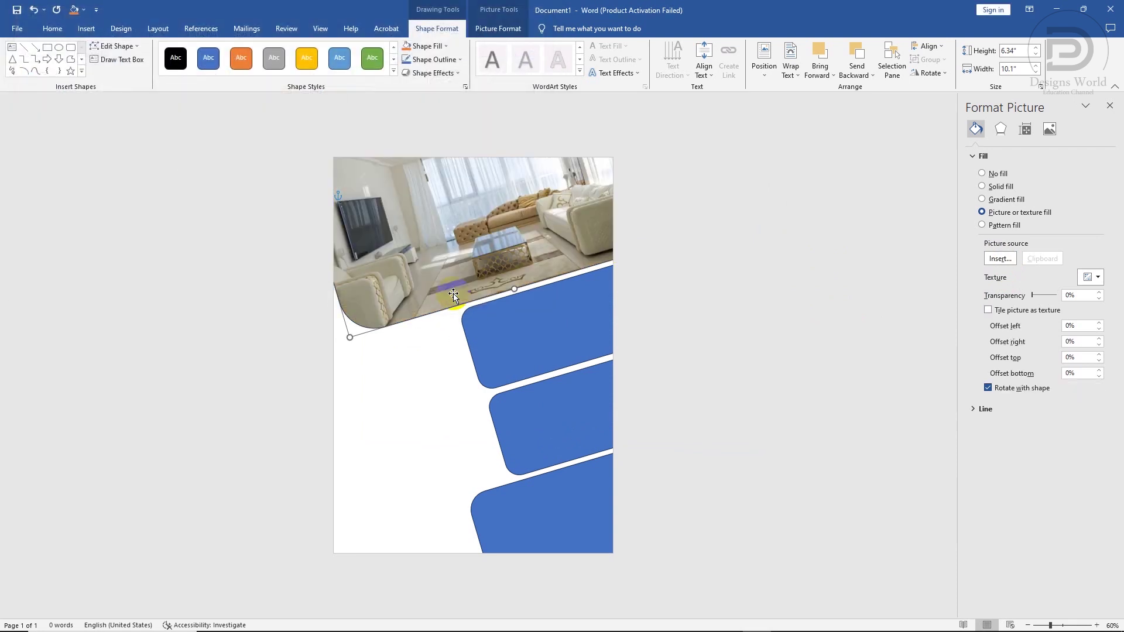
Step: Keep the photo upright with -30% top and left offsets, and remove the panel's outline
left_click(988, 388)
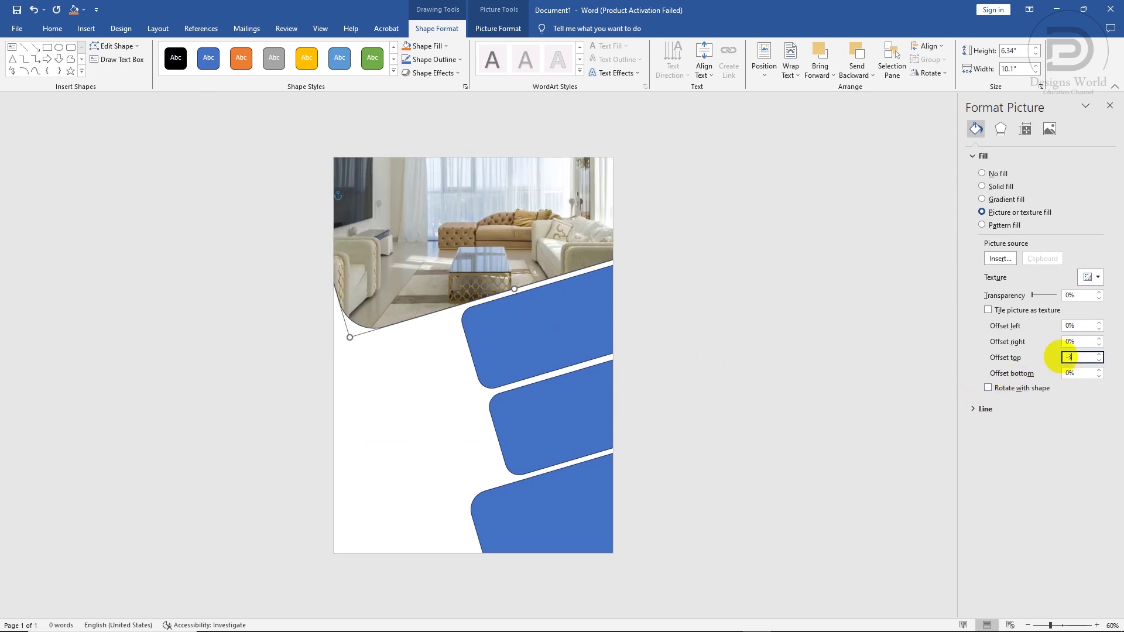
type("-30")
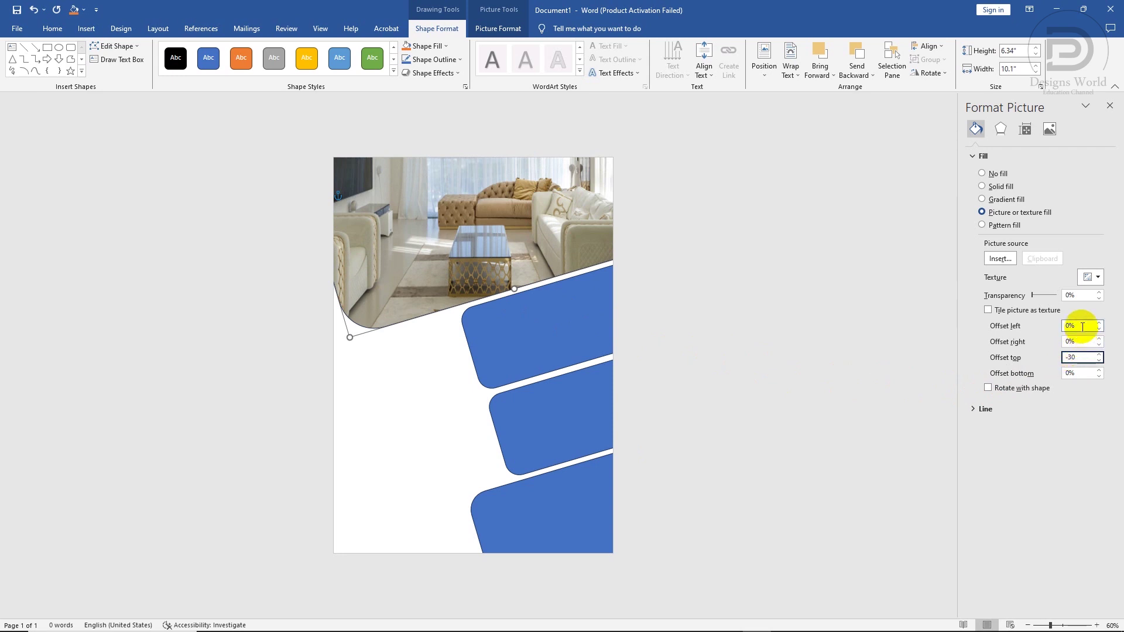
left_click(1082, 327)
type("-3")
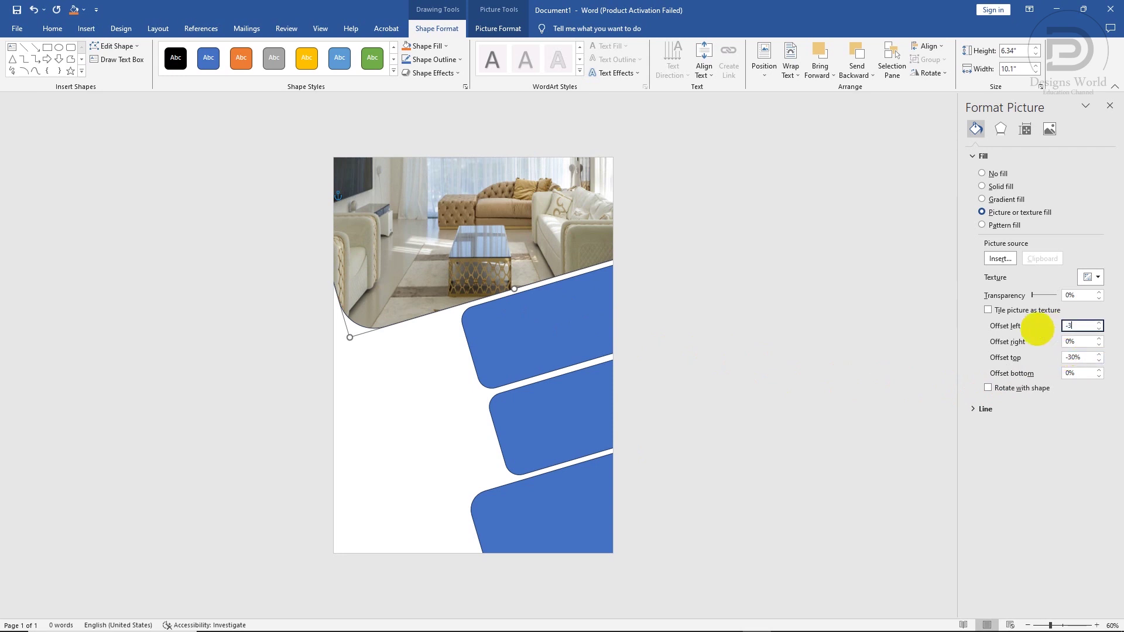
type("0")
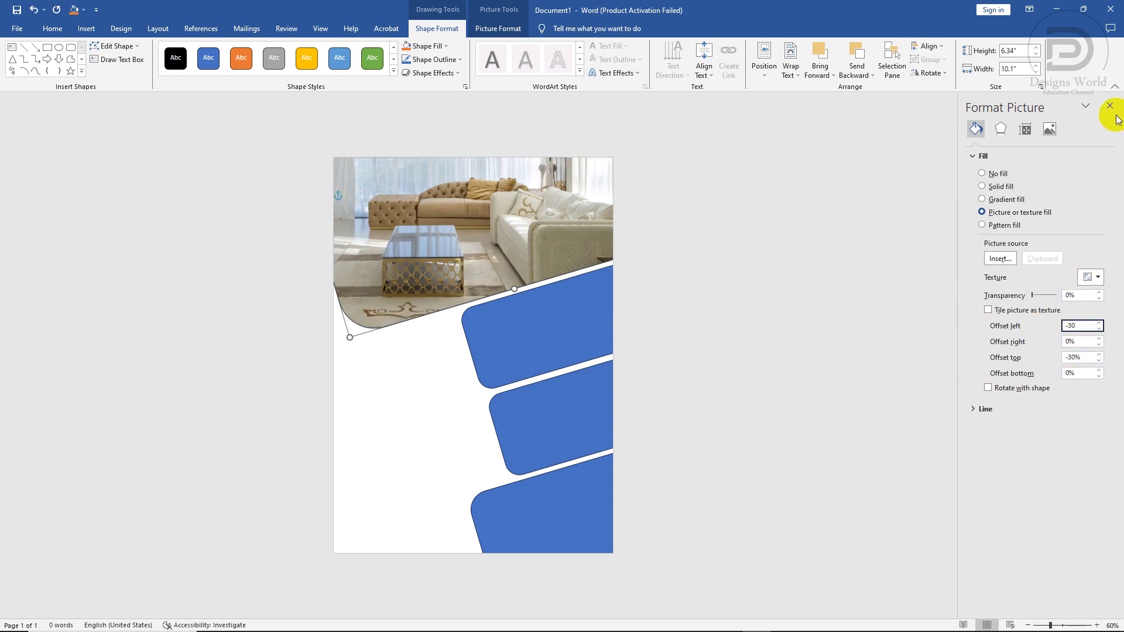
left_click(1110, 107)
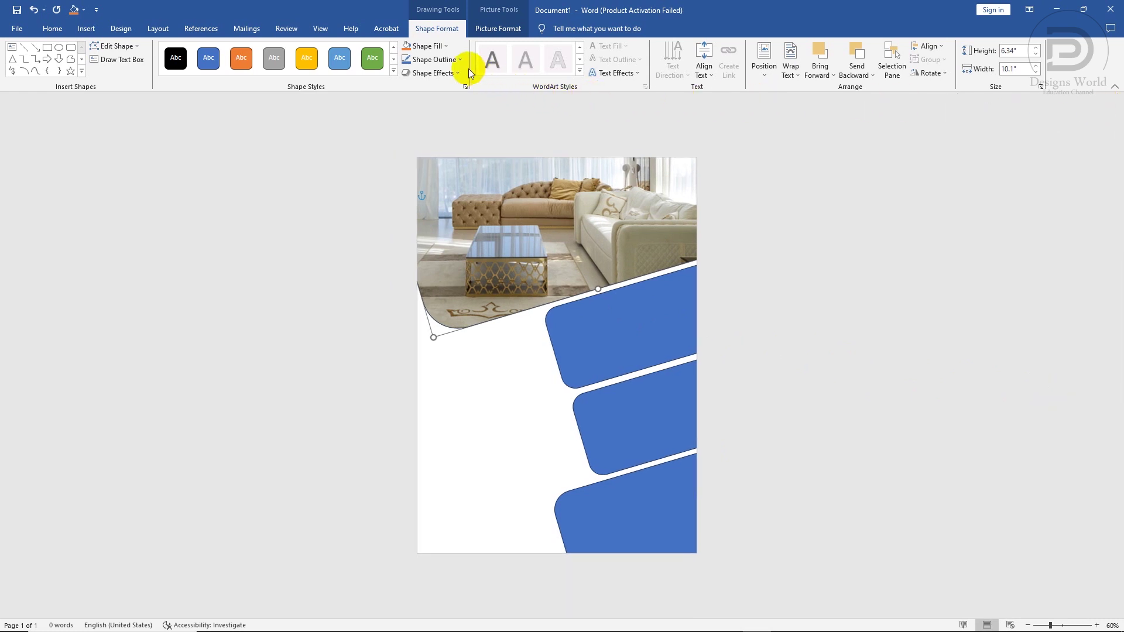
left_click(443, 61)
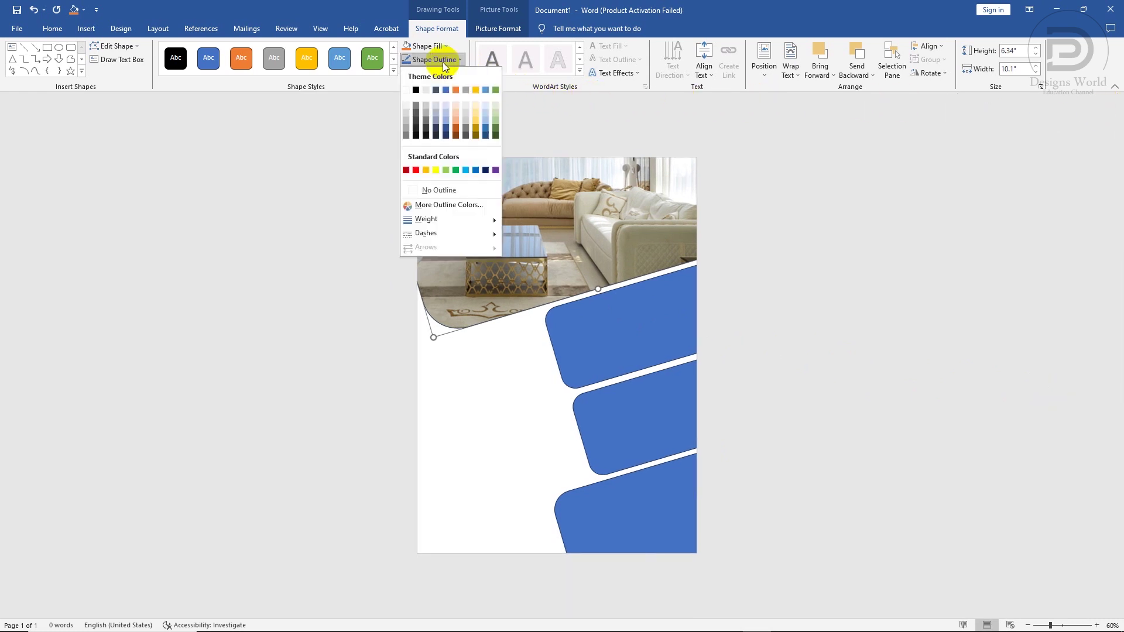
left_click(442, 190)
Step: Fill the first small panel with bedroom photo 2, kept upright with offsets of 0
right_click(614, 327)
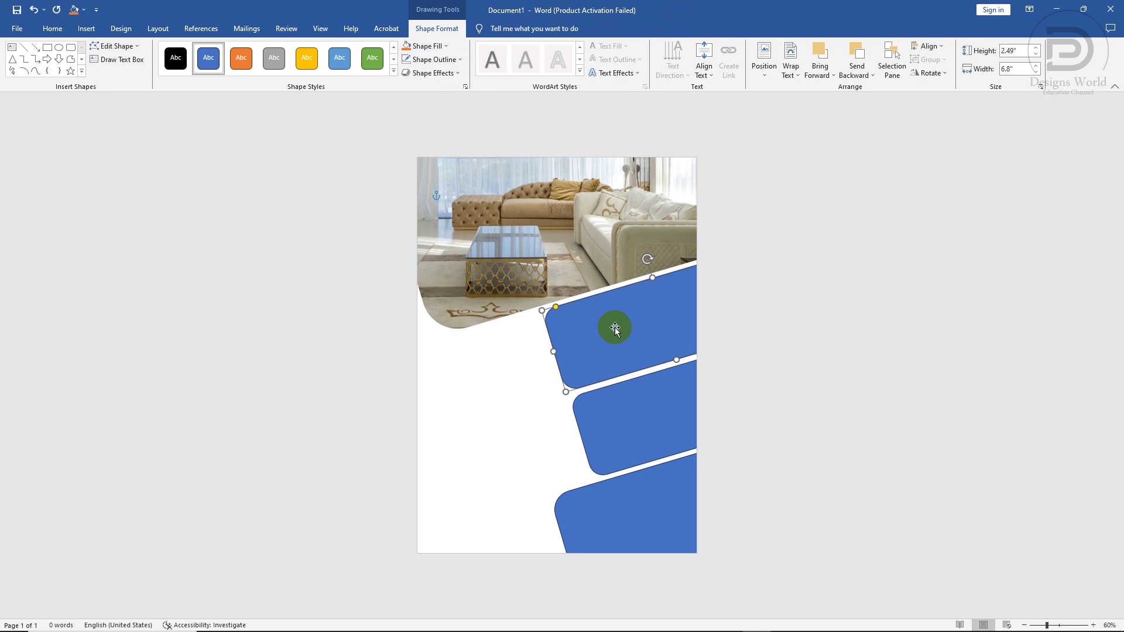
left_click(657, 573)
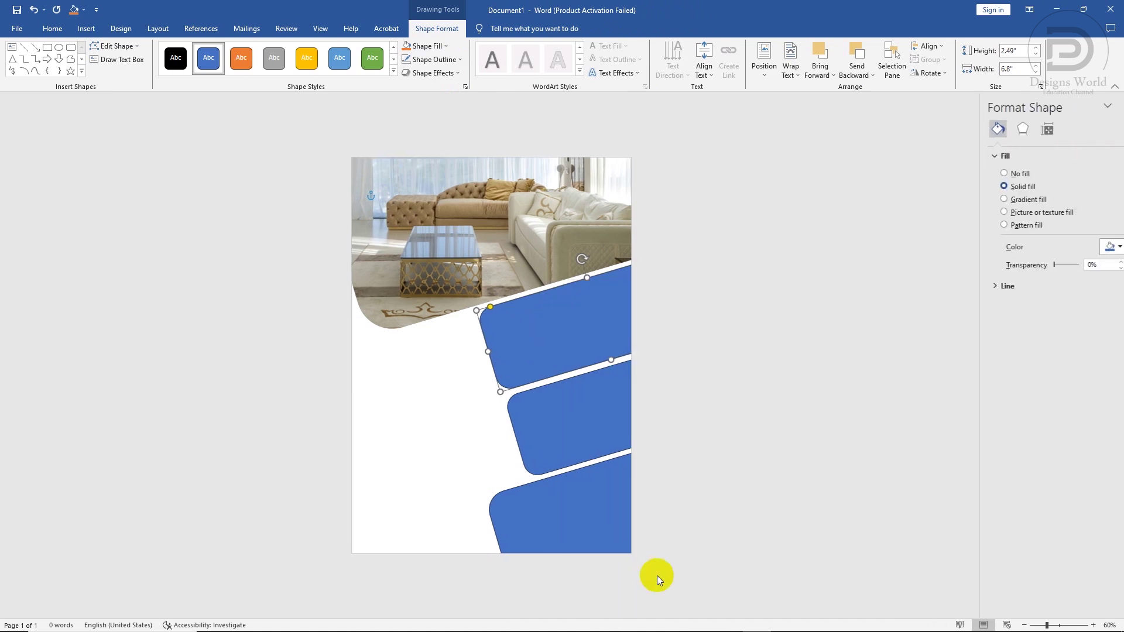
left_click(983, 212)
left_click(1001, 258)
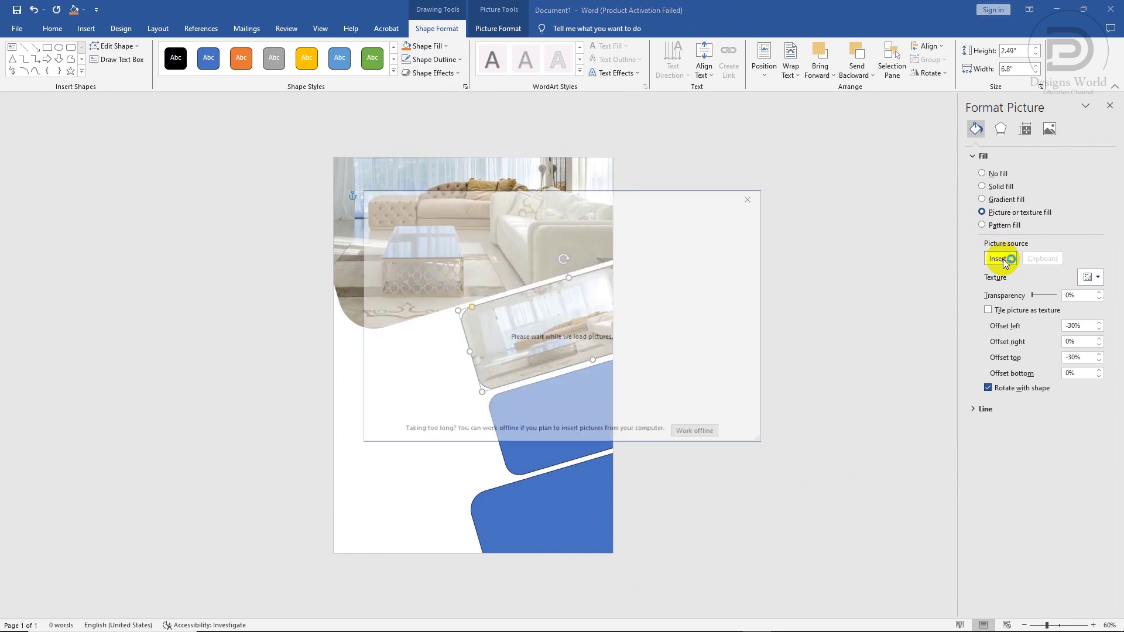
left_click(527, 258)
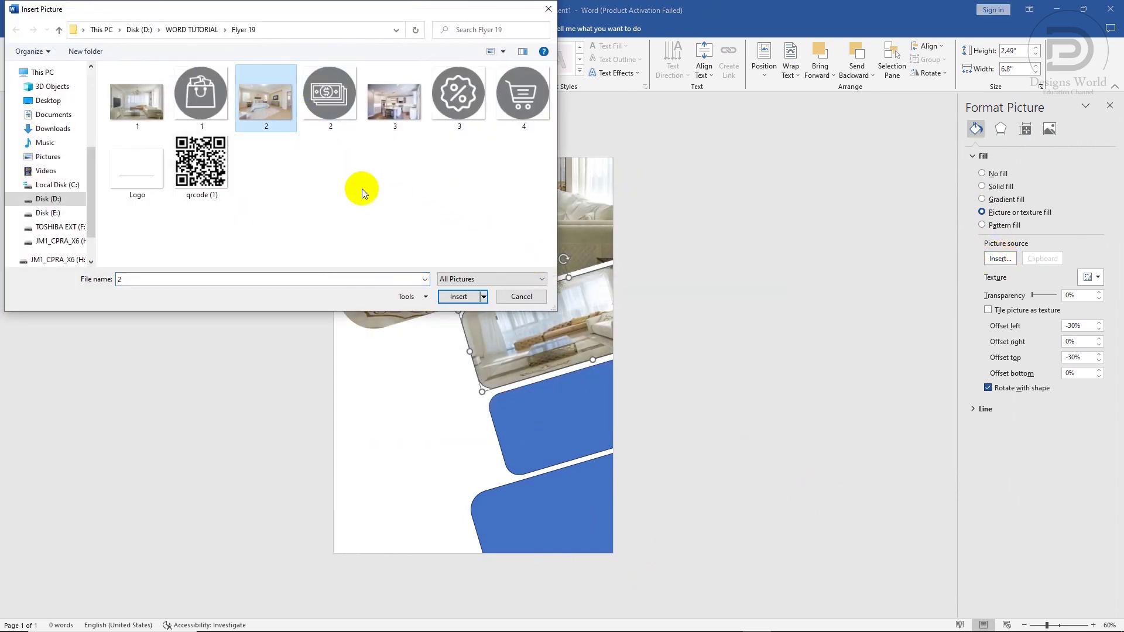
left_click(458, 296)
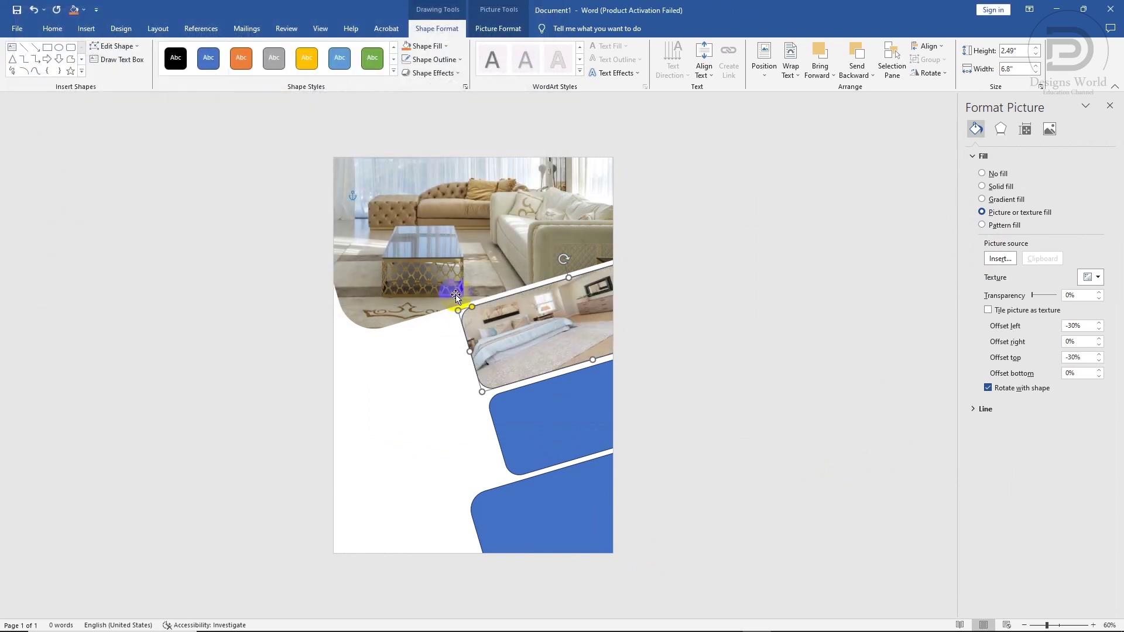
left_click(988, 389)
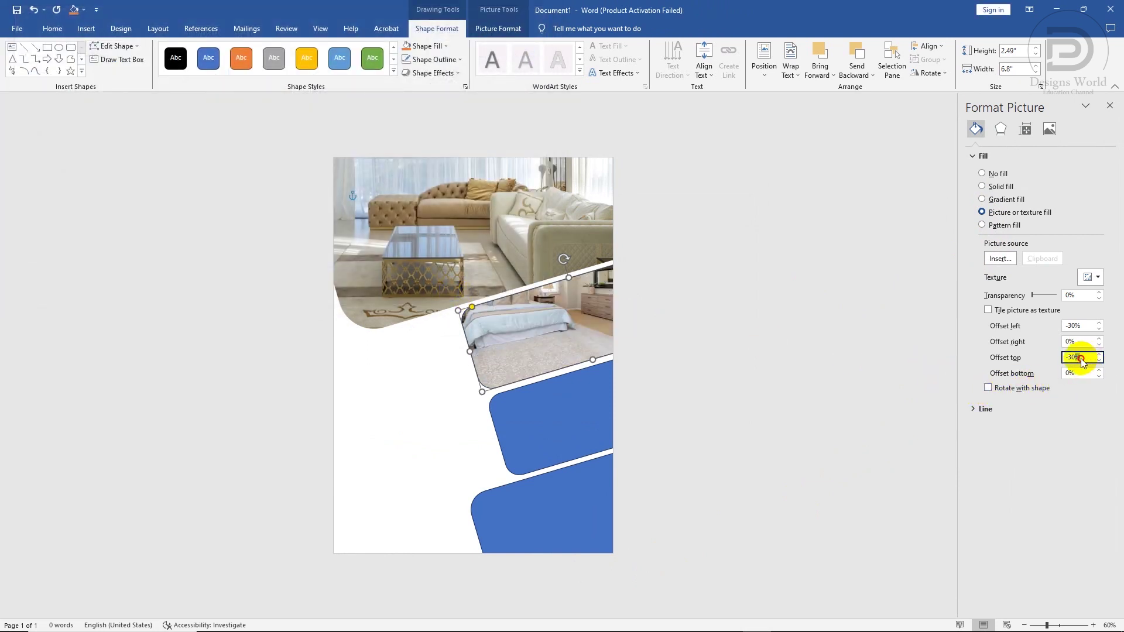
type("0")
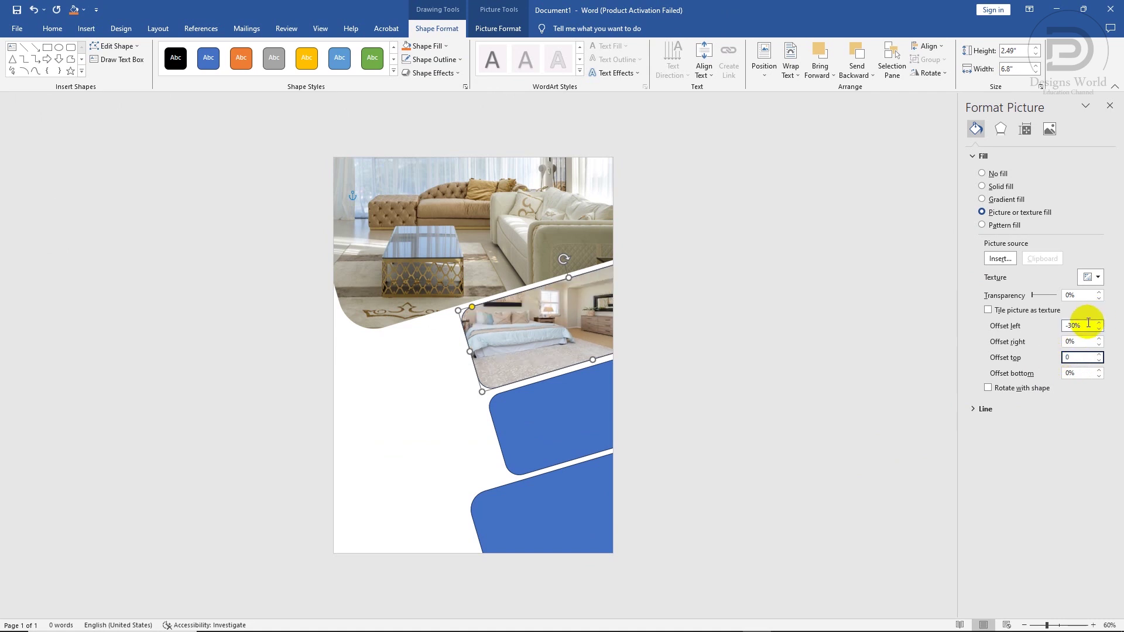
left_click(1088, 327)
type("0")
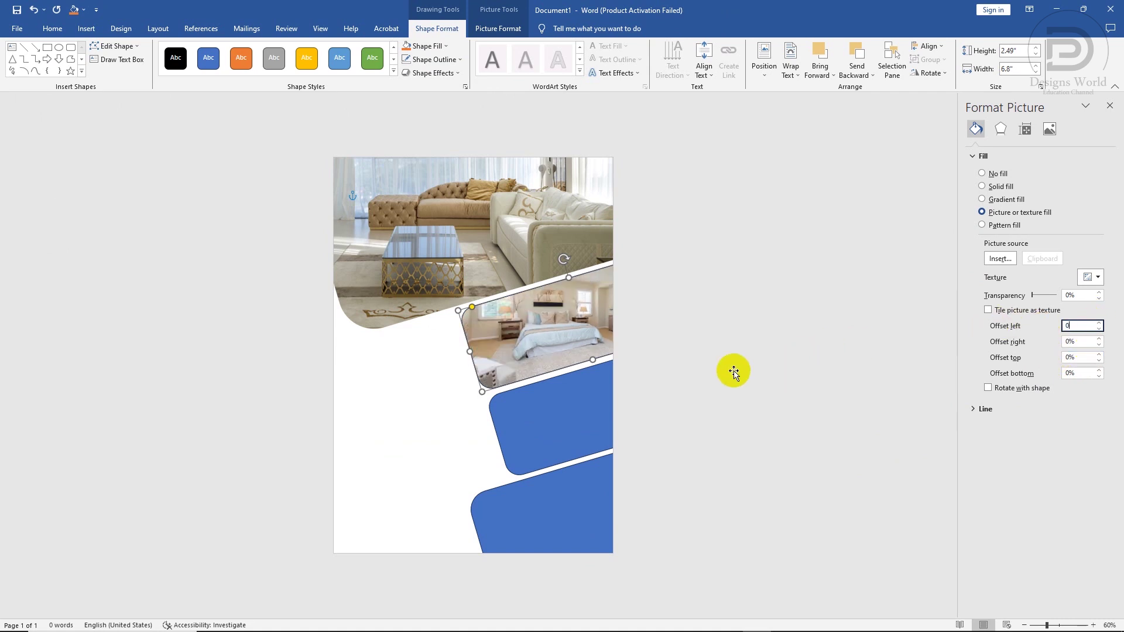
Step: Fill the next rounded panel with kitchen photo 3
left_click(565, 415)
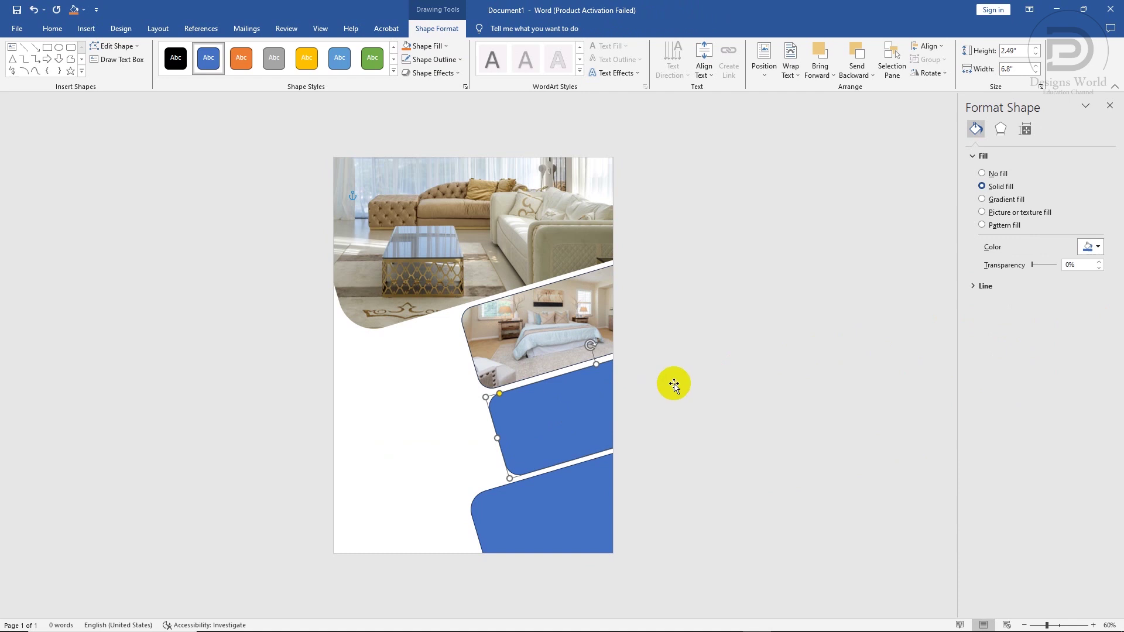
left_click(995, 213)
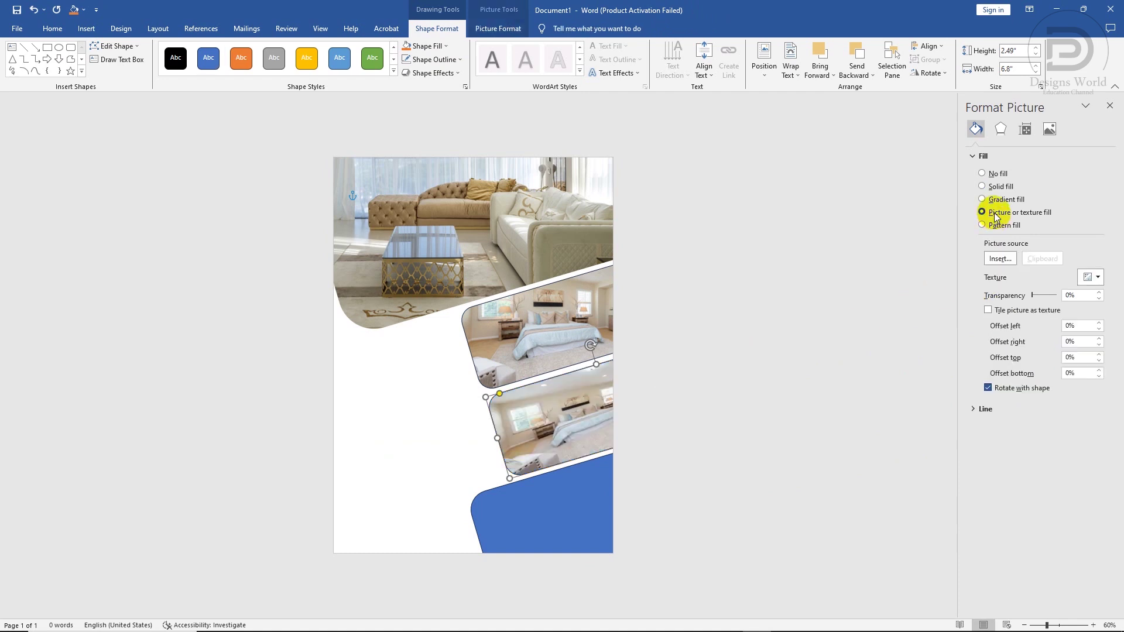
left_click(999, 259)
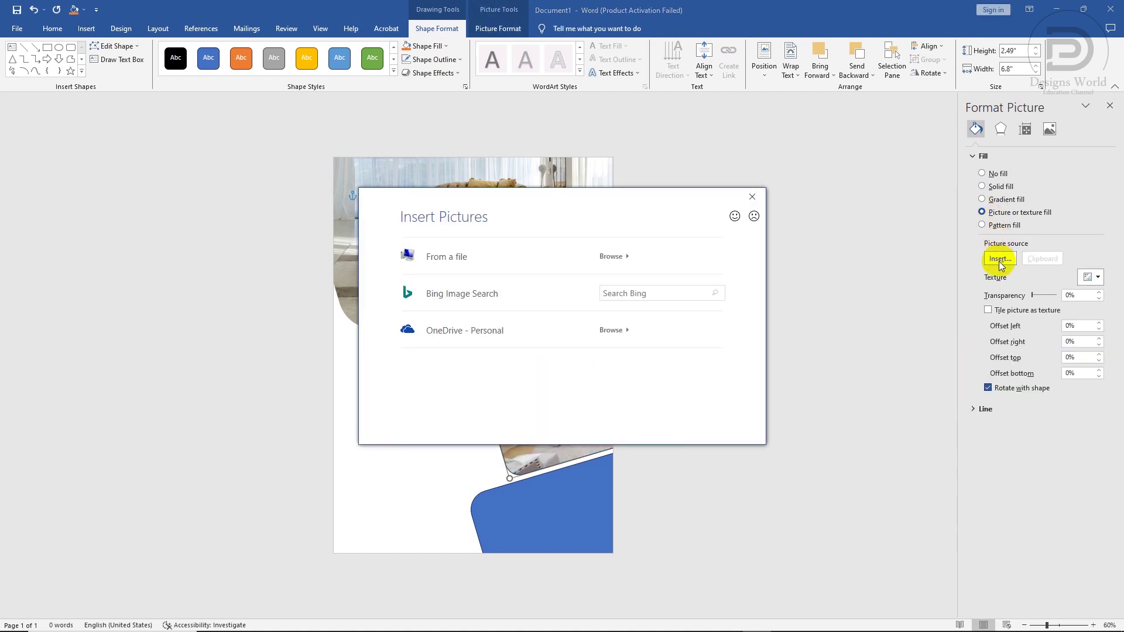
left_click(606, 258)
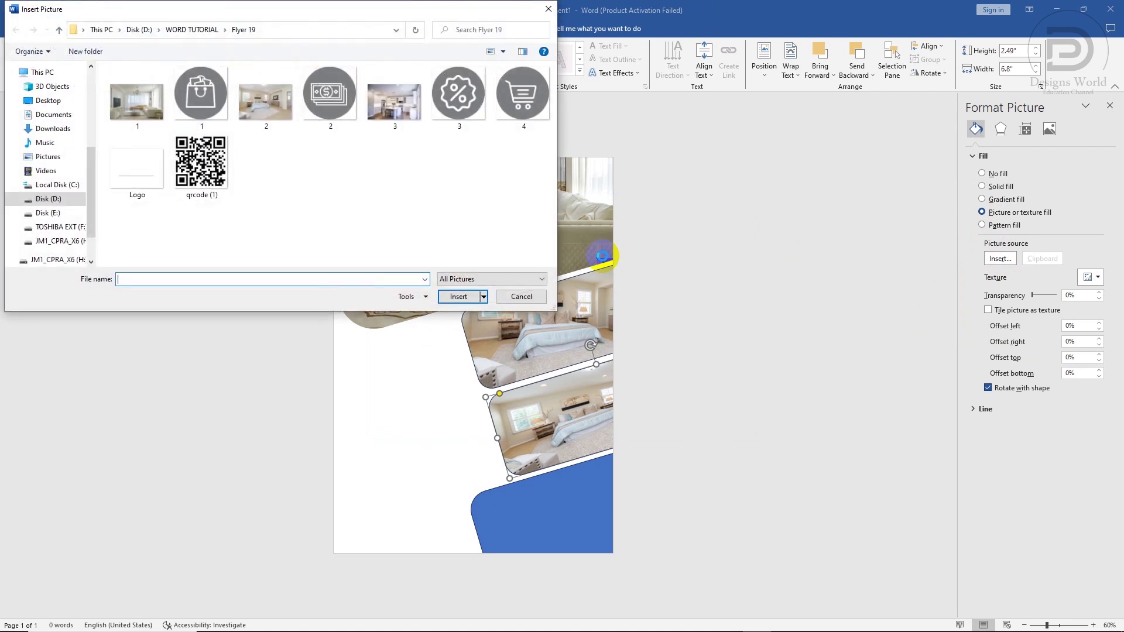
left_click(411, 119)
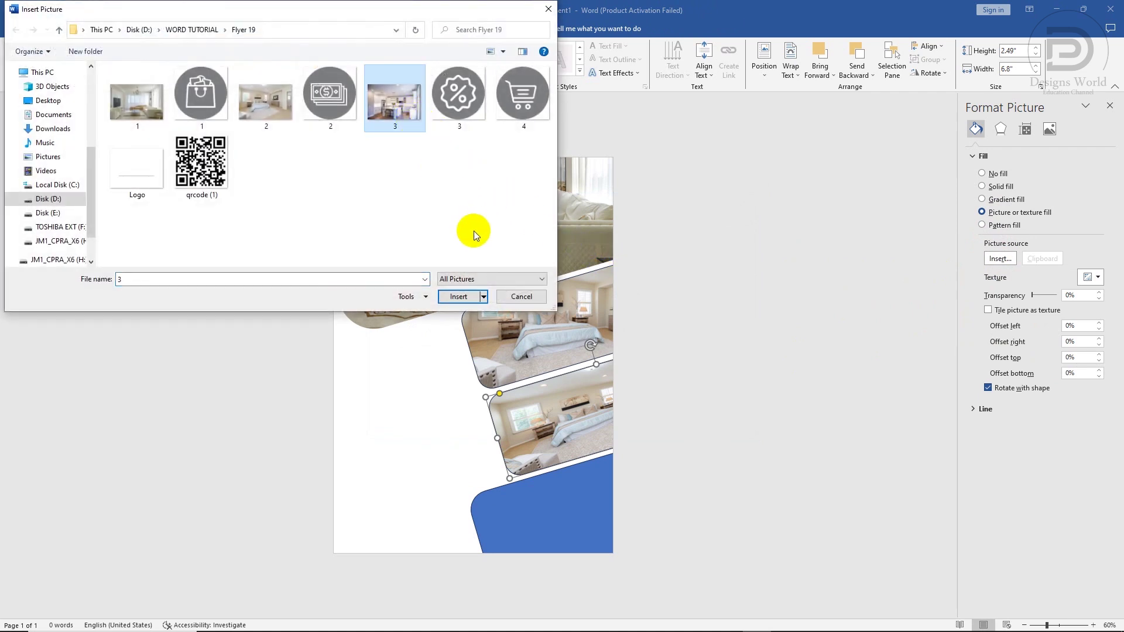
left_click(476, 289)
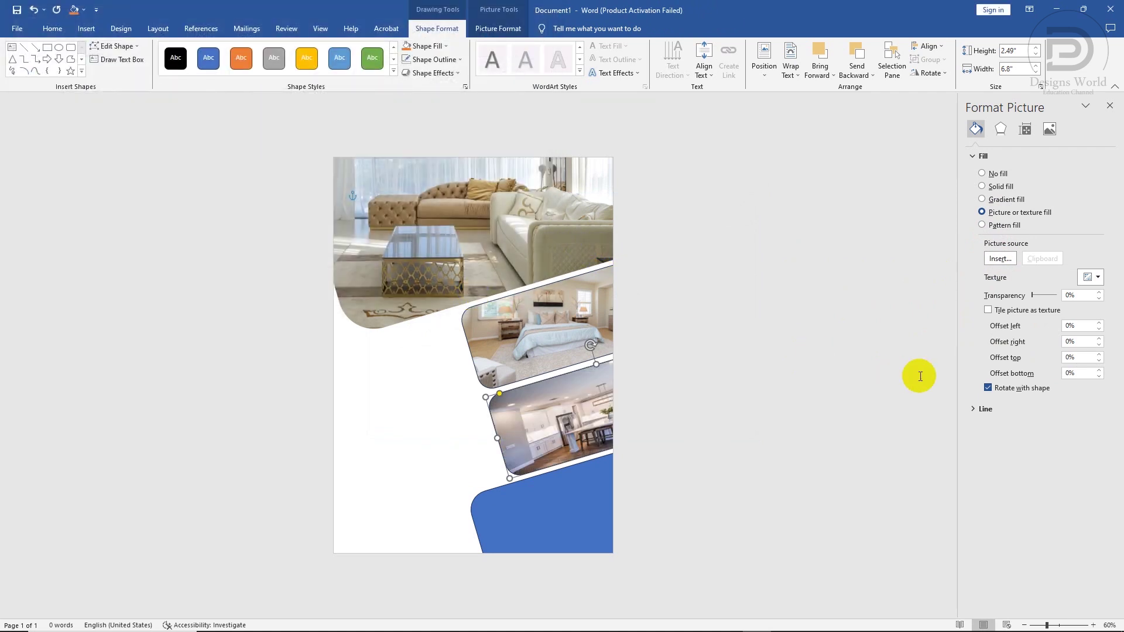
Step: Keep the kitchen photo upright with left offset 0 and top offset 20%
left_click(988, 389)
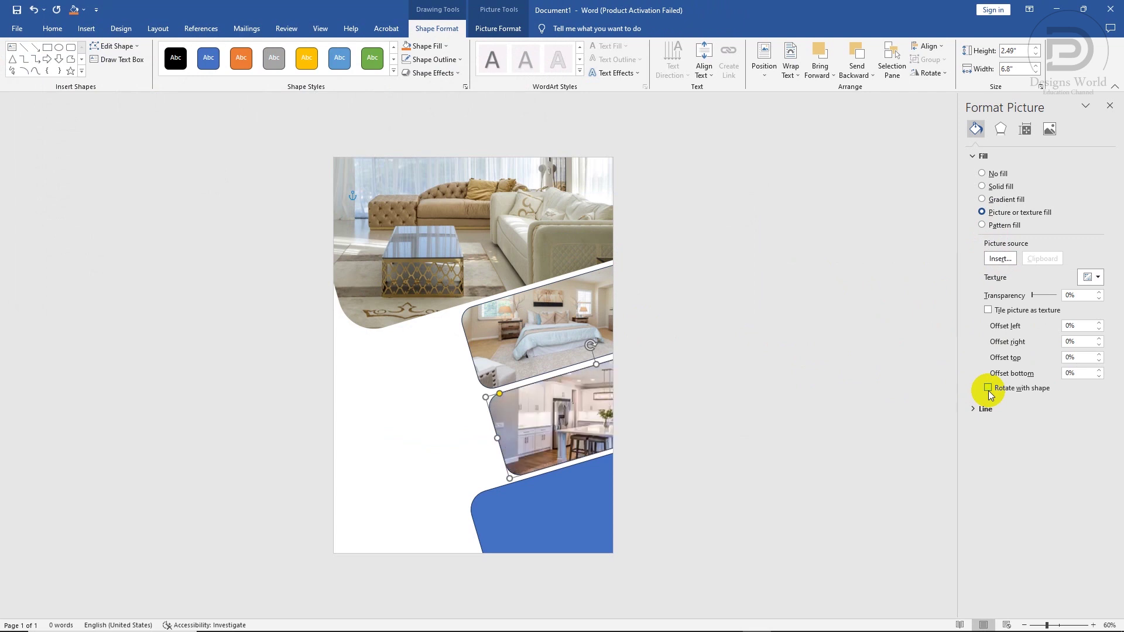
left_click(1055, 332)
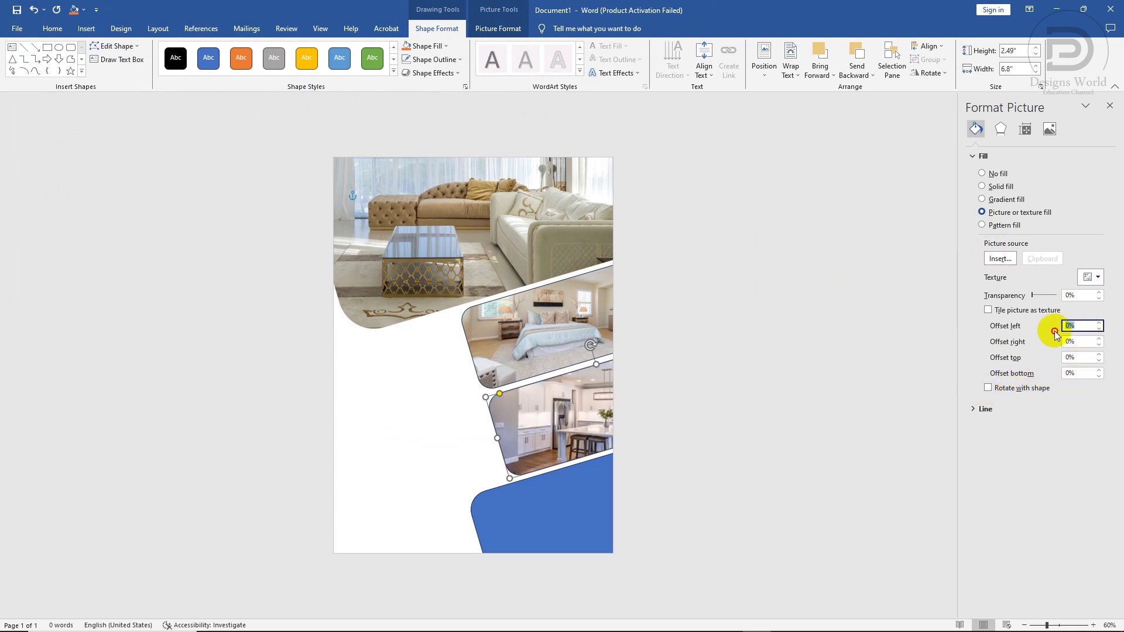
type("-20")
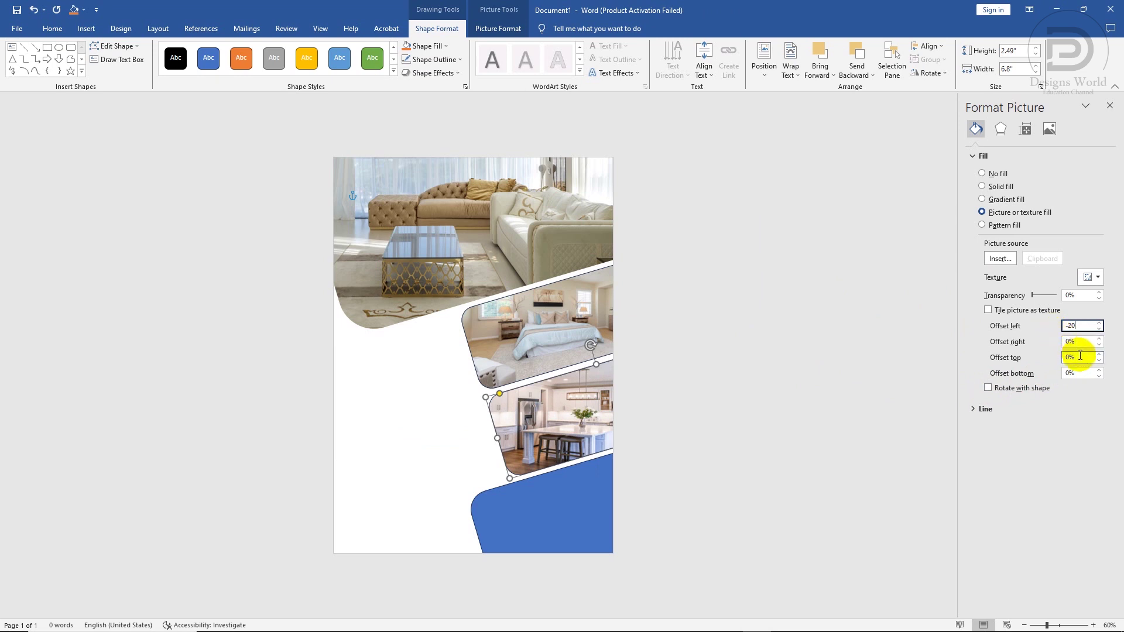
left_click(1047, 356)
type("20")
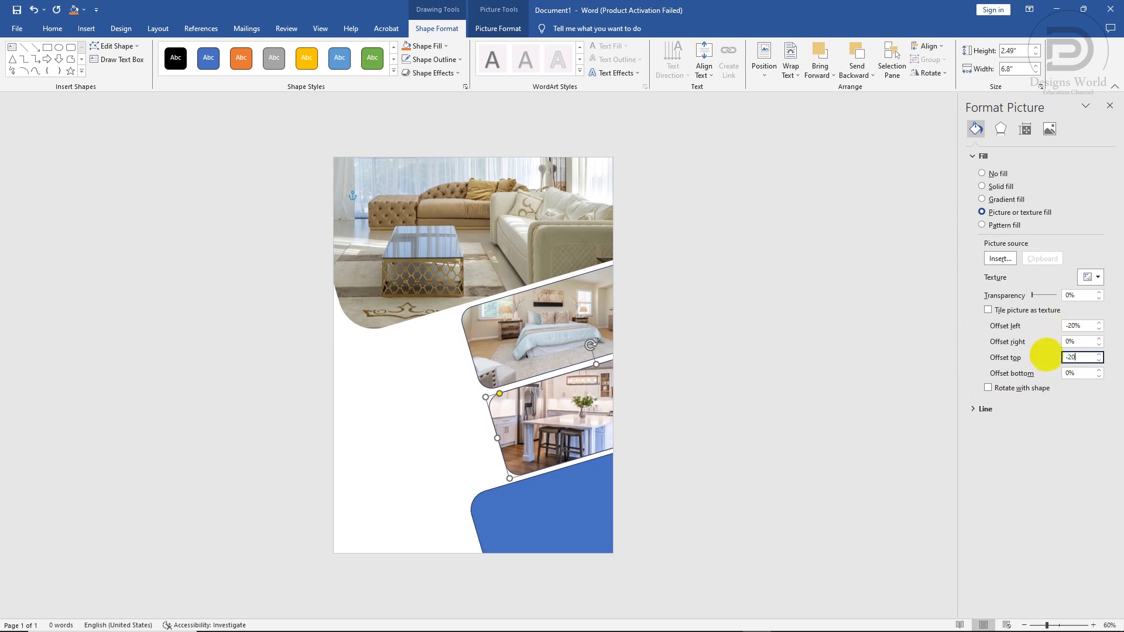
left_click(1111, 106)
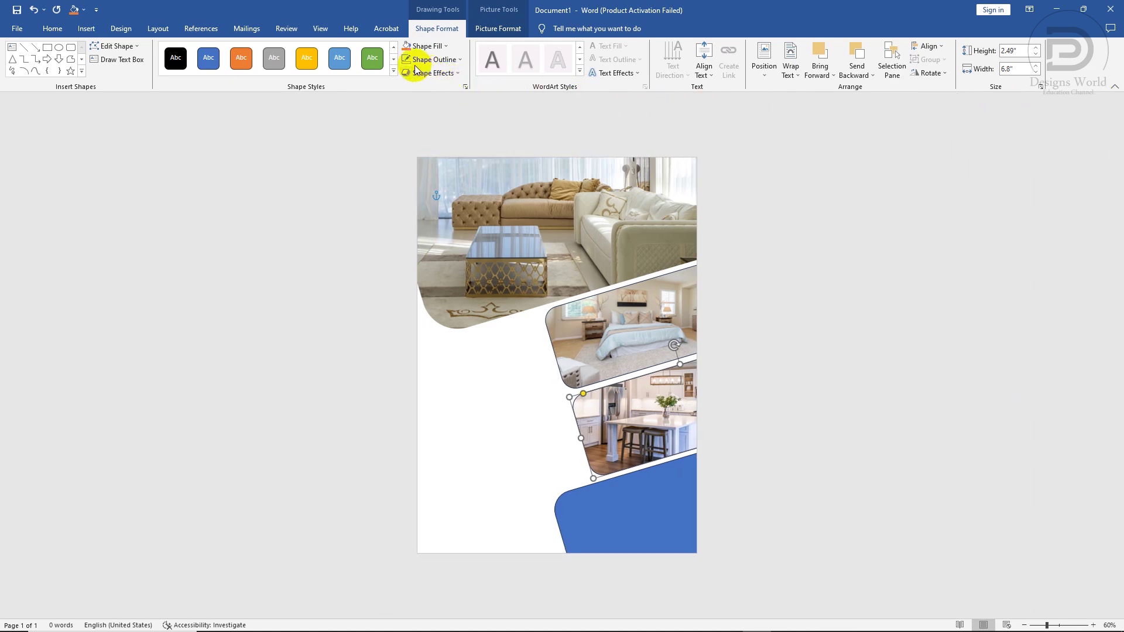
Step: Remove the outline from the bedroom photo panel
left_click(586, 319)
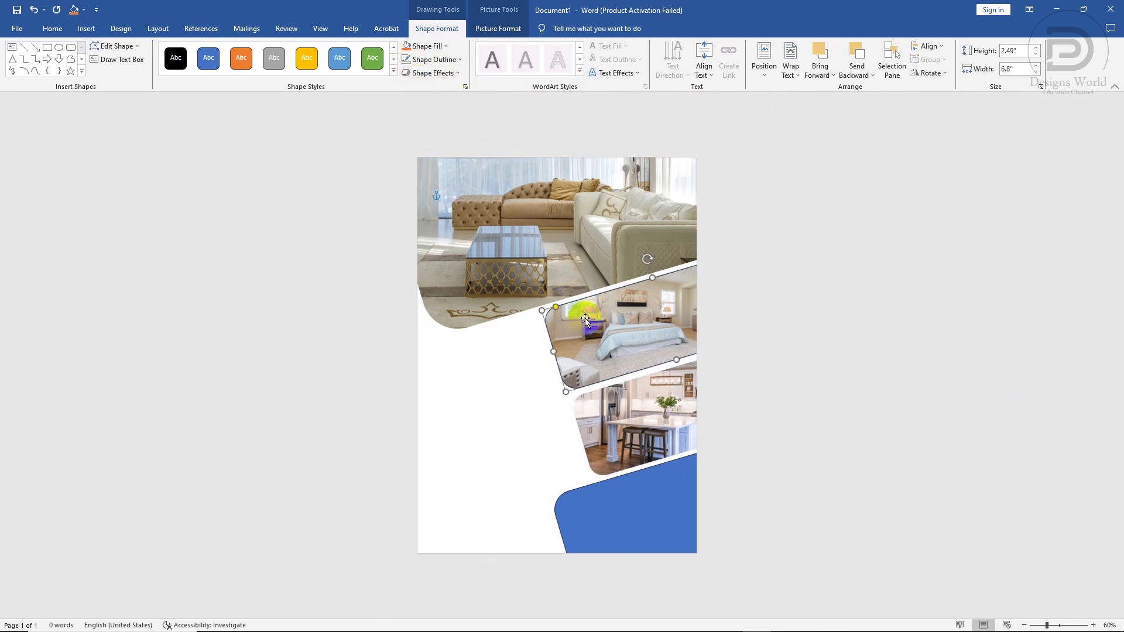
left_click(406, 65)
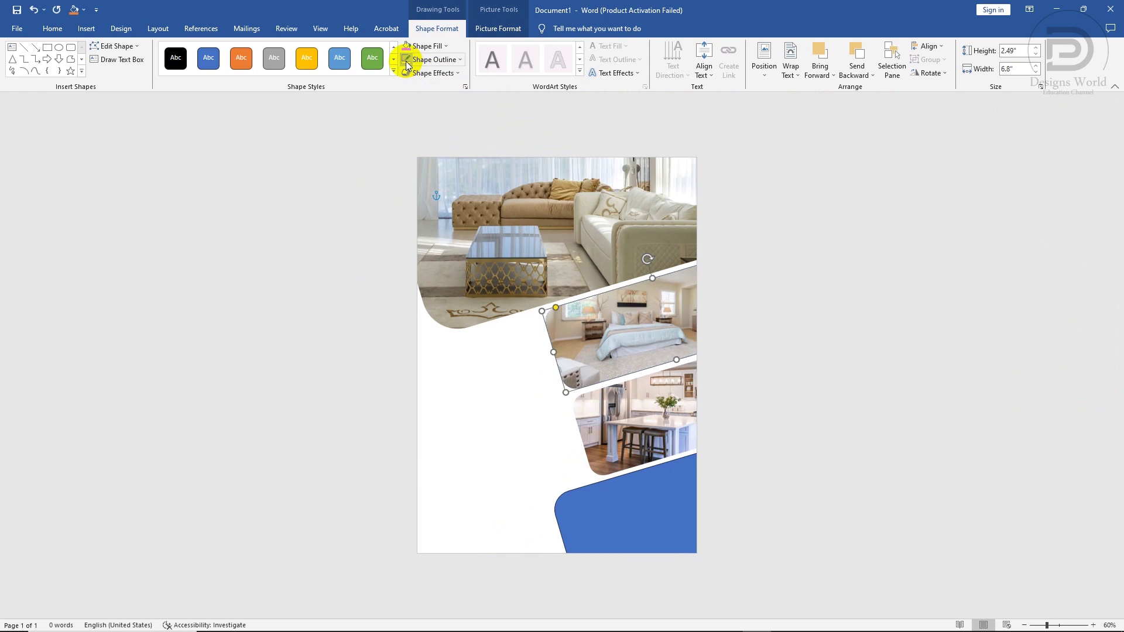
left_click(61, 47)
Step: Draw a dark brown circle on the left below the living-room photo
mouse_move(442, 302)
left_mouse_down()
mouse_move(493, 360)
mouse_move(490, 340)
left_mouse_up()
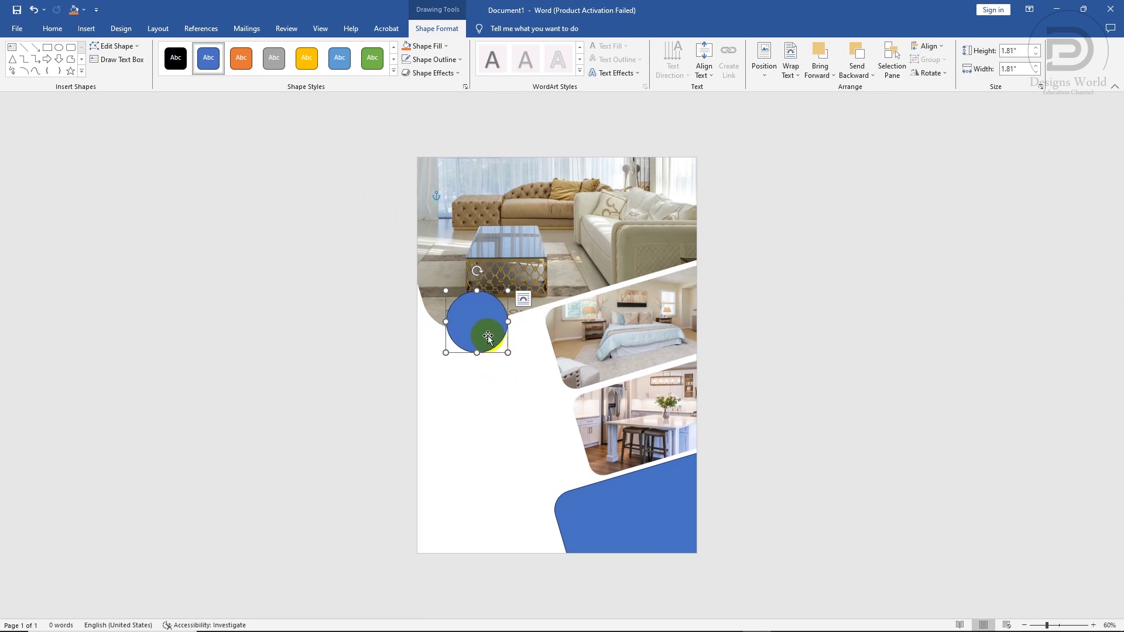
left_click(427, 45)
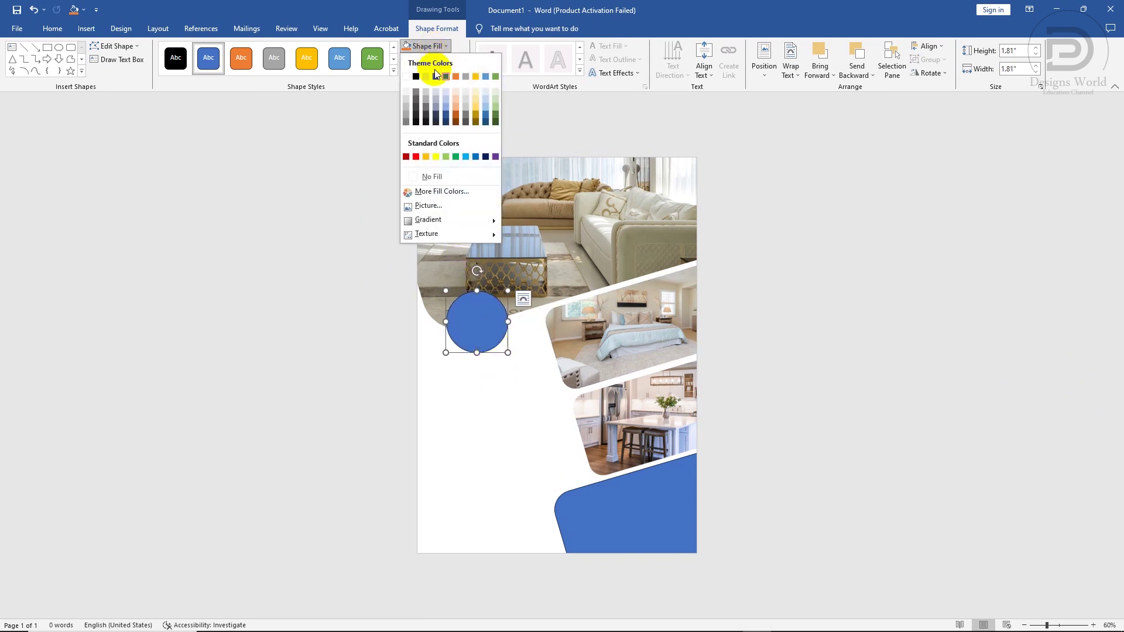
left_click(455, 120)
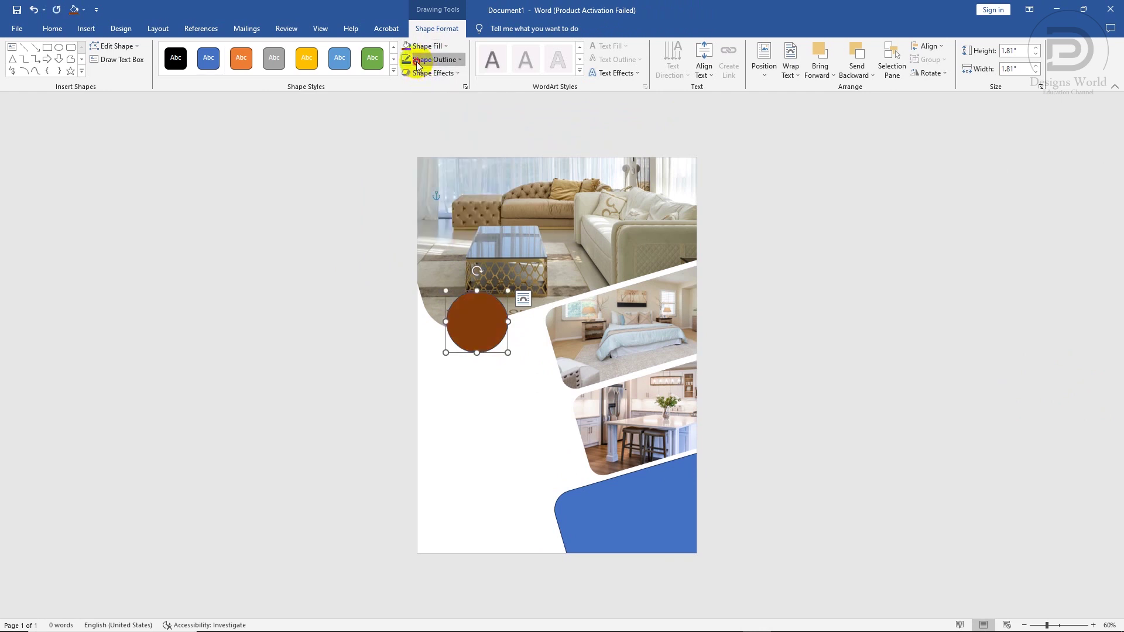
Step: Give the circle a theme-colour outline about 3 pt thick
left_click(418, 61)
left_click(406, 92)
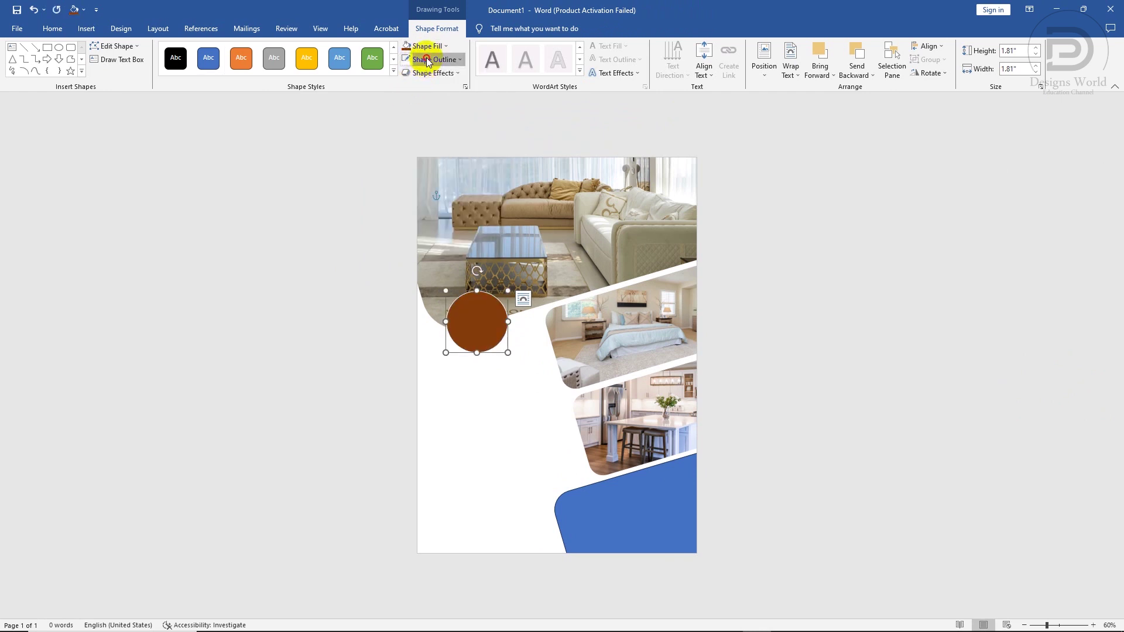
left_click(427, 59)
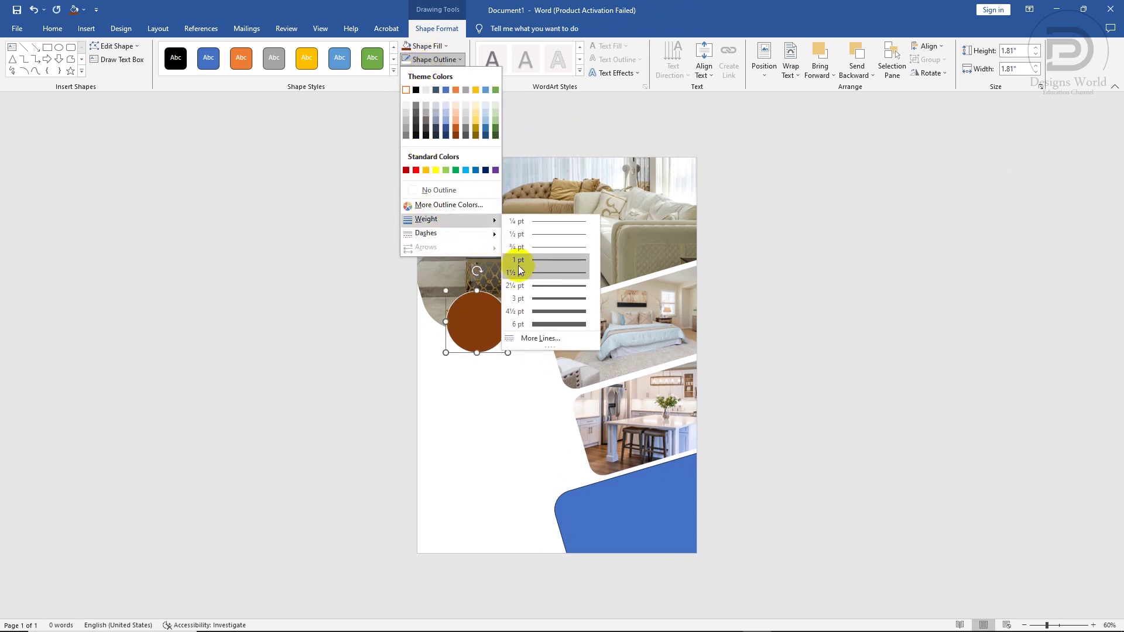
left_click(544, 297)
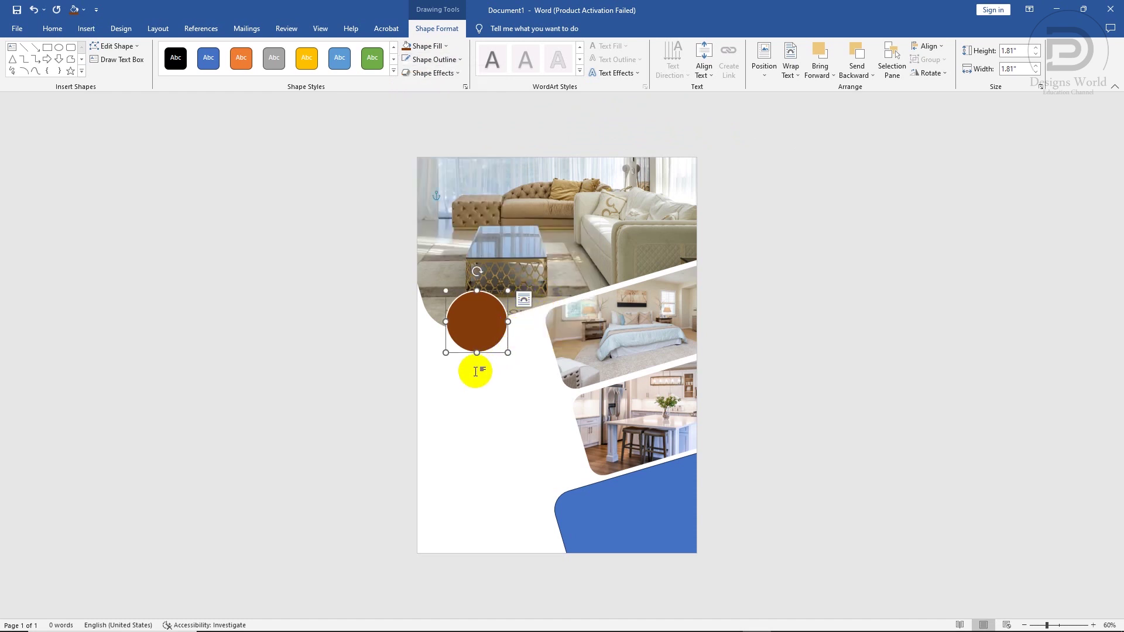
scroll(476, 371, "up", 2)
scroll(475, 371, "up", 1)
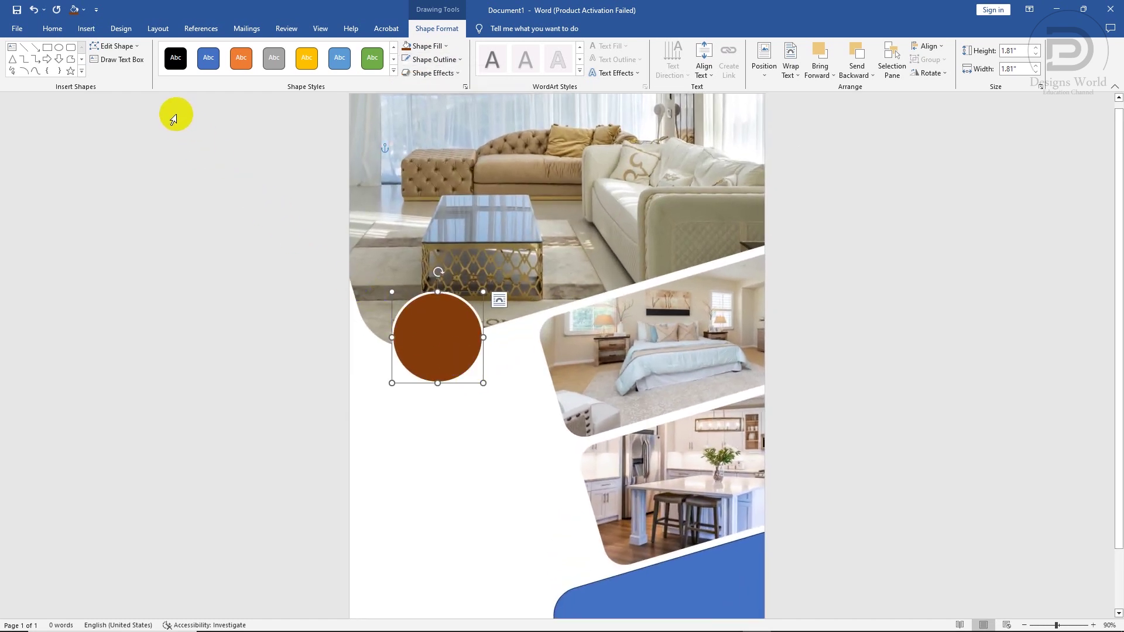
left_click(120, 60)
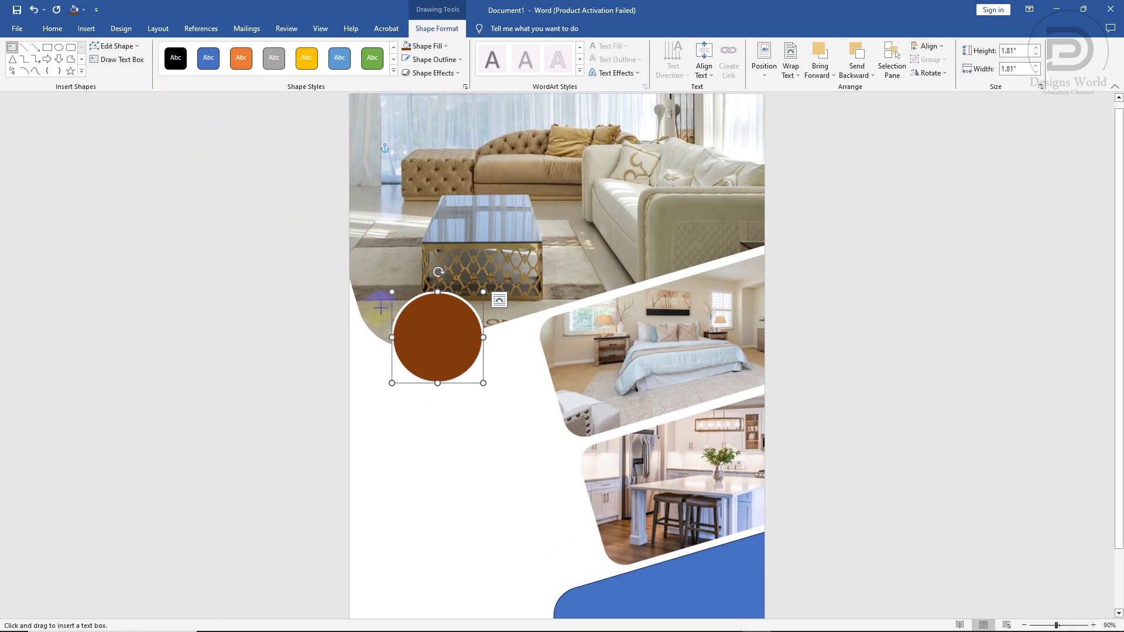
Step: Add a text box reading '50% Discount Sale' over the circle with no outline and no fill
left_click_drag(380, 308, 500, 371)
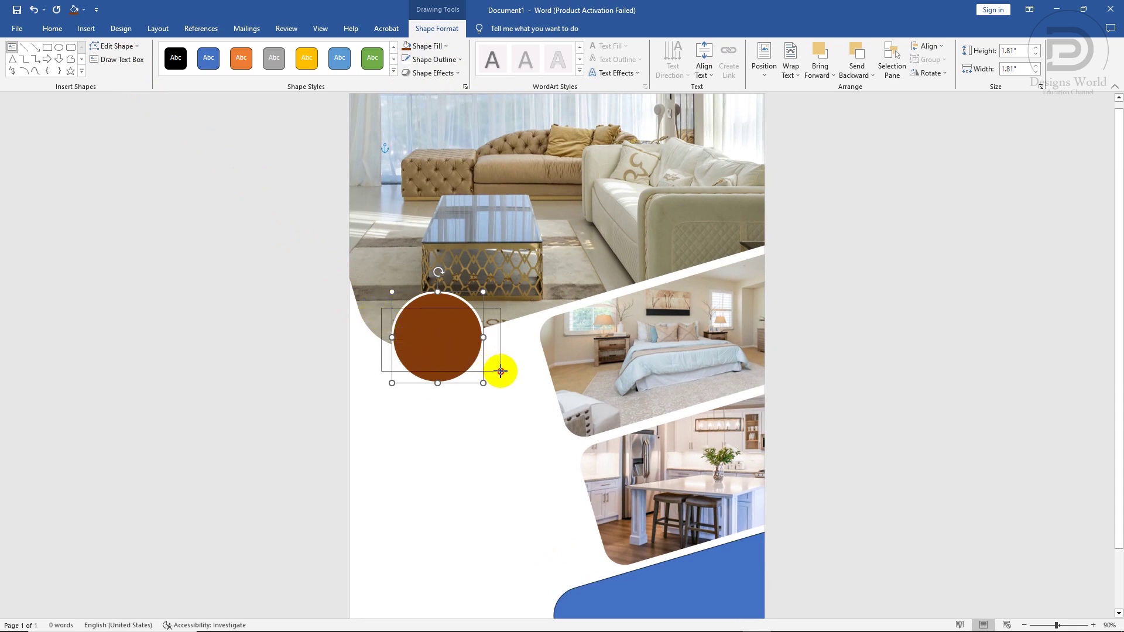
type("50% Discount Sale")
key("ctrl+a")
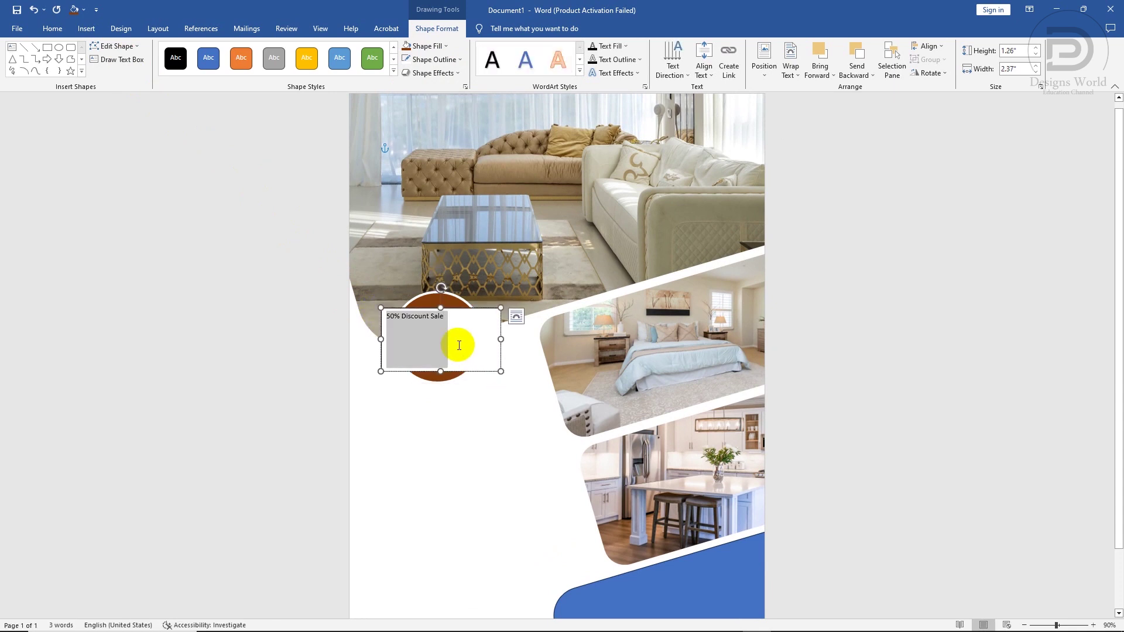
left_click(426, 61)
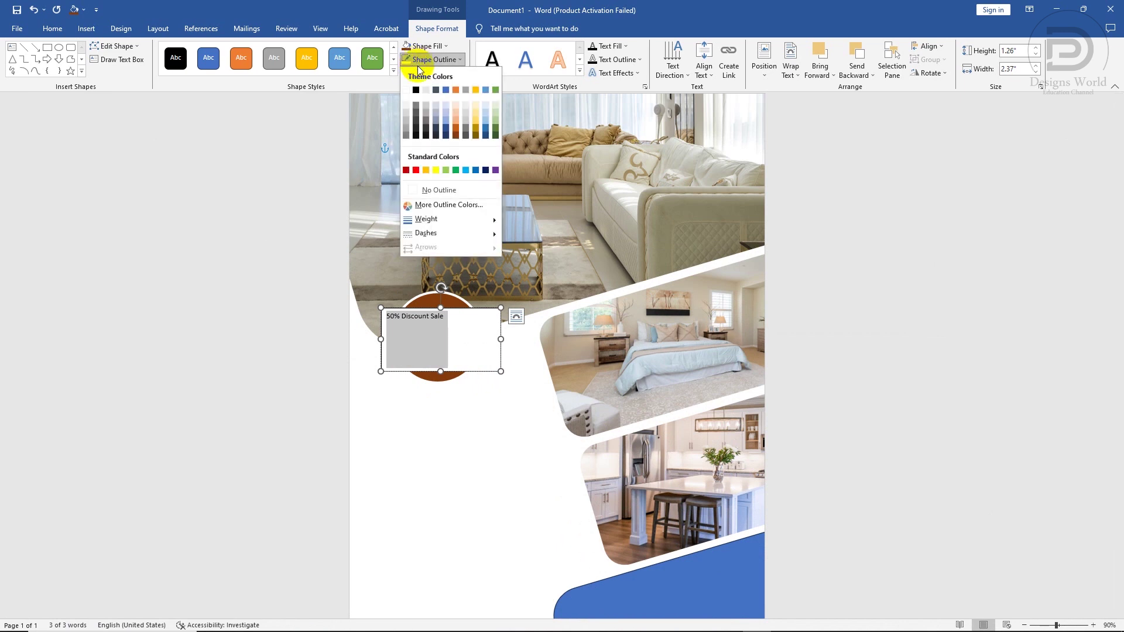
left_click(426, 189)
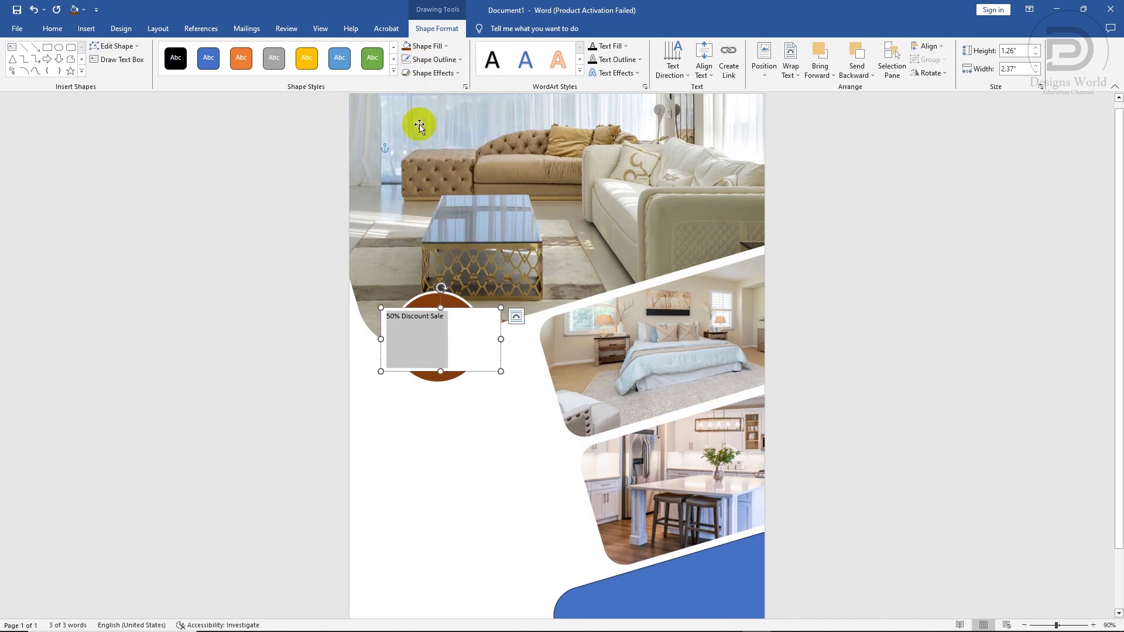
left_click(424, 46)
left_click(430, 175)
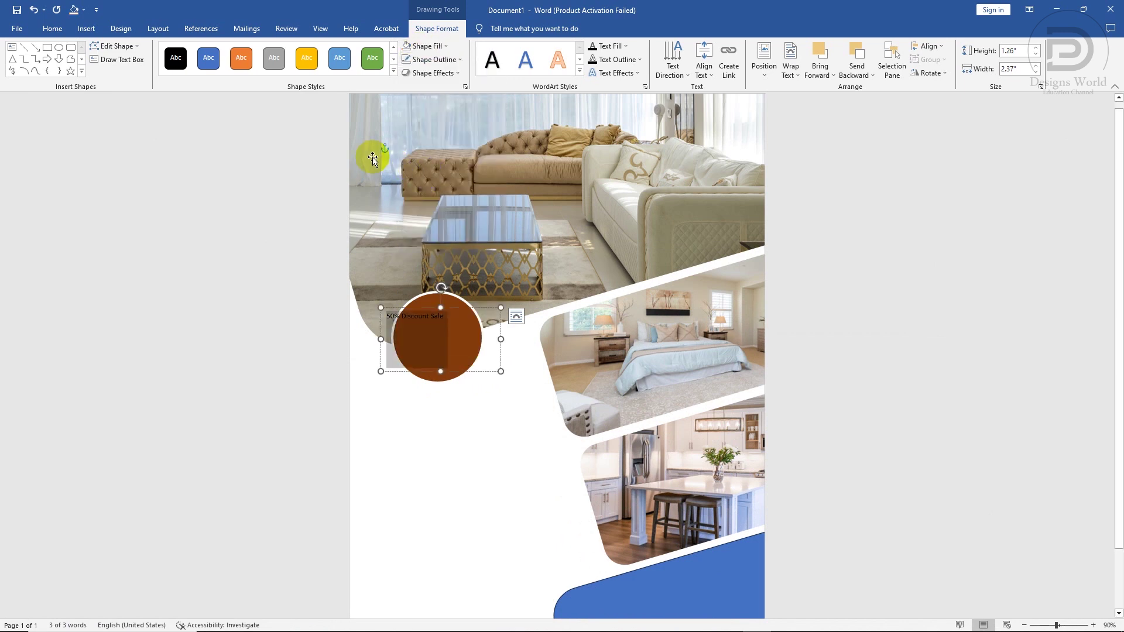
Step: Set the badge text in white Roboto, centred, with Sale on its own line
left_click(52, 30)
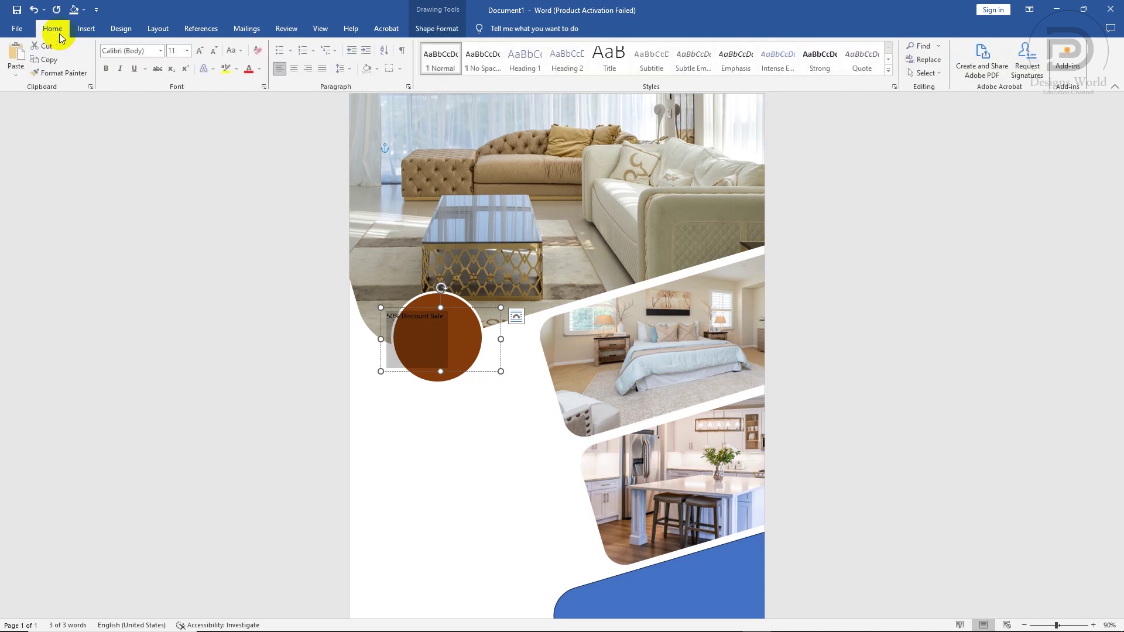
left_click(113, 51)
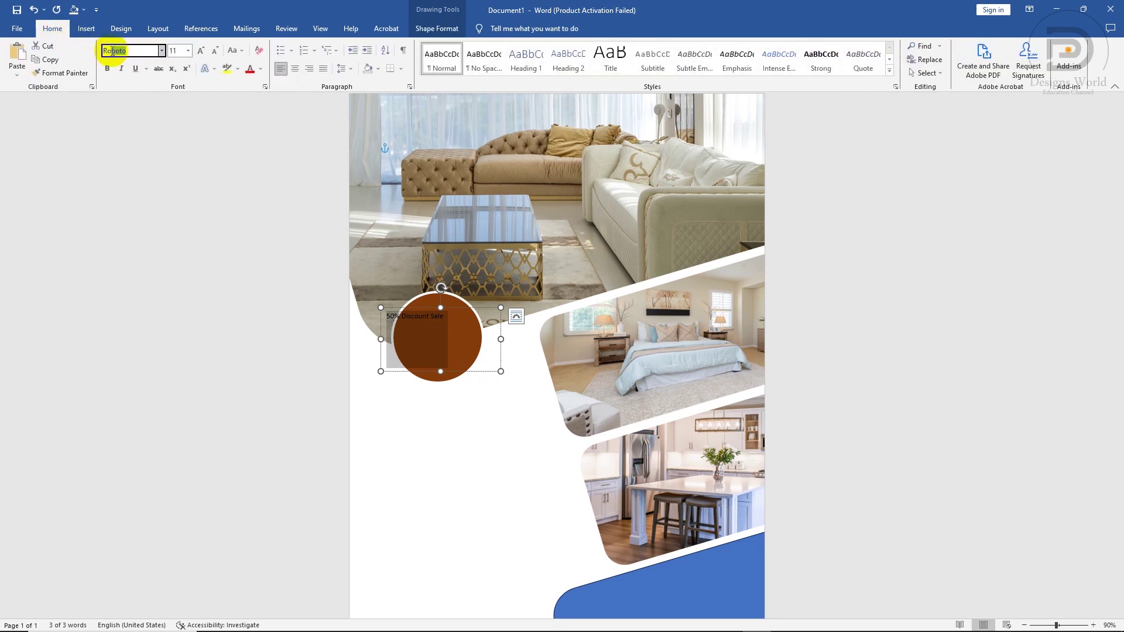
key("Return")
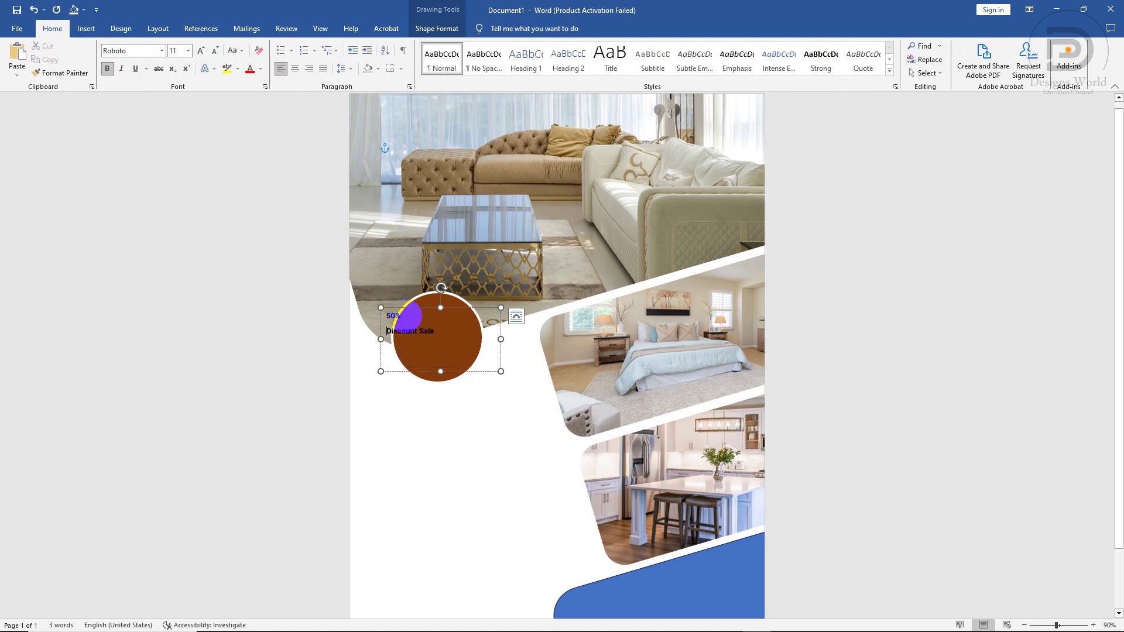
left_click(418, 331)
key("Return")
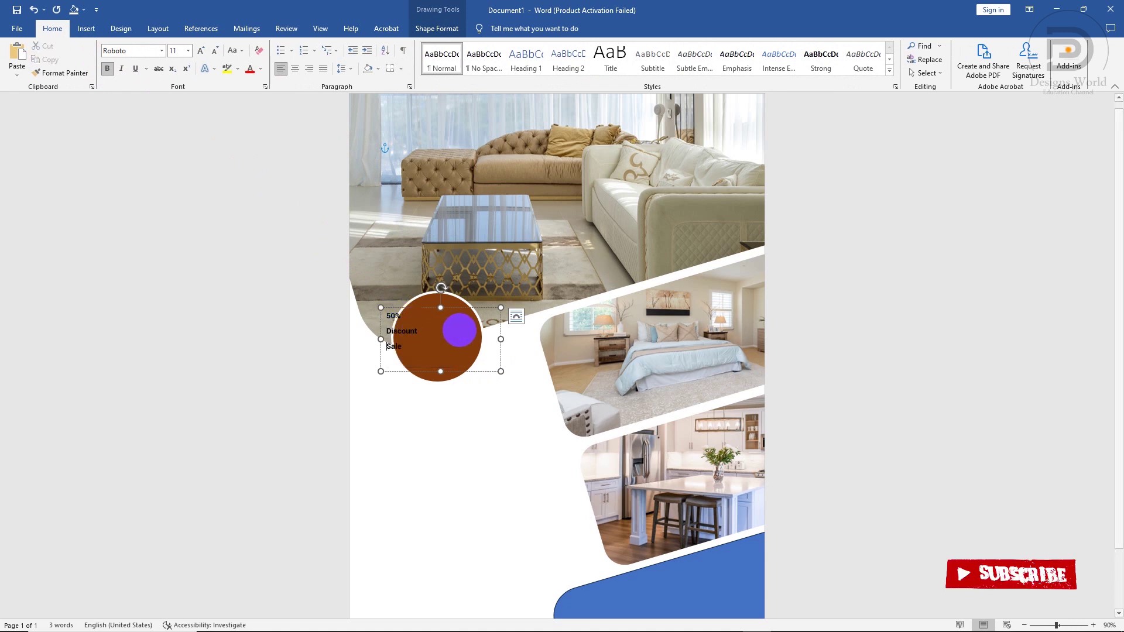
key("ctrl+a")
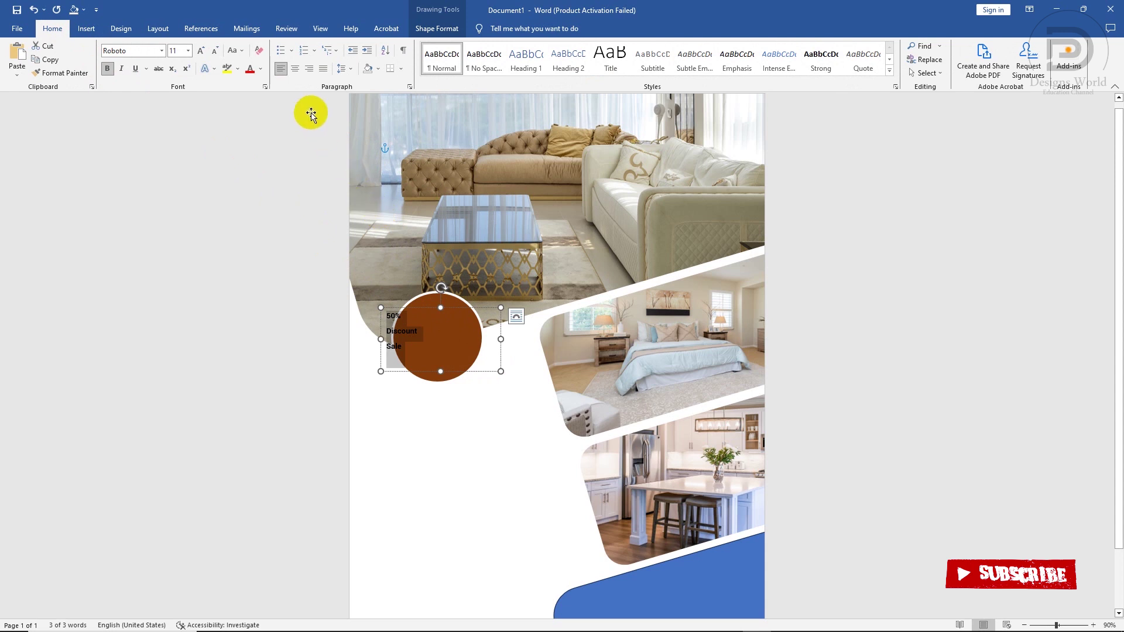
left_click(296, 69)
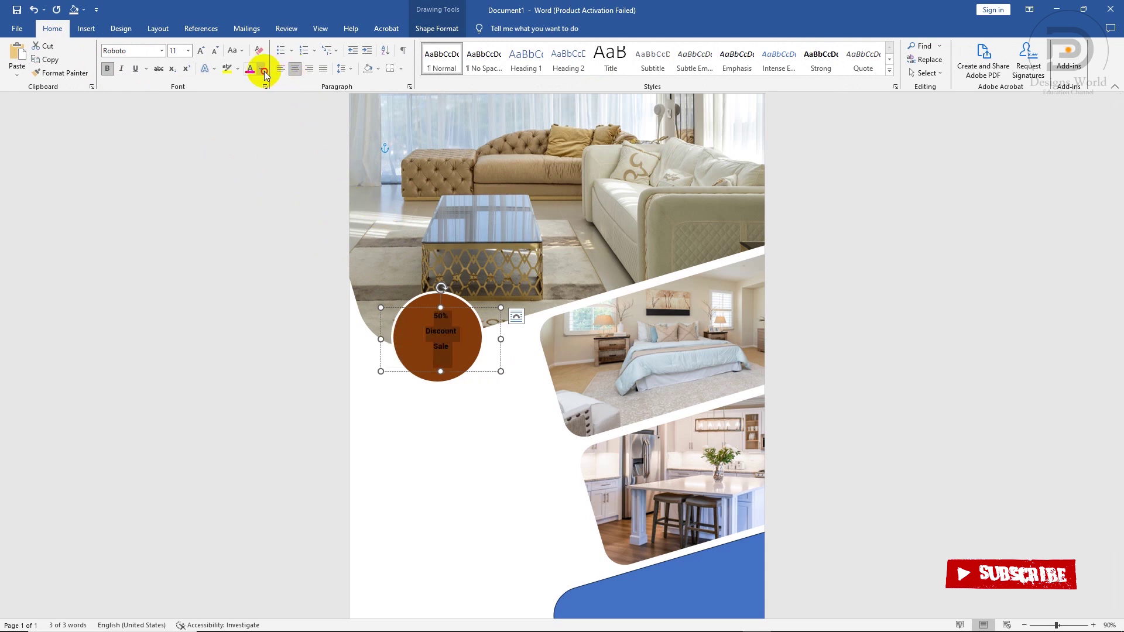
left_click(264, 71)
left_click(253, 110)
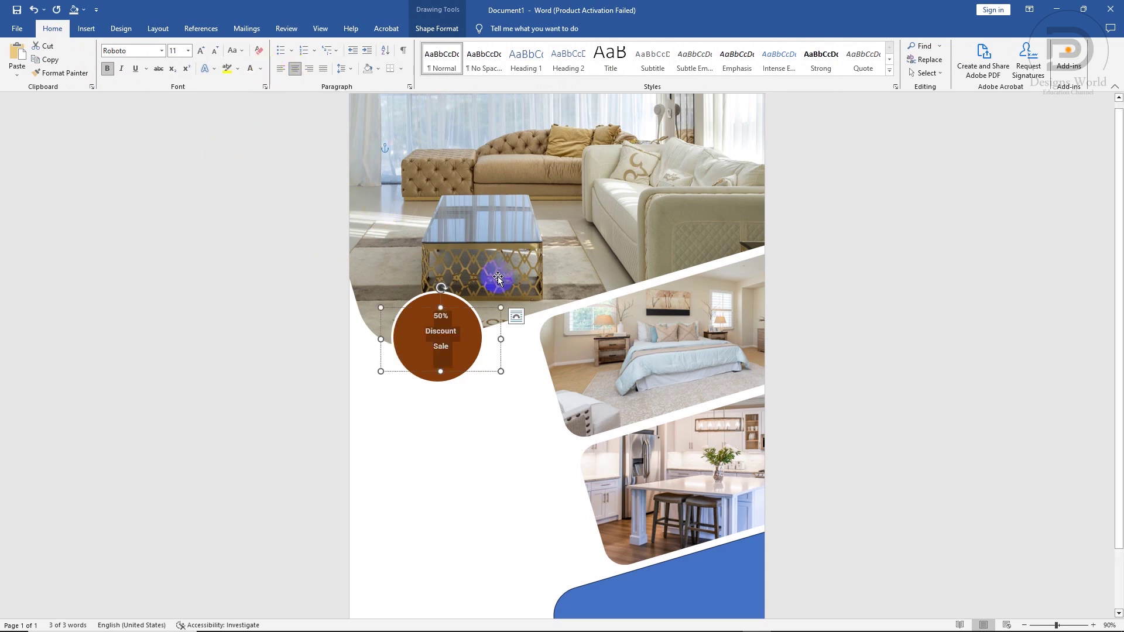
scroll(453, 334, "up", 2)
Step: Resize the badge text: 50% and Sale to 36 pt, Discount to 20 pt
left_click(424, 314)
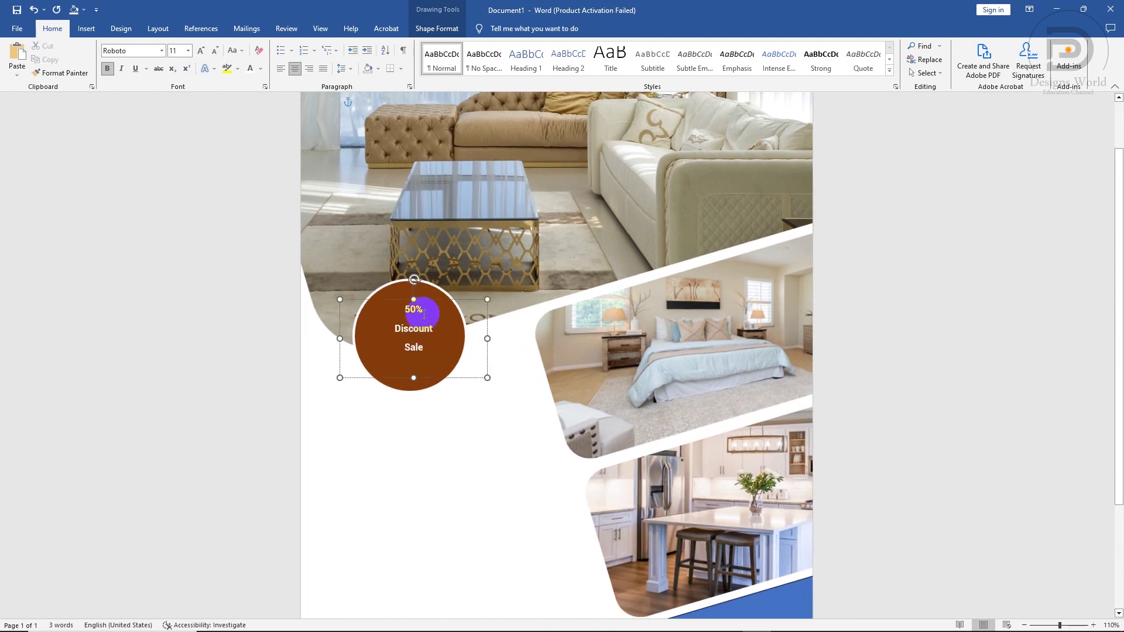
left_click_drag(424, 315, 409, 307)
left_click(467, 272)
key("Return")
left_click_drag(438, 355, 400, 359)
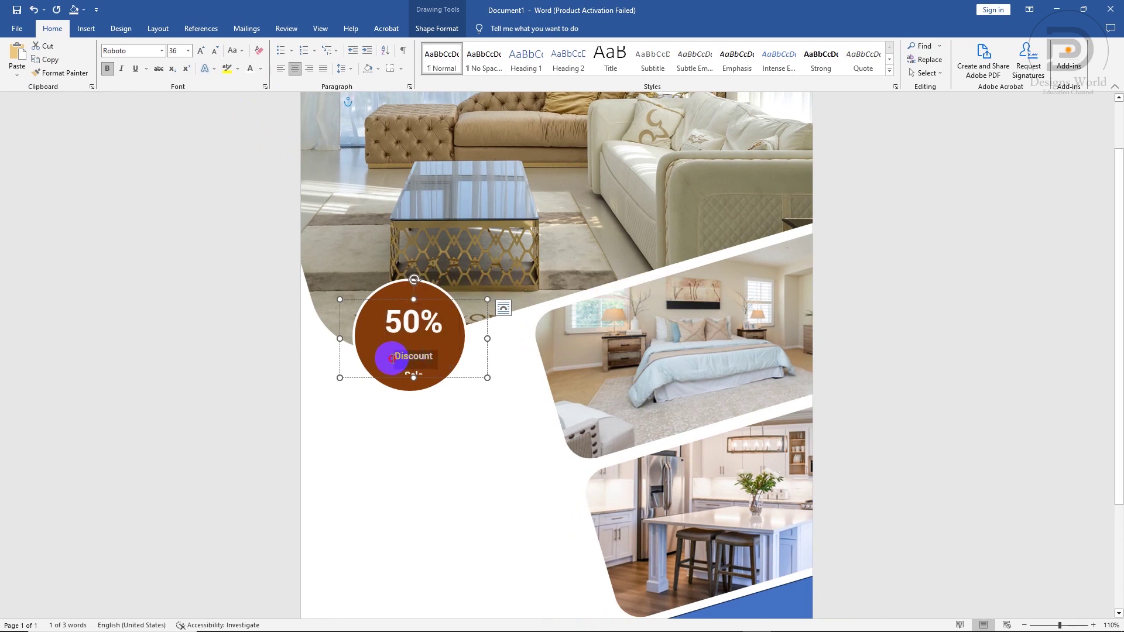
left_click(462, 321)
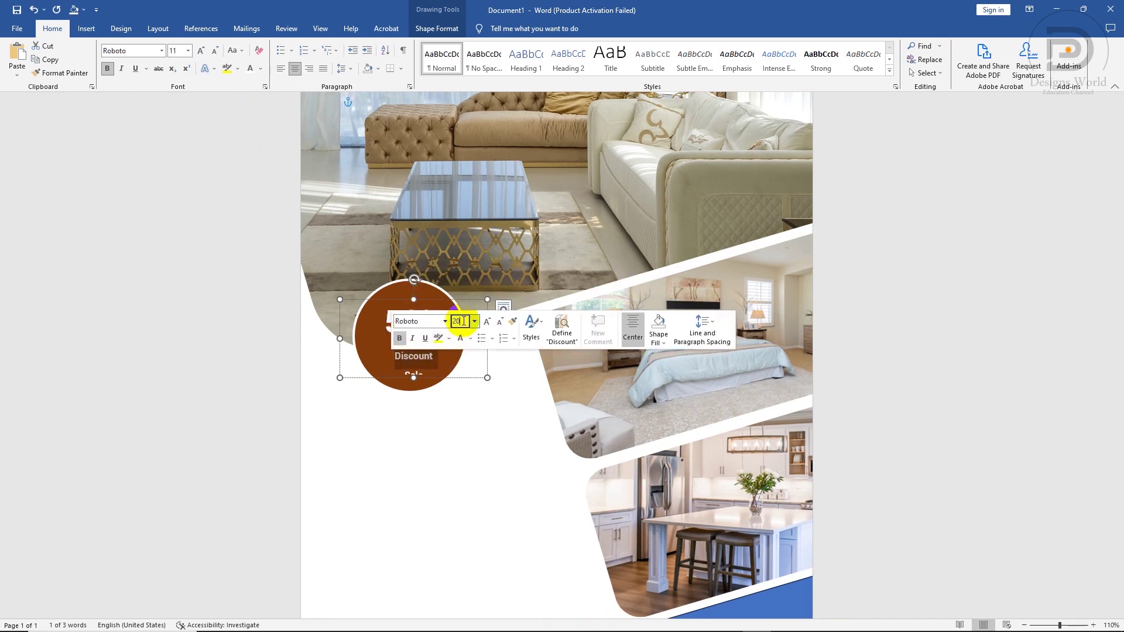
key("Return")
left_click_drag(414, 378, 414, 424)
double_click(412, 385)
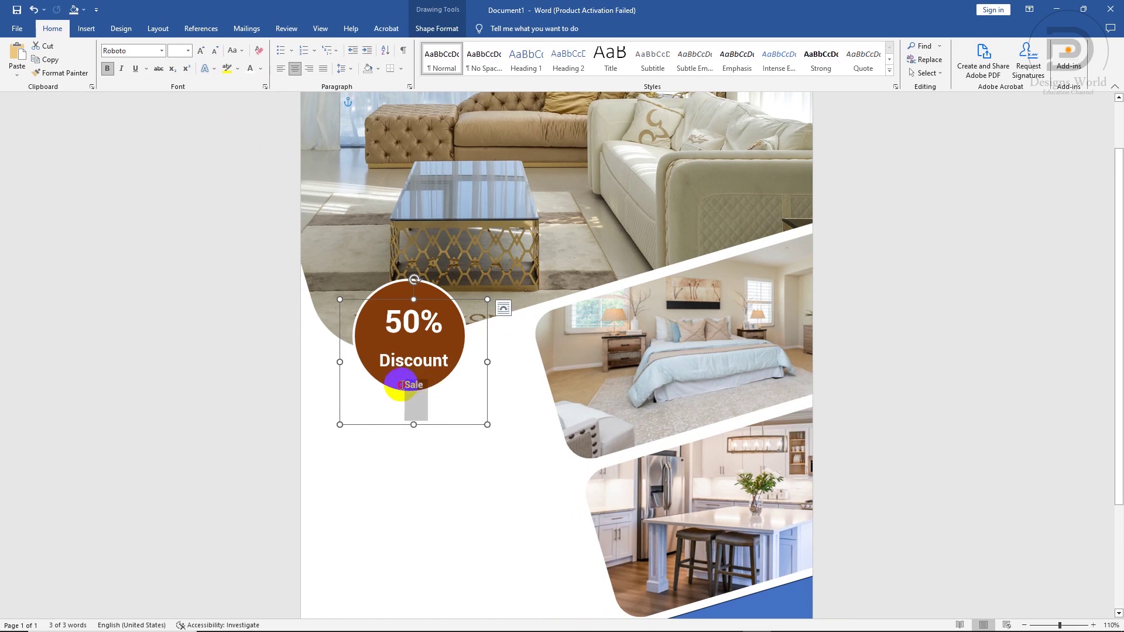
left_click(467, 347)
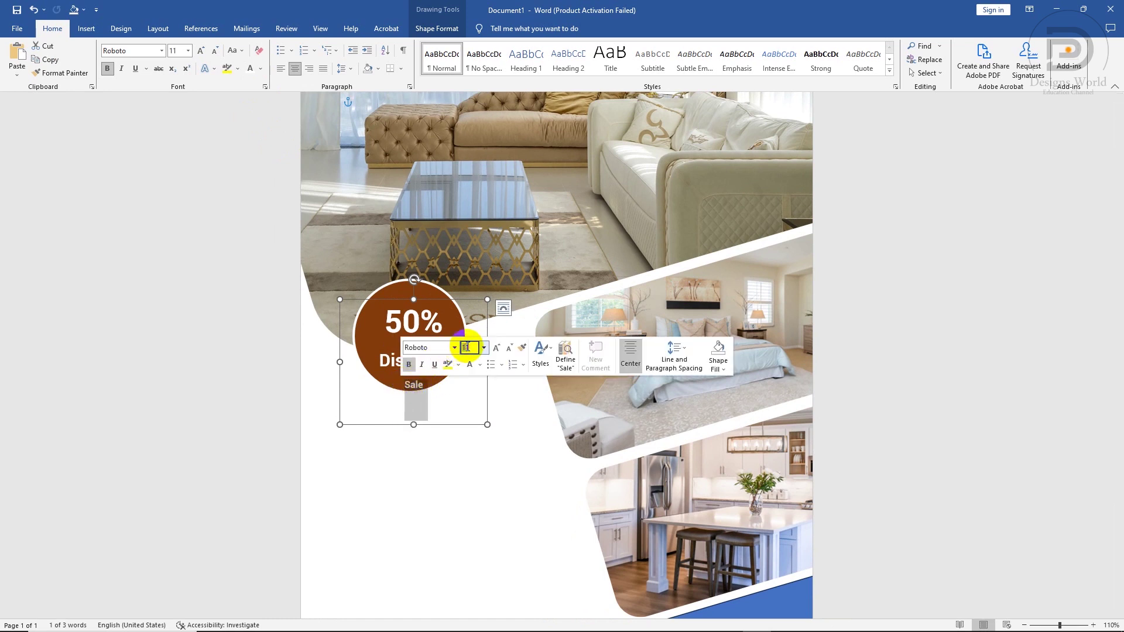
type("36")
key("Return")
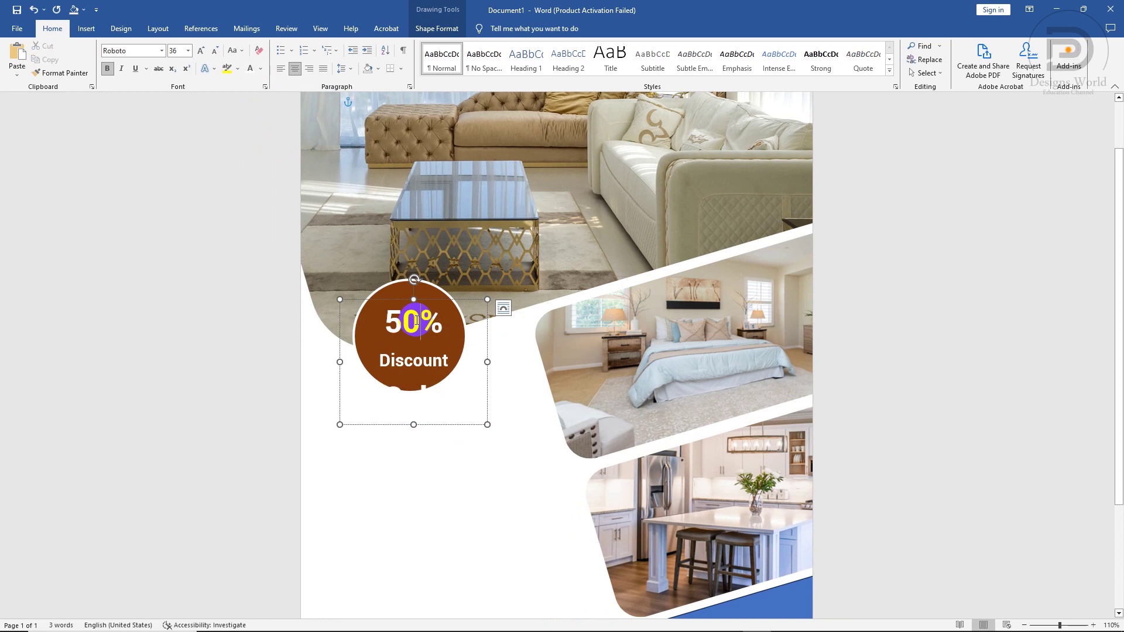
Step: Remove the space after the badge paragraphs and bring up Line Spacing Options
left_click(416, 324, "shift")
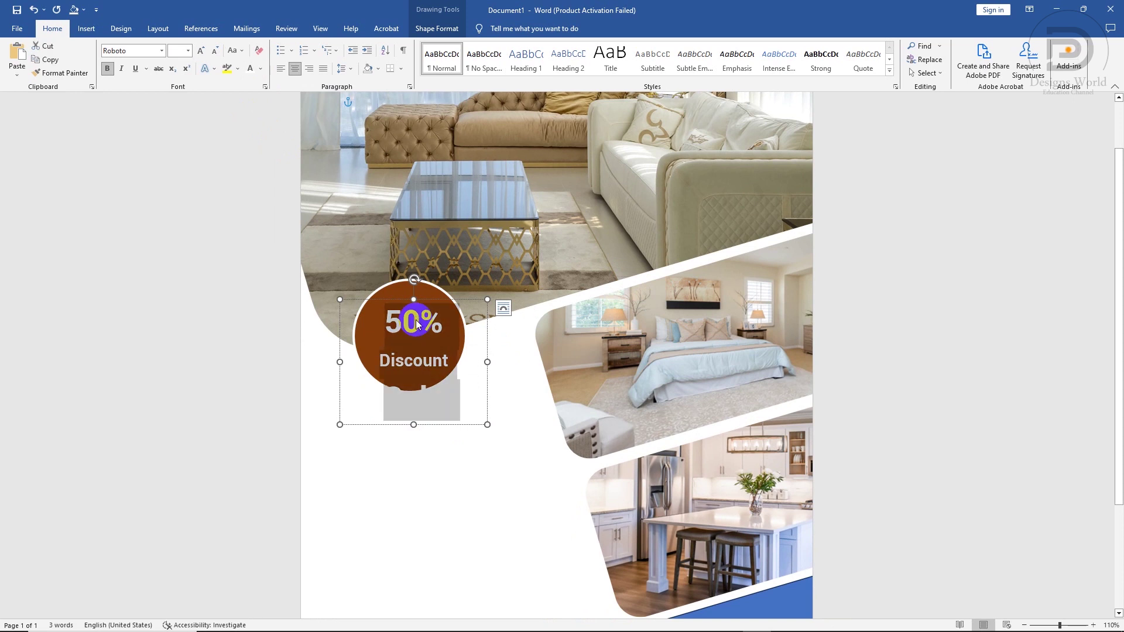
left_click(344, 69)
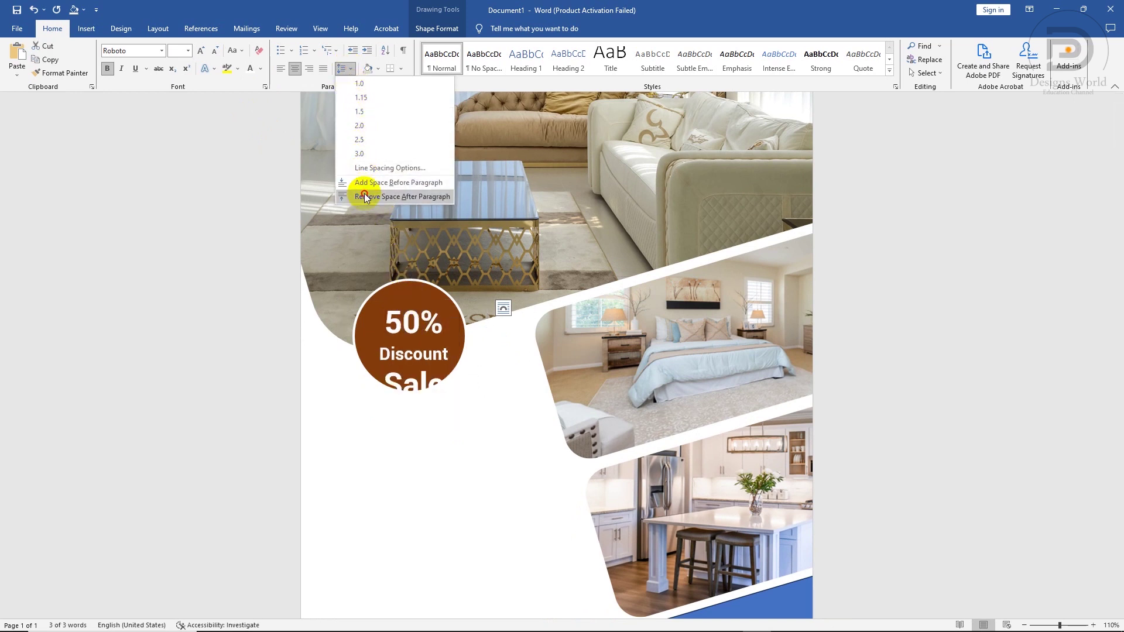
left_click(365, 195)
left_click(343, 70)
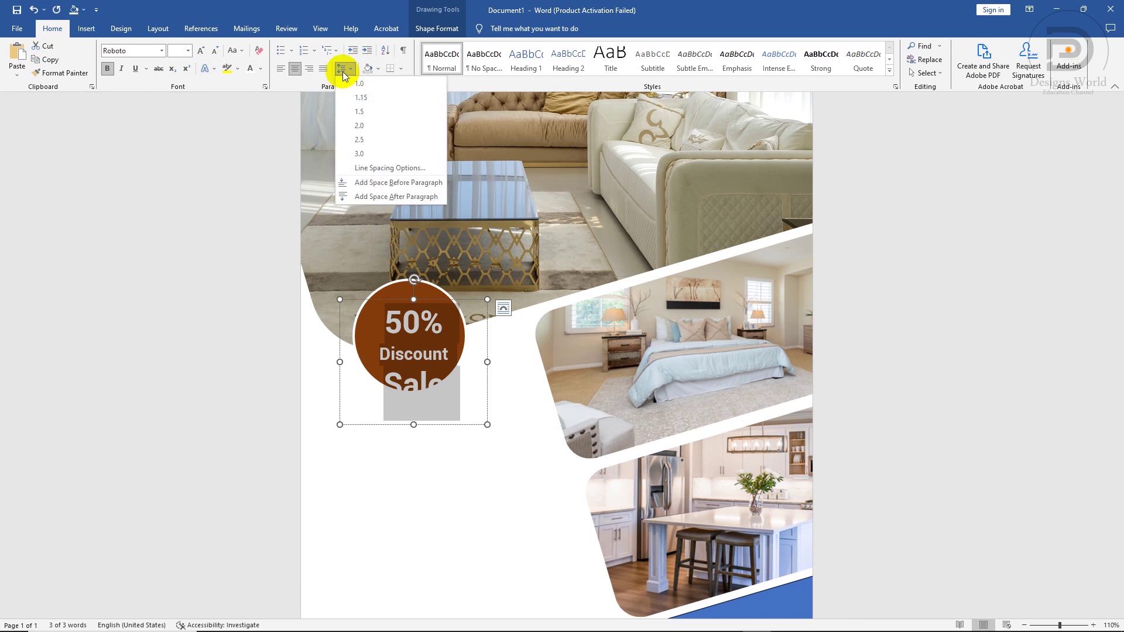
left_click(356, 168)
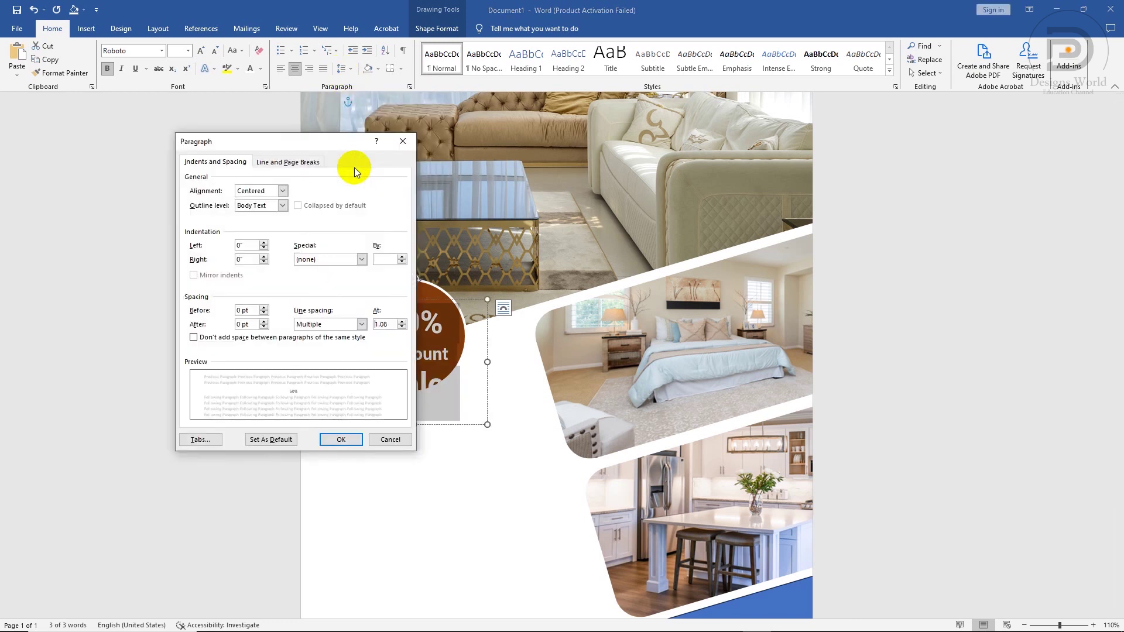
Step: Set the badge line spacing to Multiple at 0.8
double_click(371, 324)
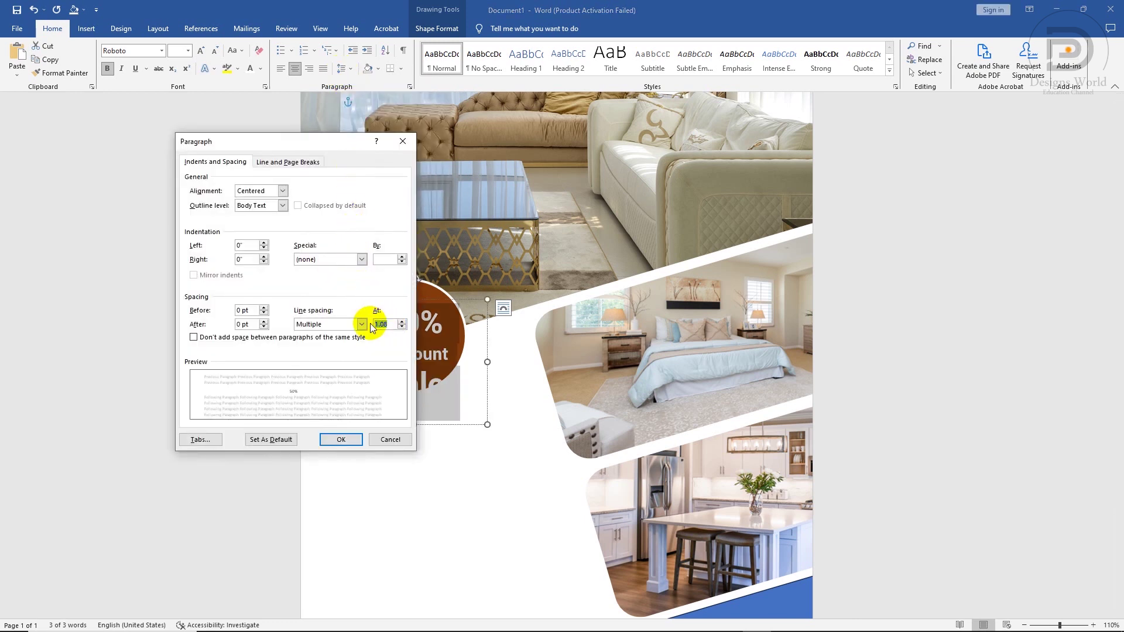
left_click(345, 439)
left_click(423, 377)
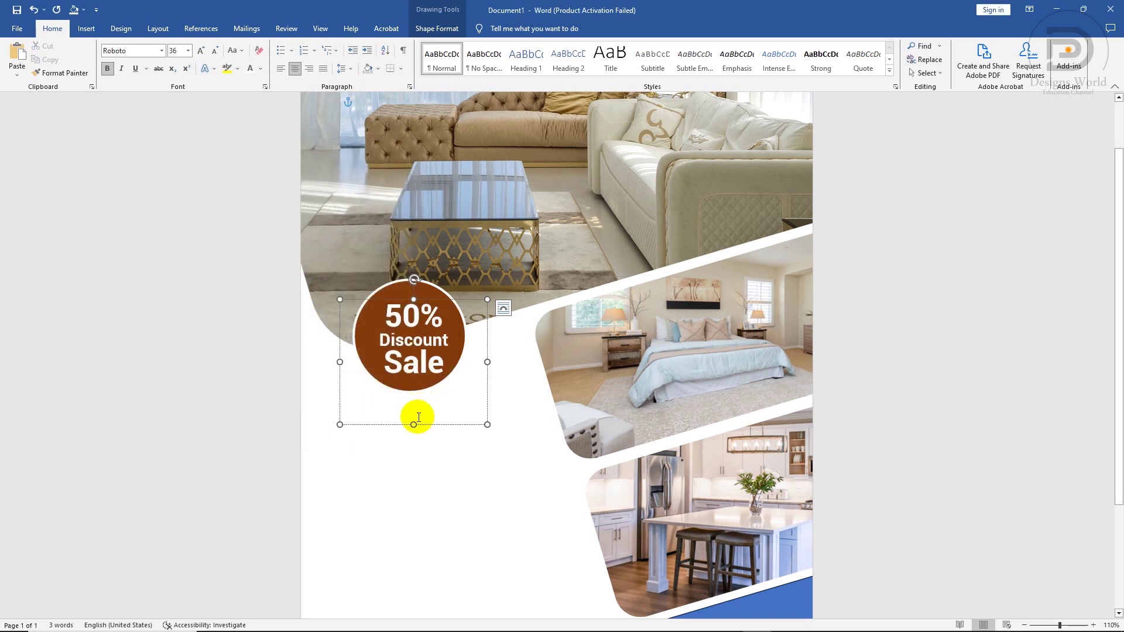
Step: Shrink the badge text box and centre it on the brown circle
left_click_drag(414, 424, 415, 389)
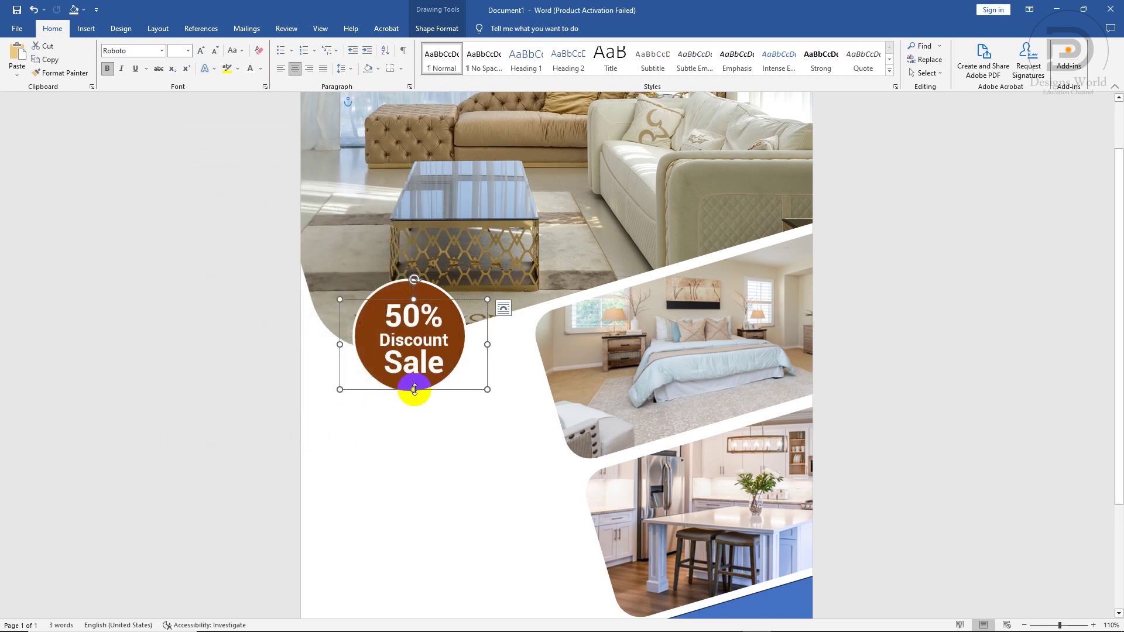
left_click(440, 304)
left_click_drag(434, 302, 429, 296)
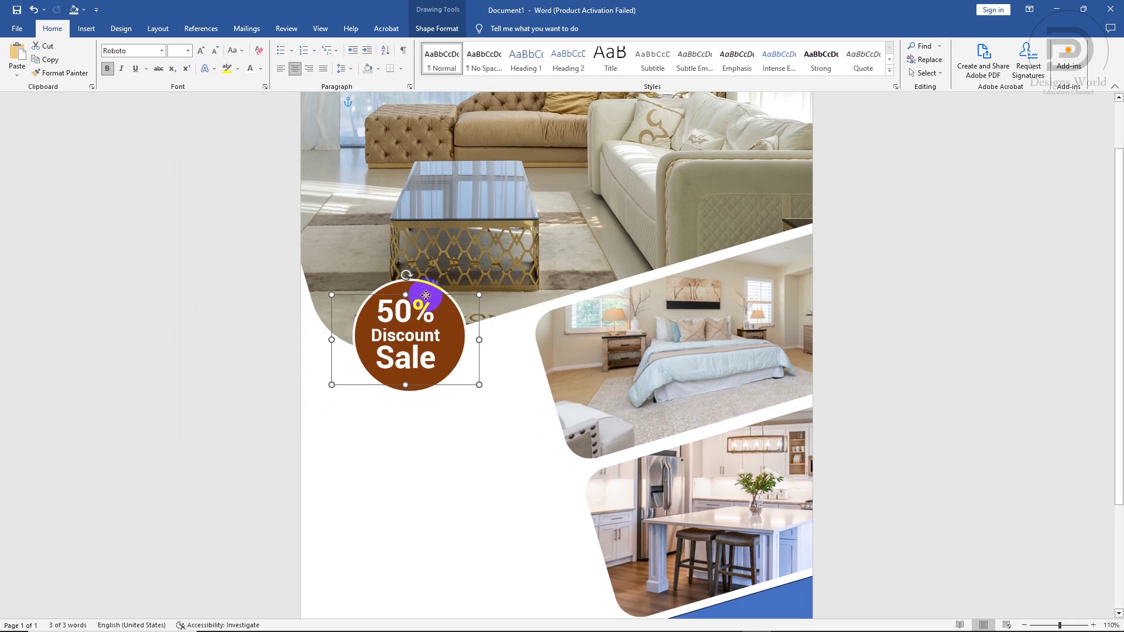
scroll(487, 327, "down", 2, "ctrl")
scroll(490, 328, "down", 1, "ctrl")
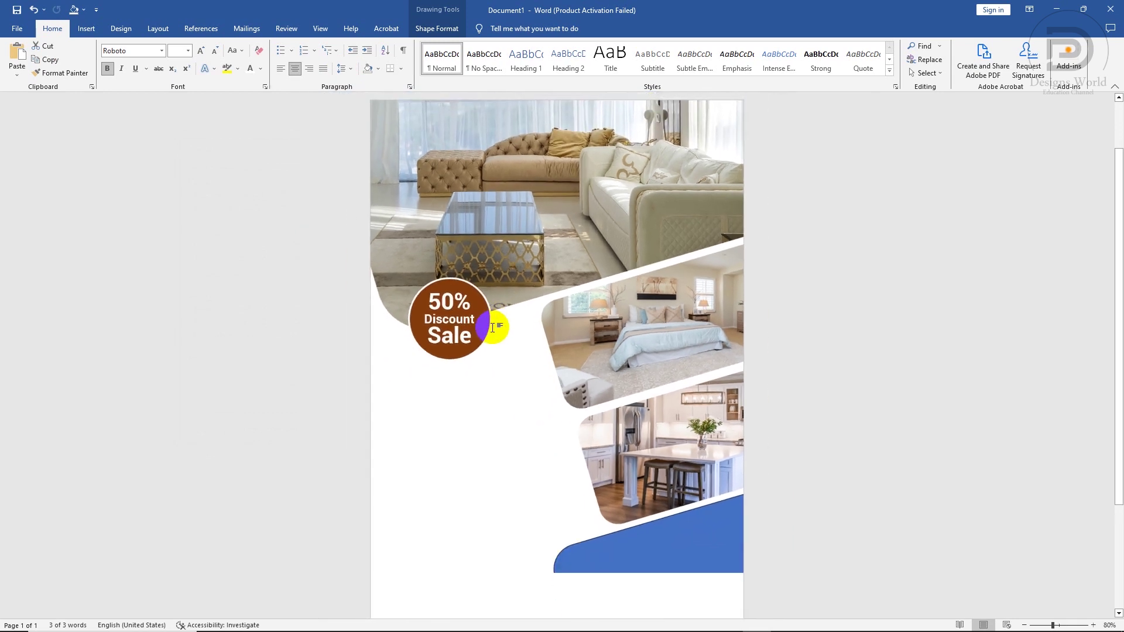
left_click(465, 281, "shift")
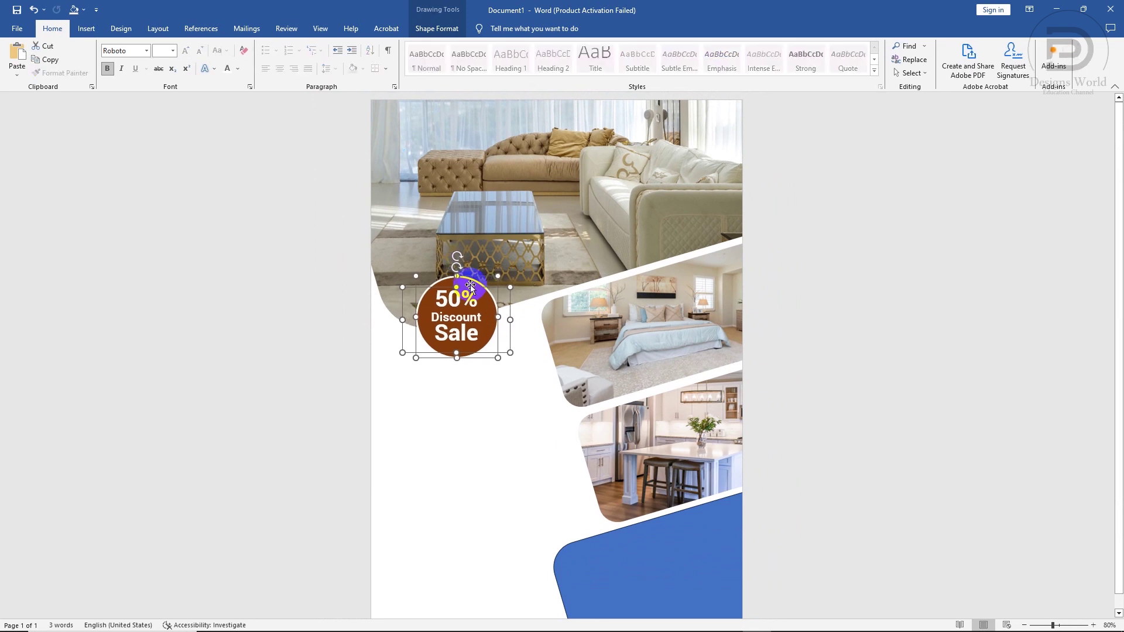
left_click(486, 403)
scroll(486, 403, "down", 2, "ctrl")
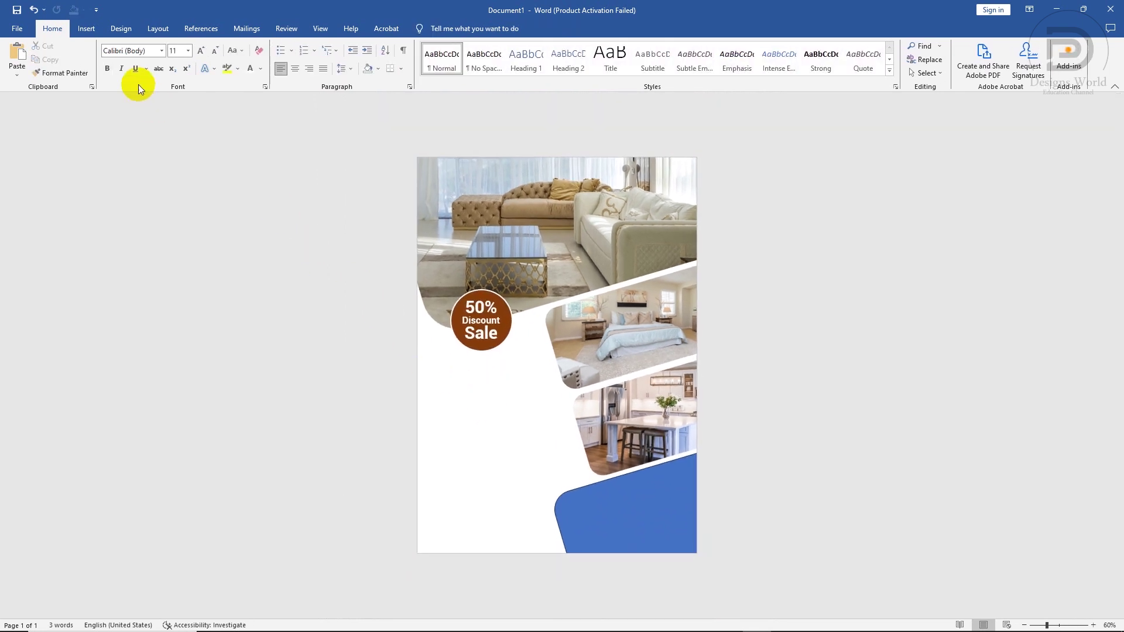
Step: Draw a text box below the badge and paste in the heading and description text
left_click(97, 31)
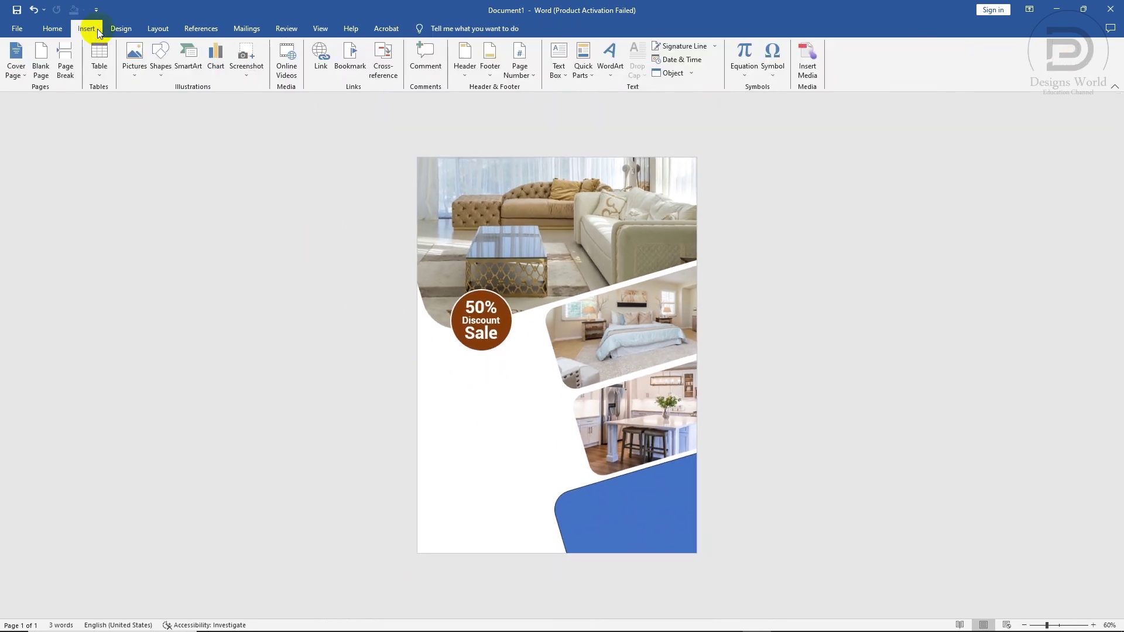
left_click(159, 61)
left_click(156, 101)
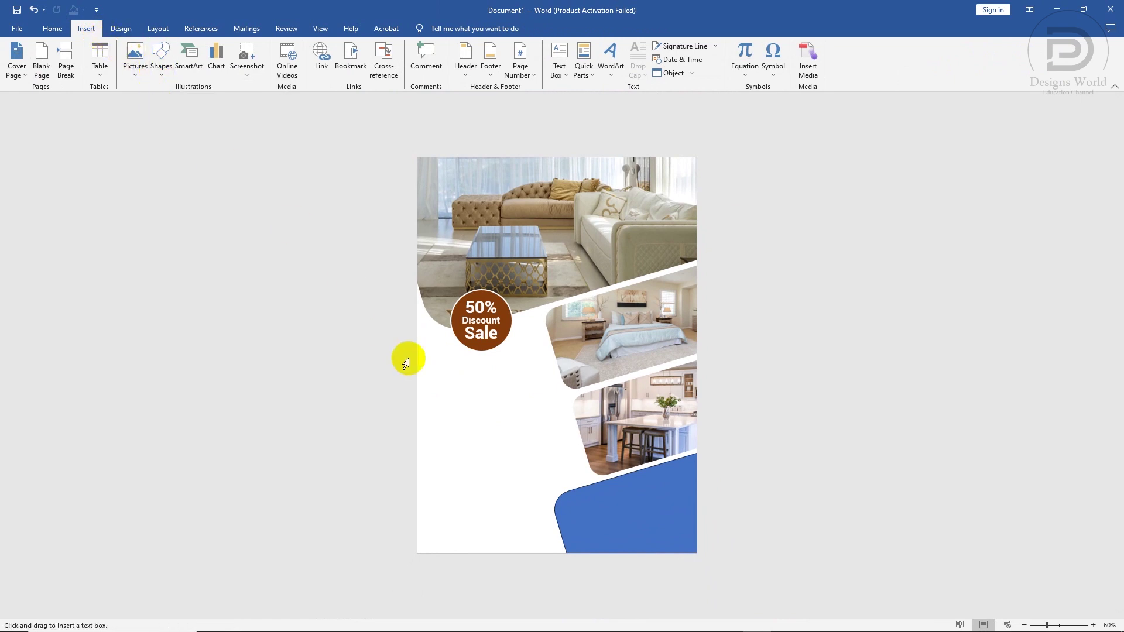
left_click_drag(431, 380, 553, 457)
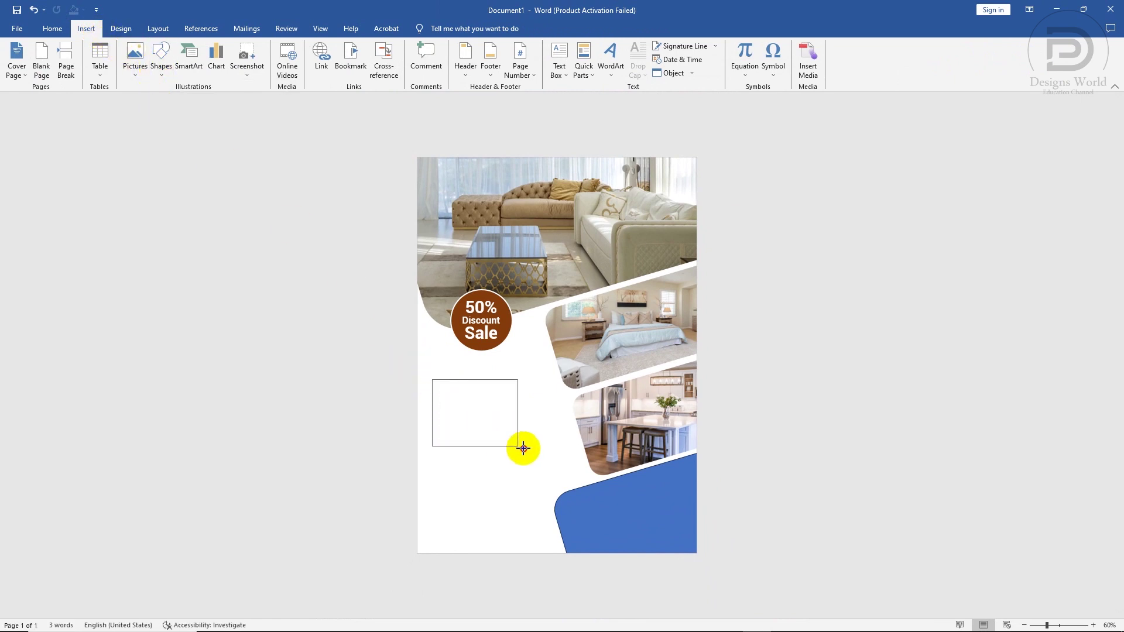
type("Furniture Mega Sale Lorem ipsum dolor sit amet, consectetur adipiscing elit, sed do eiusmod tempor incididunt ut labore et dolore magna aliqua.")
key("ctrl+a")
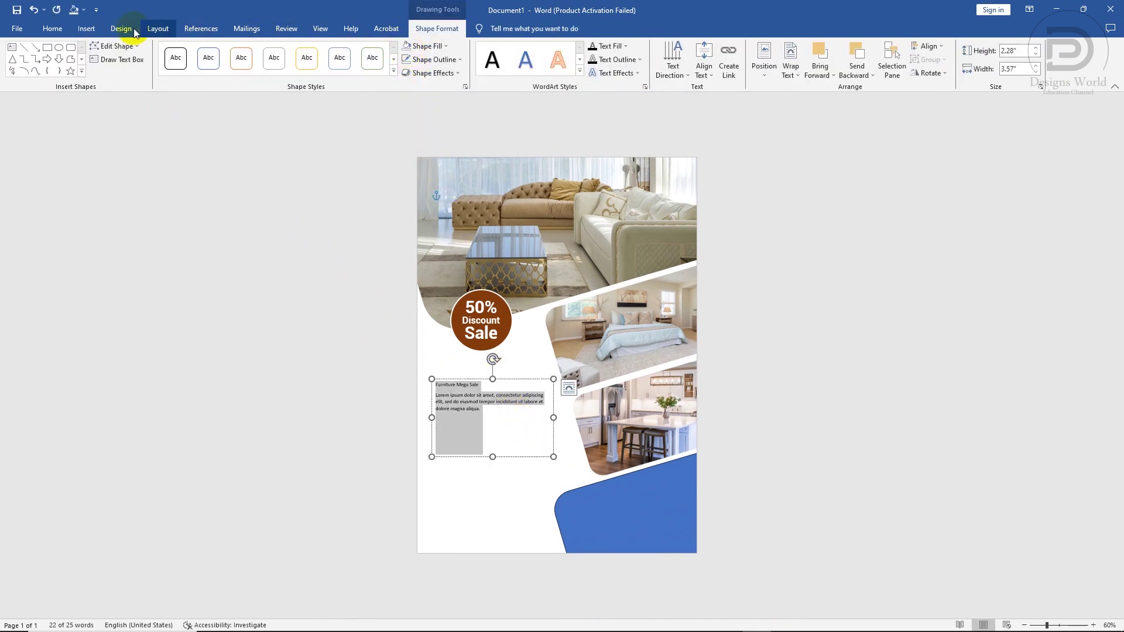
Step: Set the text in Roboto and move 'Mega Sale' onto its own line under 'Furniture'
left_click(51, 29)
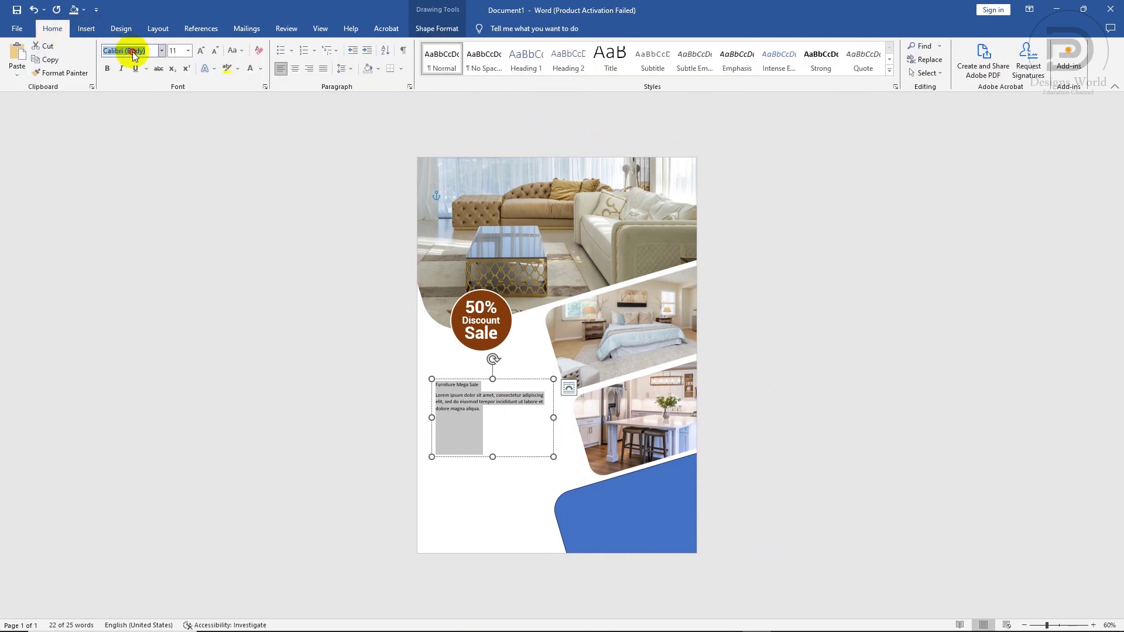
type("Roboto")
key("Return")
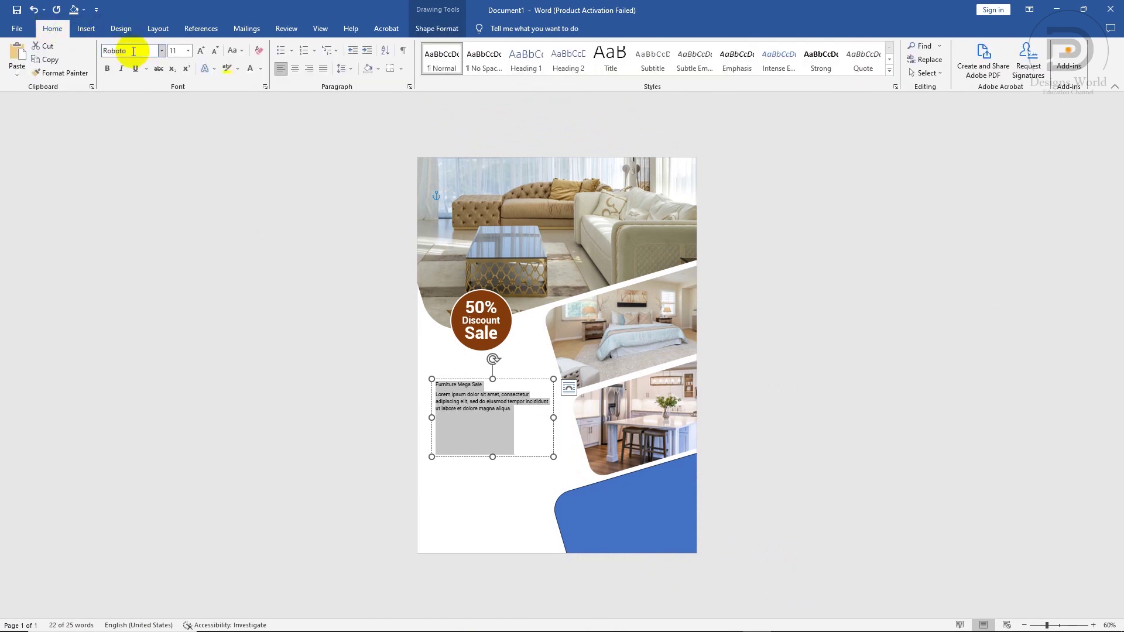
left_click(487, 403)
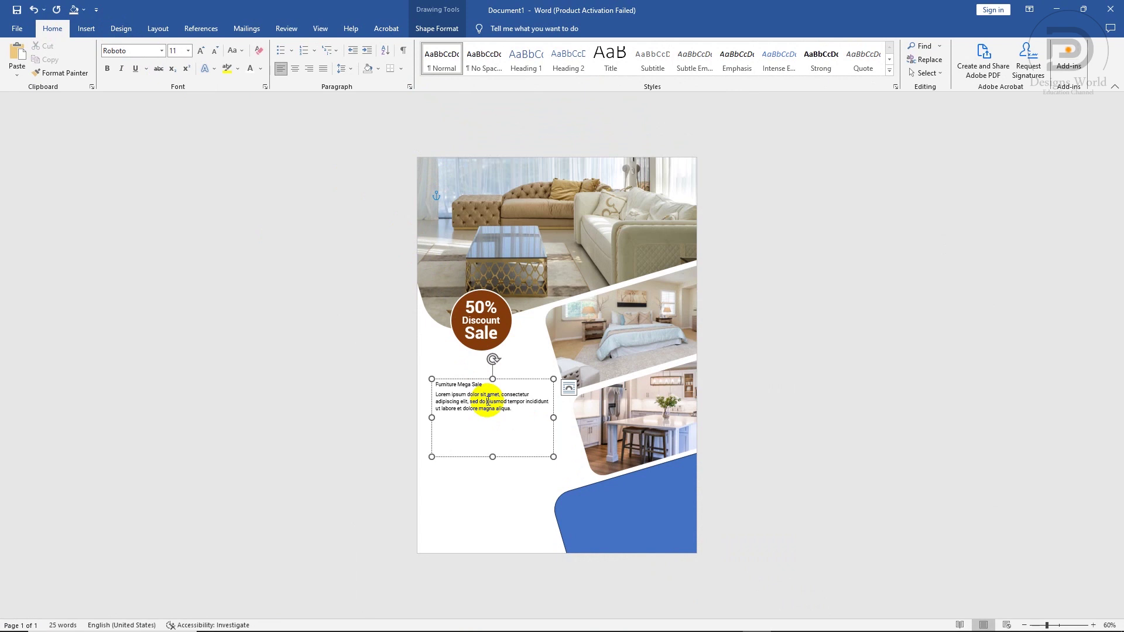
scroll(486, 398, "up", 3, "ctrl")
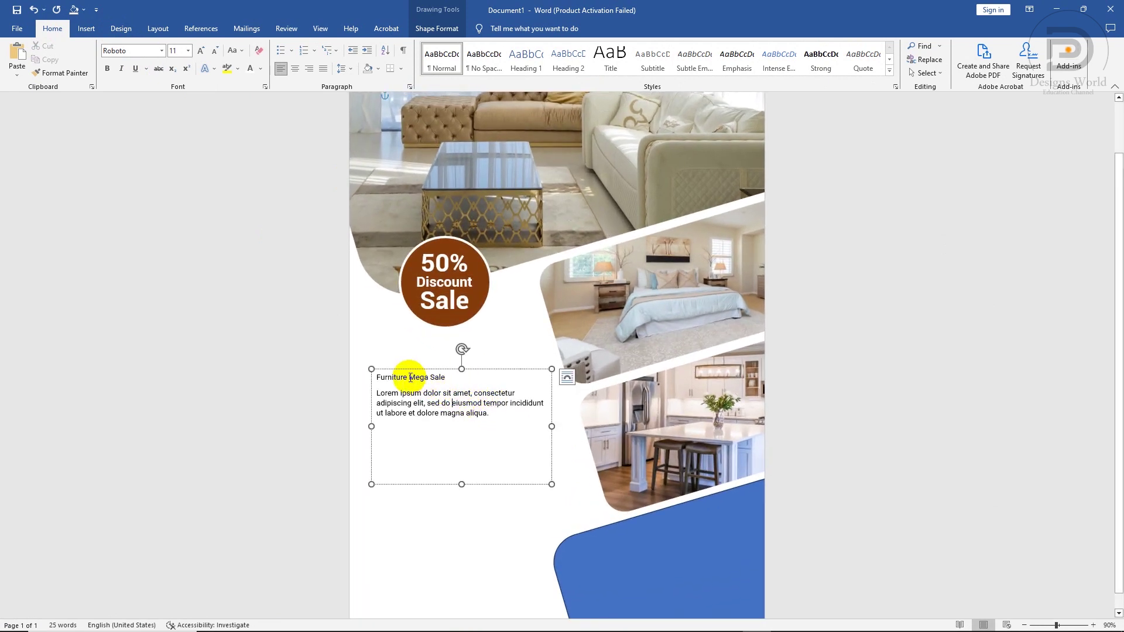
key("Return")
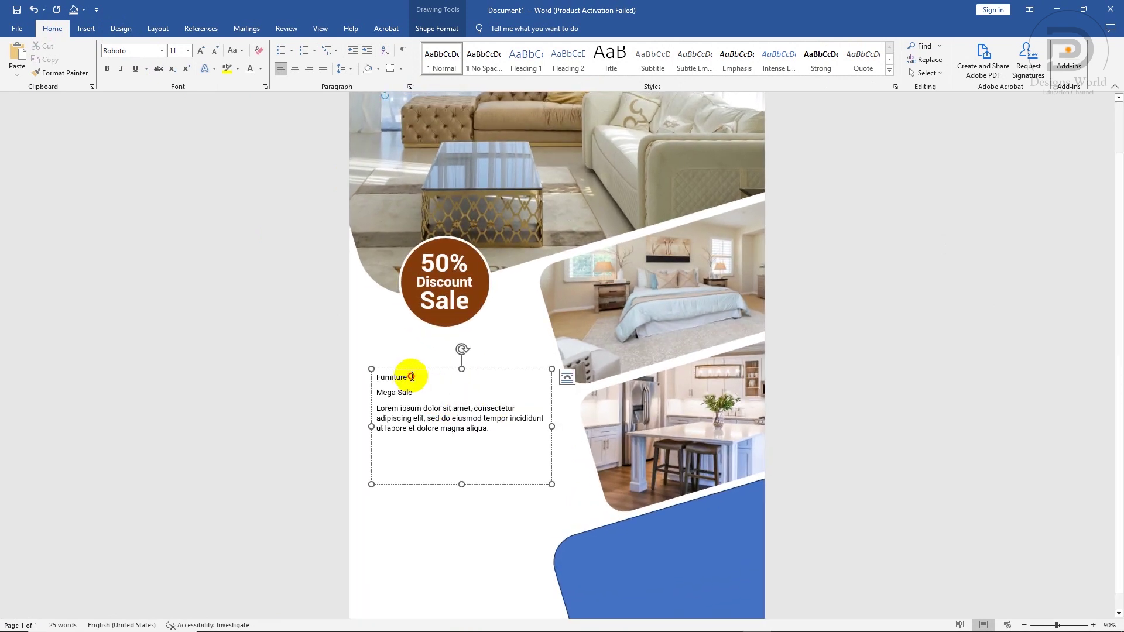
left_click_drag(411, 378, 376, 379)
Step: Make 'Furniture' bold, 48 pt and orange-brown
left_click(382, 355)
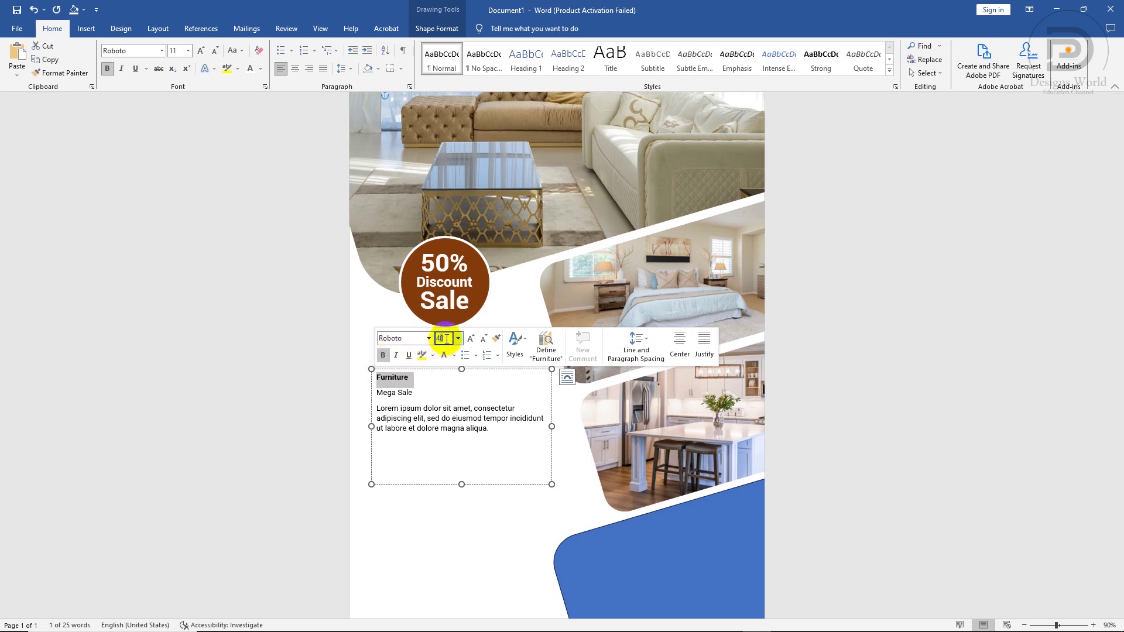
key("Return")
left_click(458, 357)
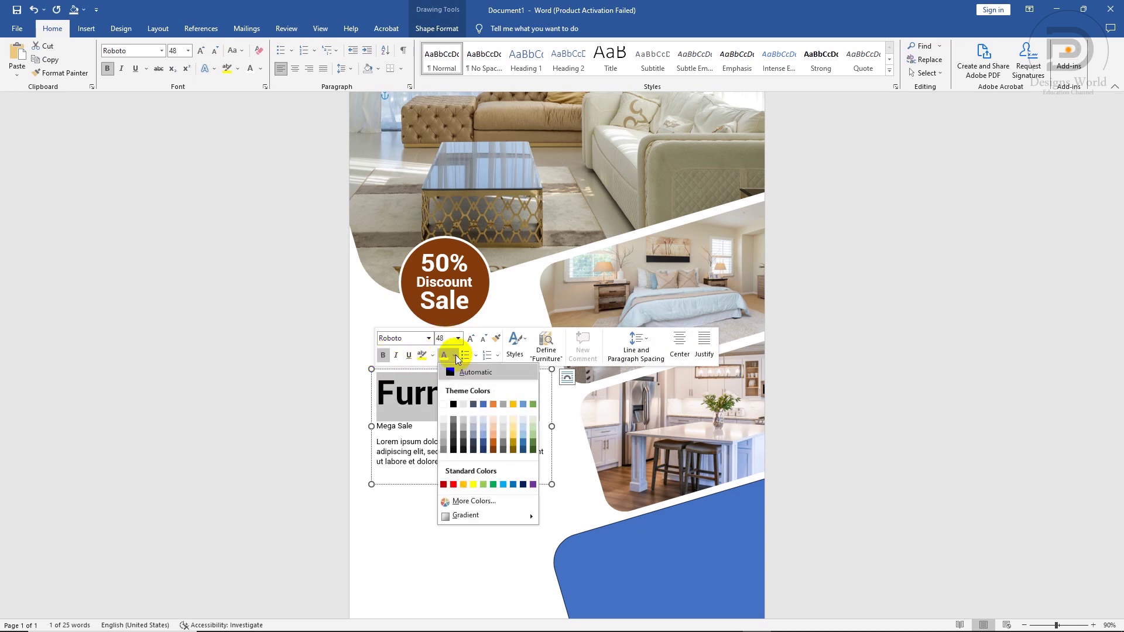
left_click(494, 447)
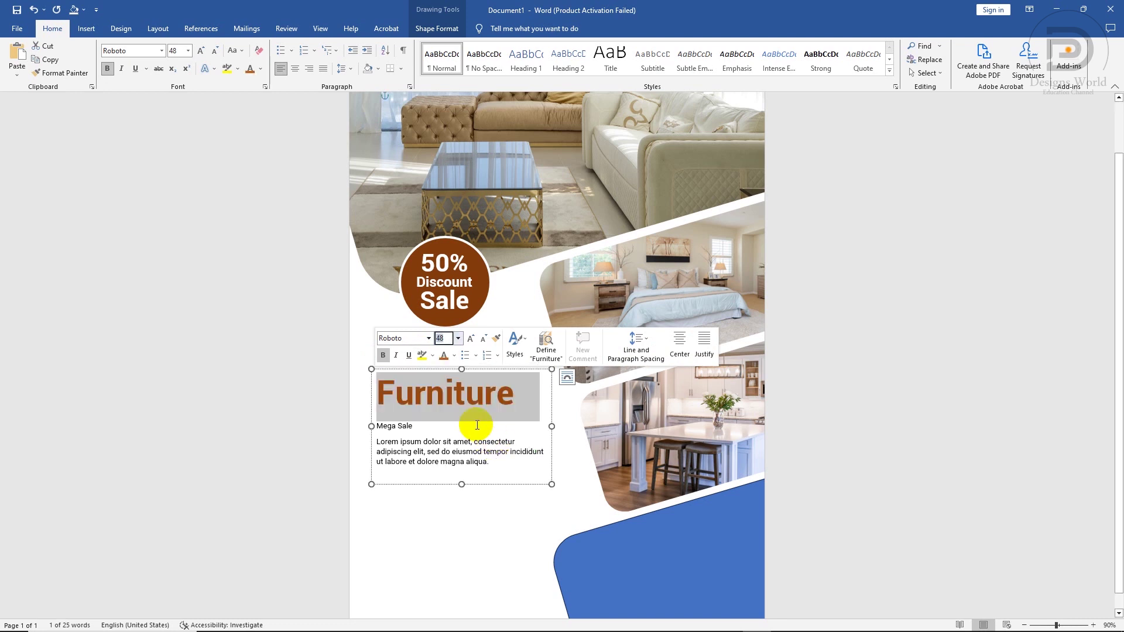
Step: Make 'Mega Sale' 36 pt, UPPERCASE, bold and grey, then select both heading lines
left_click_drag(414, 426, 372, 427)
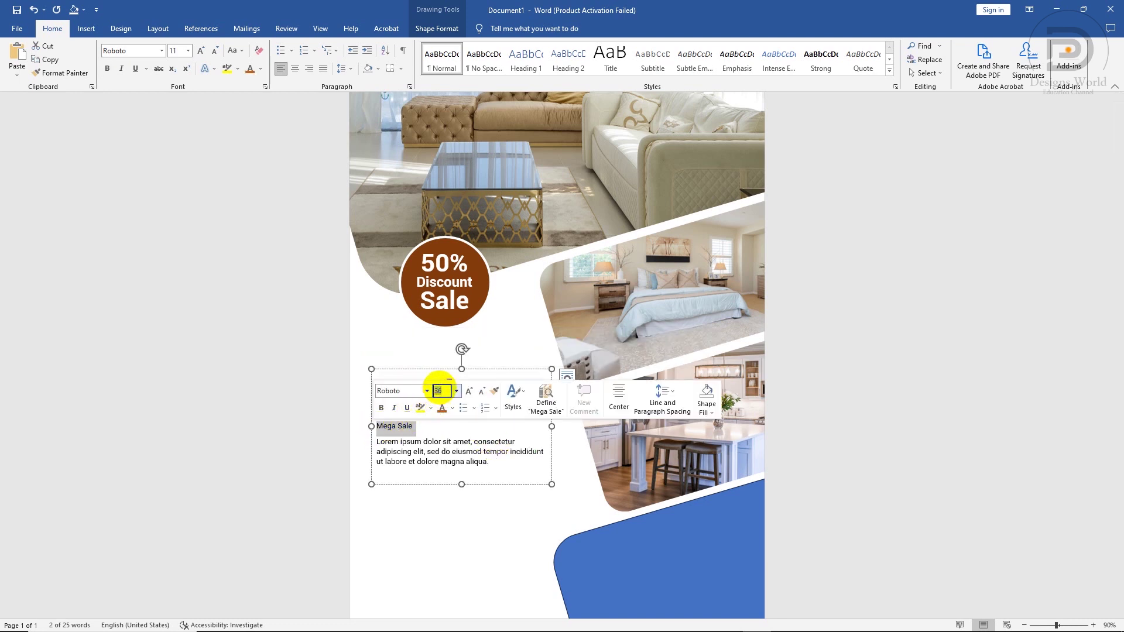
key("Return")
left_click(241, 54)
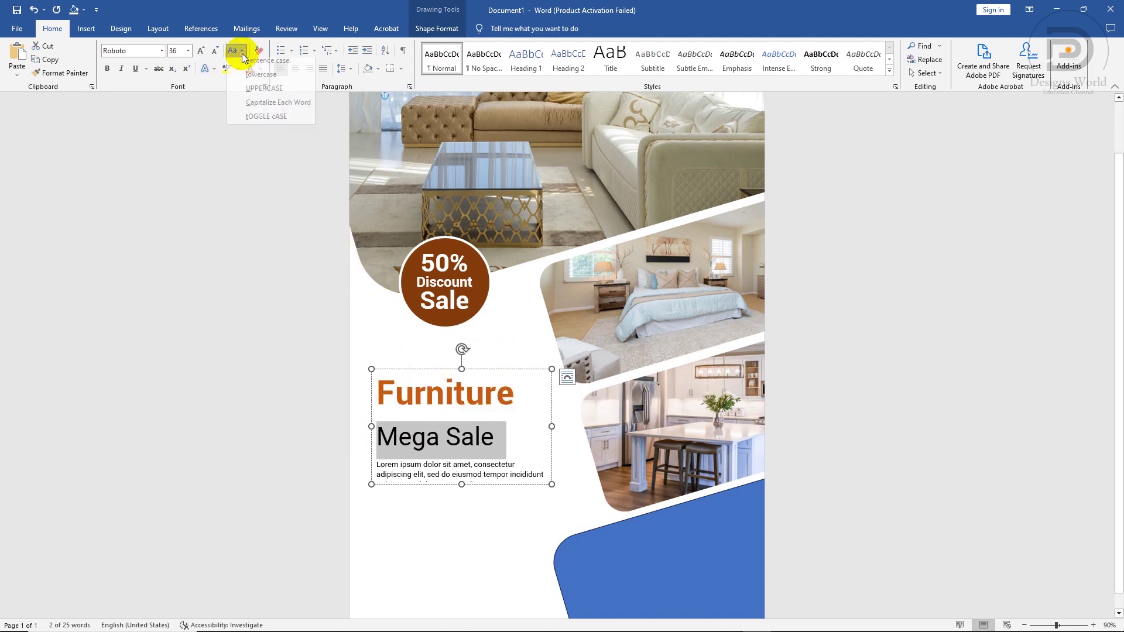
left_click(255, 89)
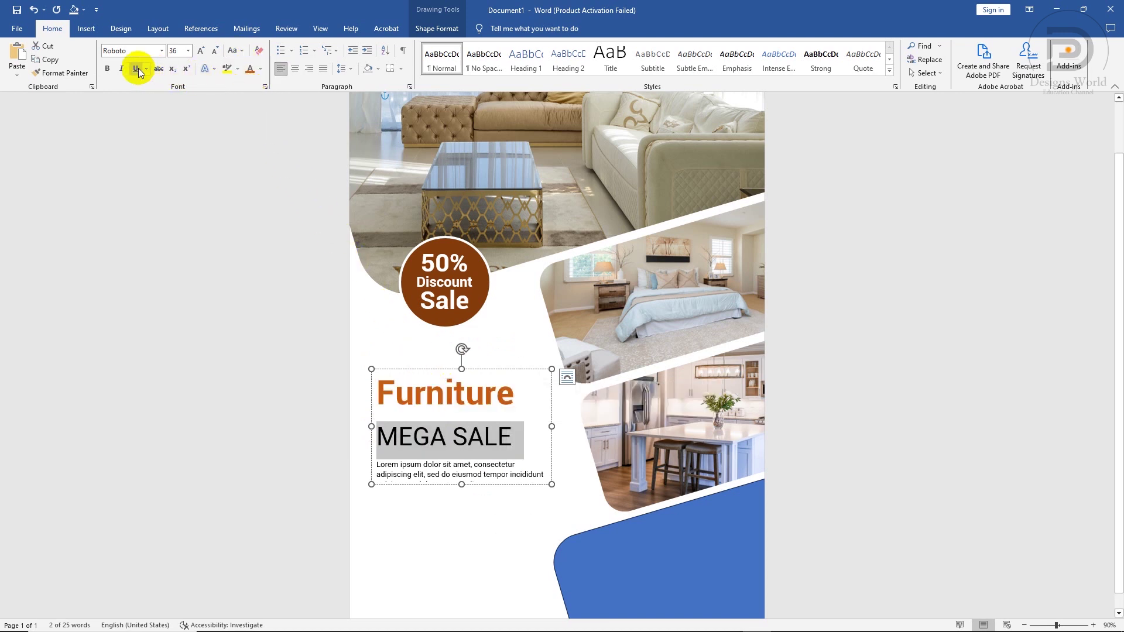
left_click(108, 69)
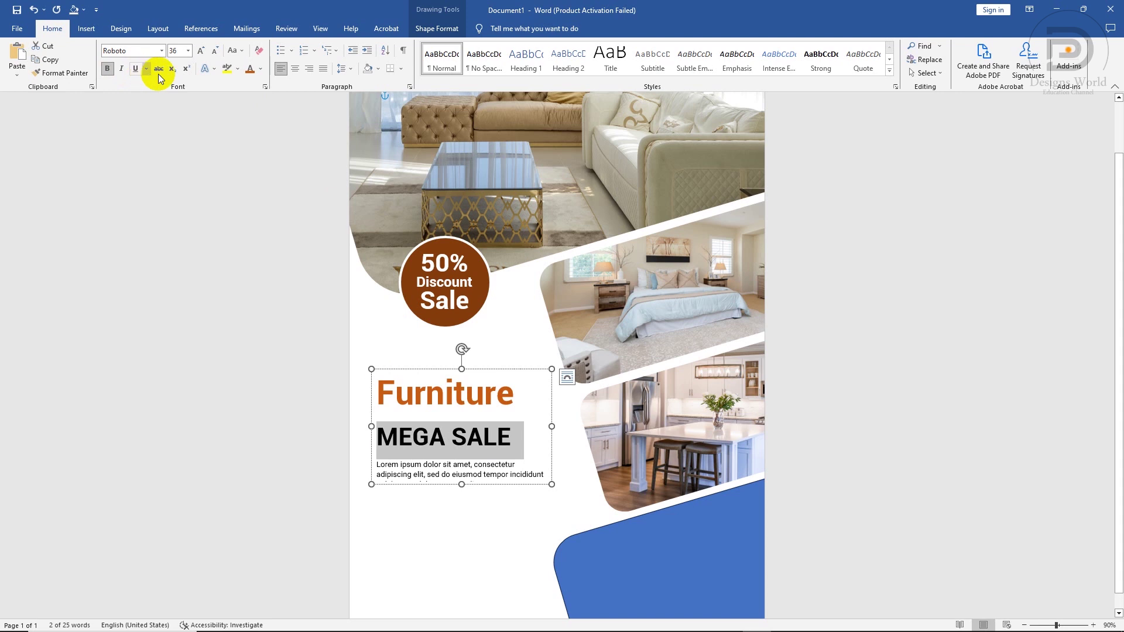
left_click(259, 70)
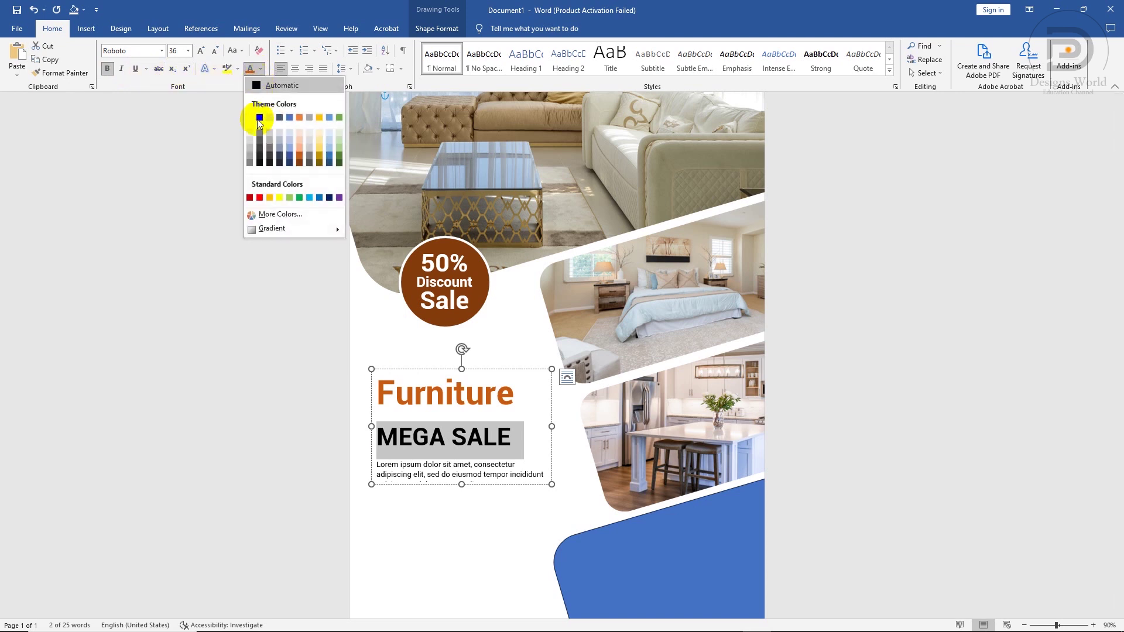
left_click(251, 160)
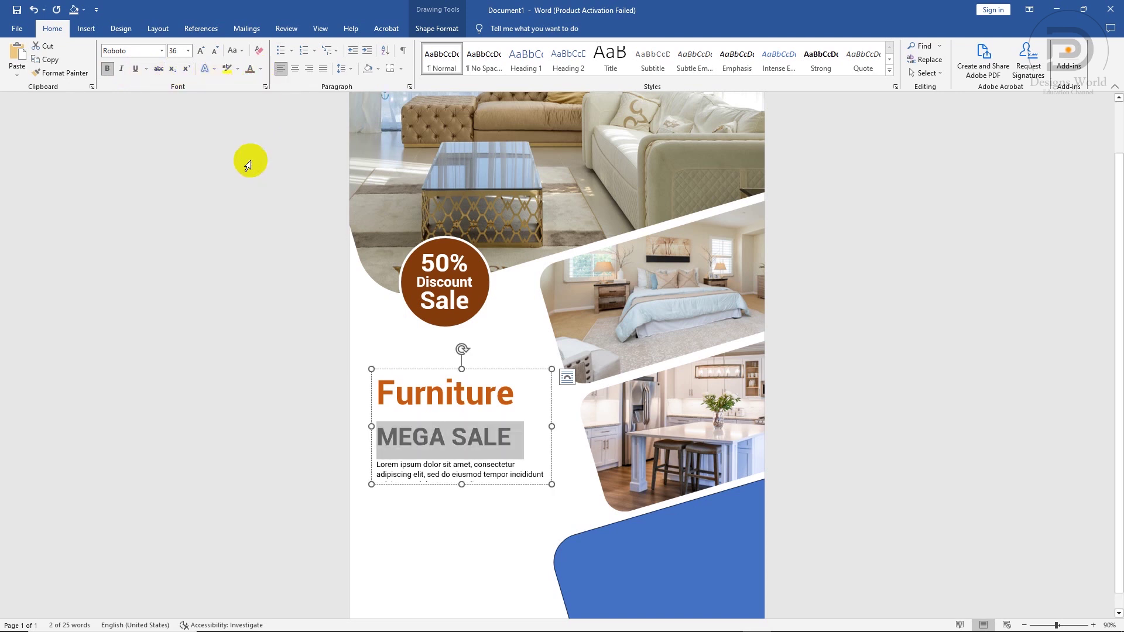
left_click_drag(501, 443, 373, 397)
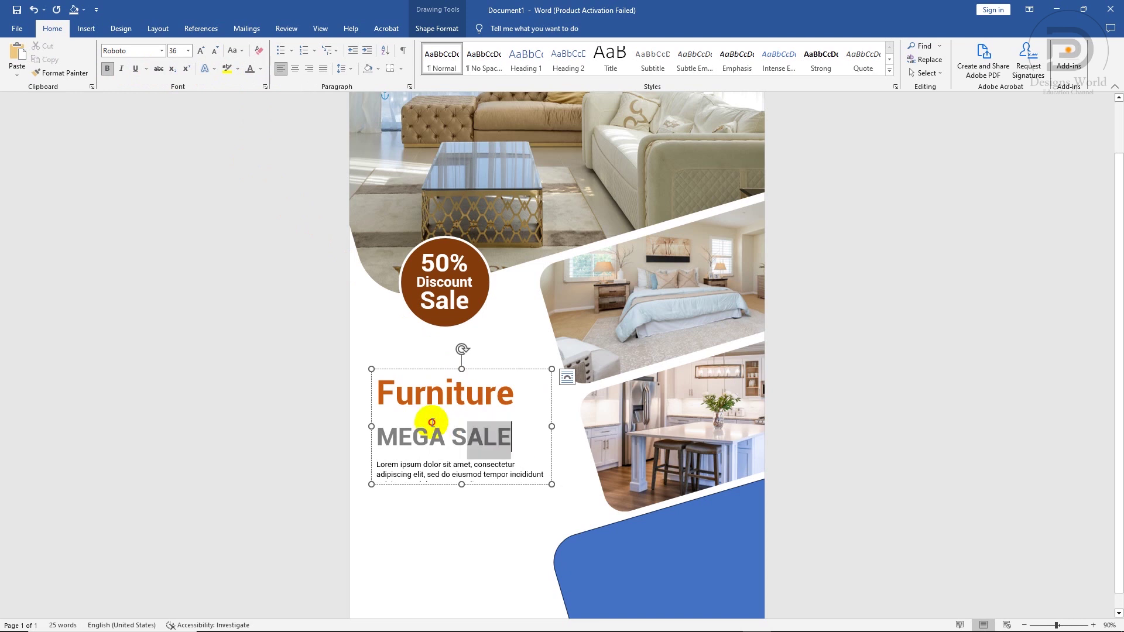
Step: Remove space after the heading lines and tighten their line spacing to multiple 0.8
left_click(342, 69)
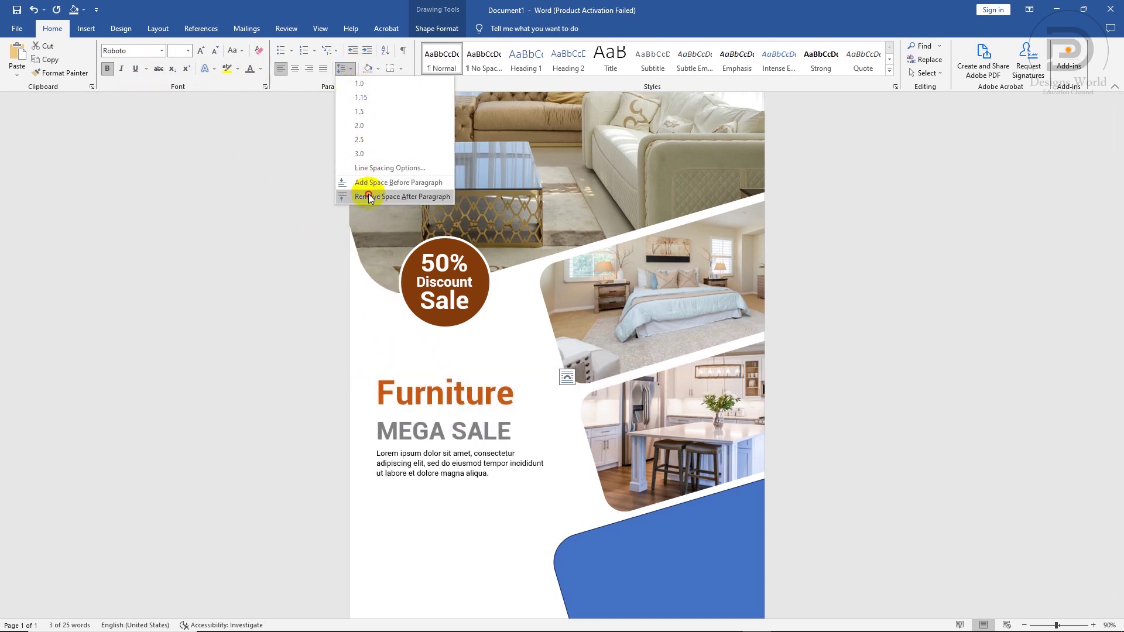
left_click(367, 195)
left_click(351, 69)
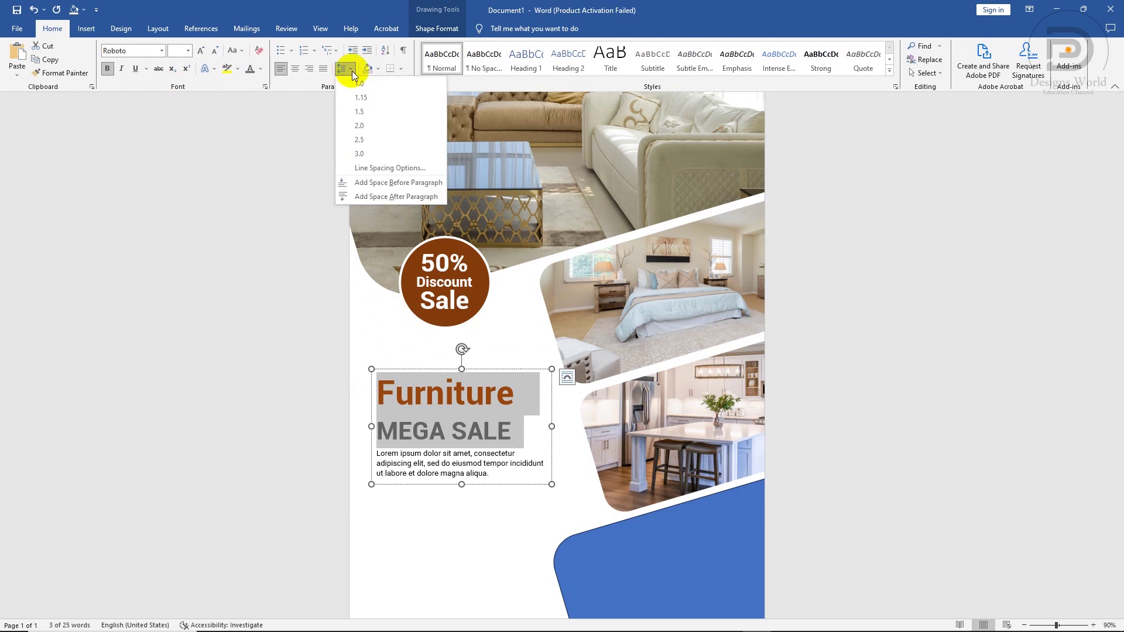
left_click(370, 168)
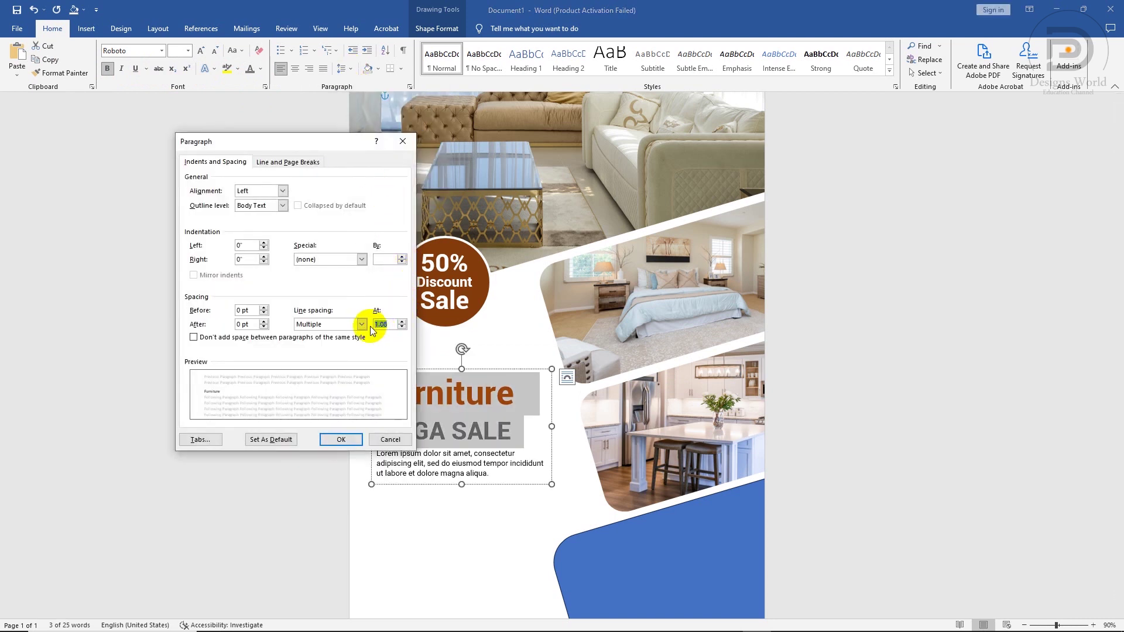
left_click(350, 437)
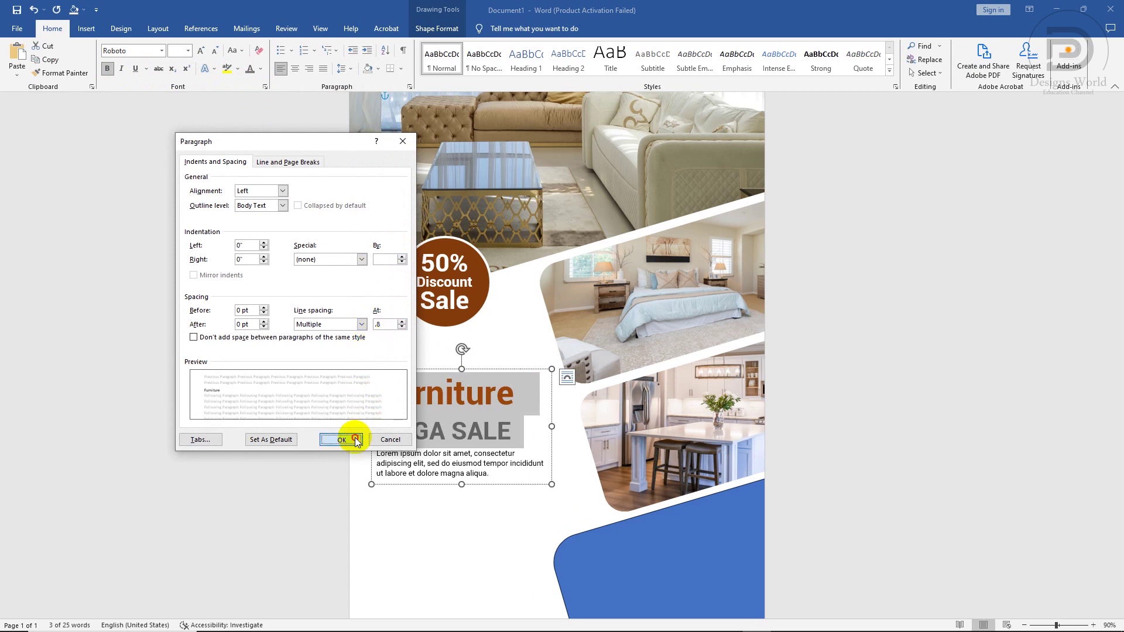
left_click(491, 434)
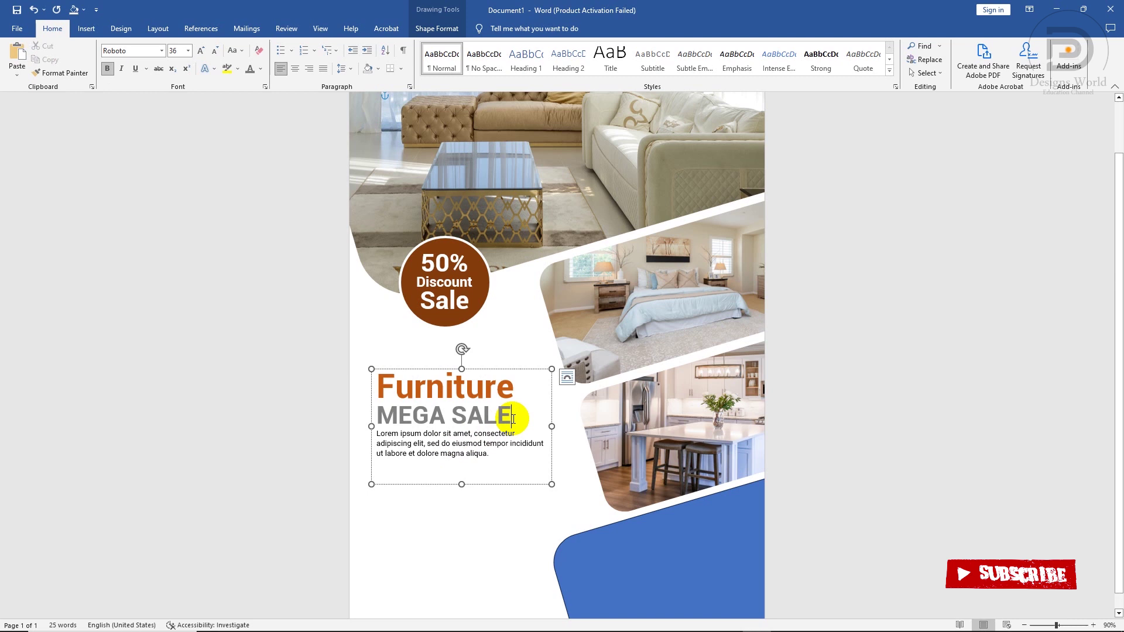
left_click(343, 70)
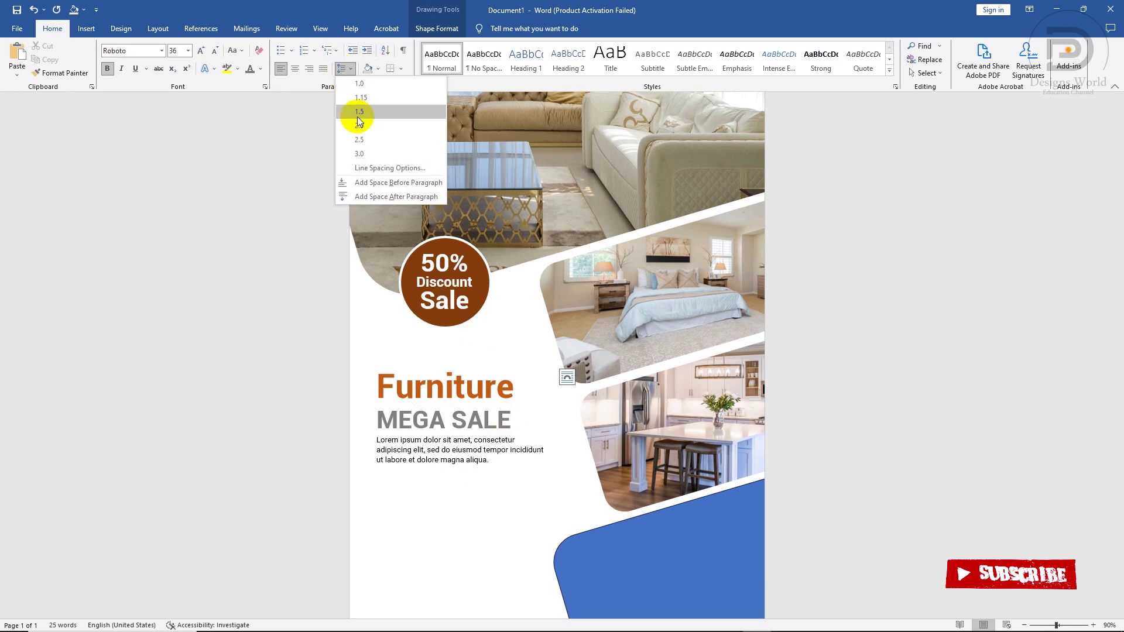
left_click(368, 195)
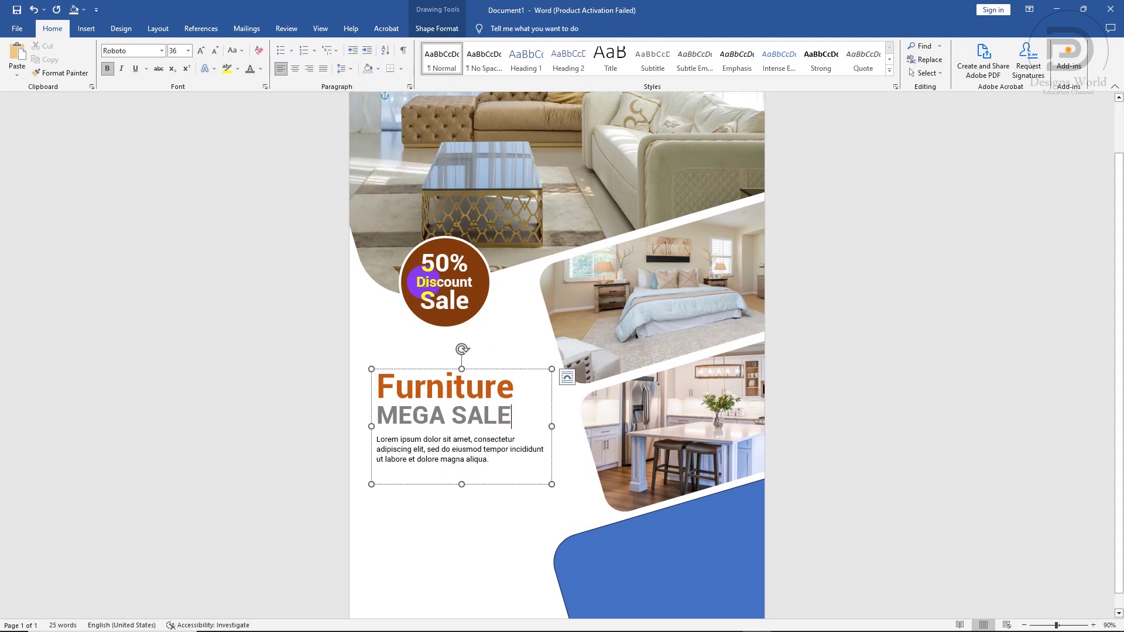
Step: Widen the Furniture text box and move it slightly up
left_click_drag(552, 484, 566, 484)
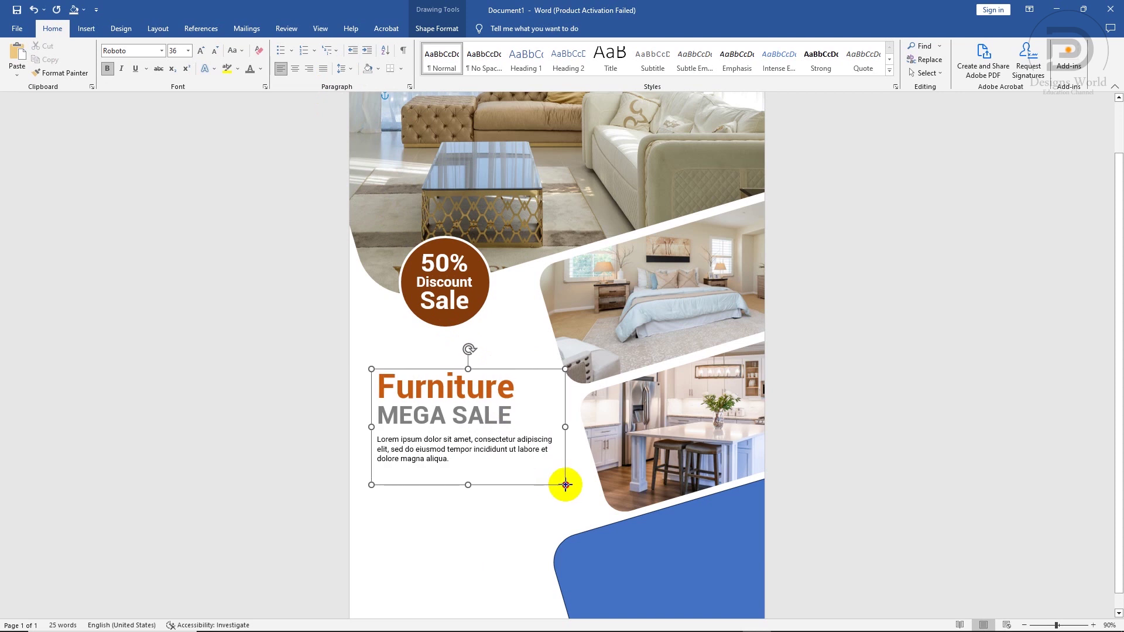
left_click(481, 368)
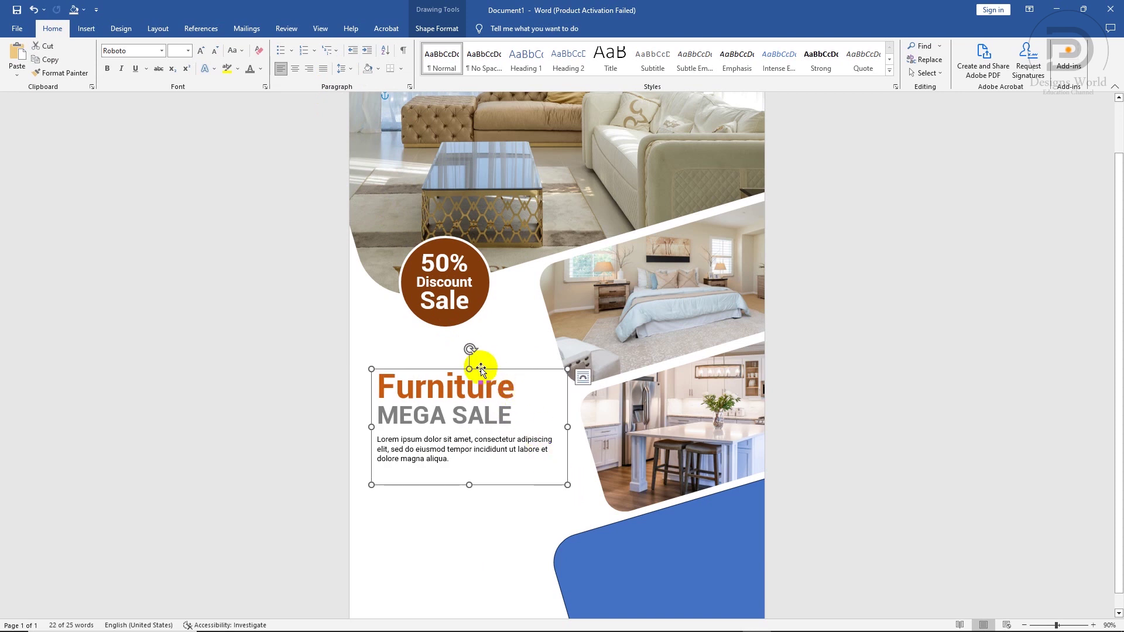
left_click_drag(481, 369, 480, 355)
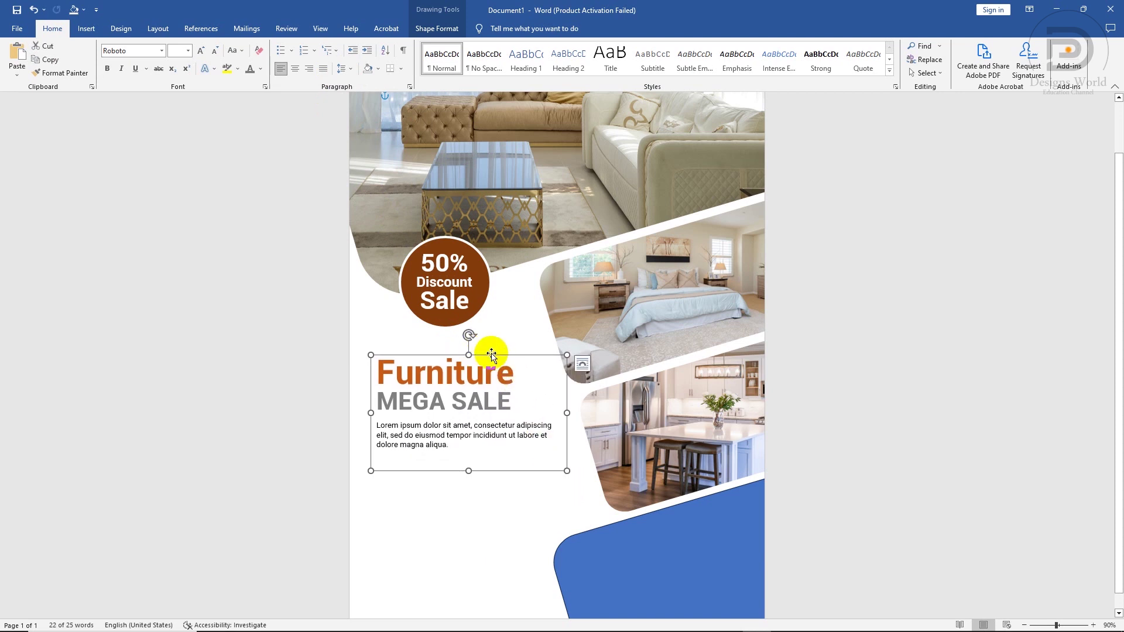
left_click(509, 509)
scroll(513, 508, "down", 1, "ctrl")
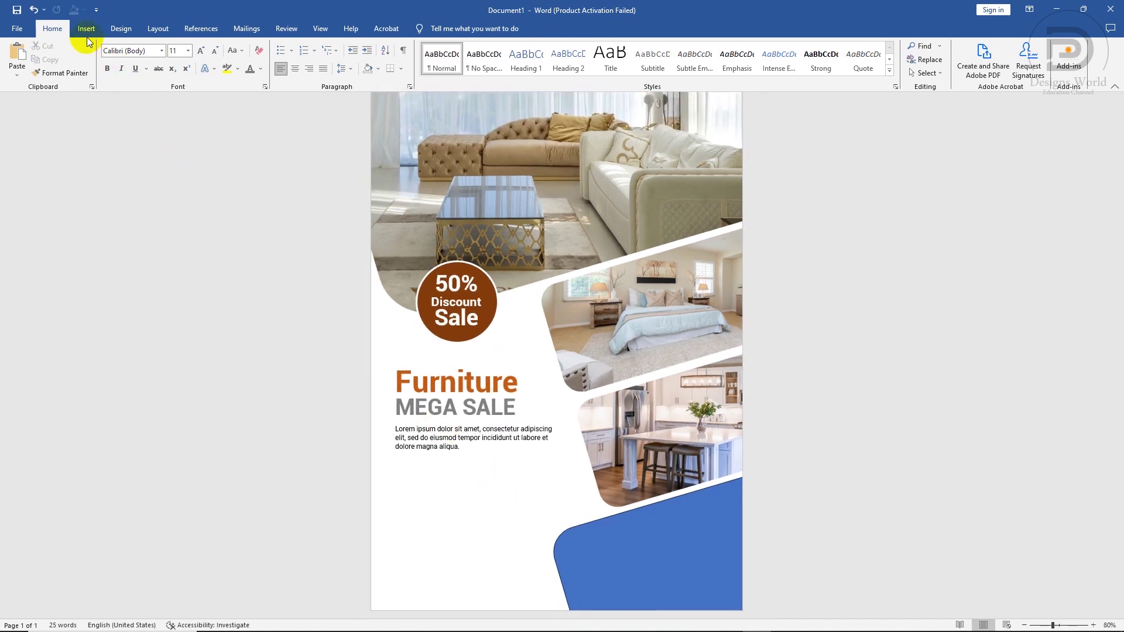
Step: Draw a new text box in the lower left and paste the heading and placeholder paragraphs
left_click(87, 36)
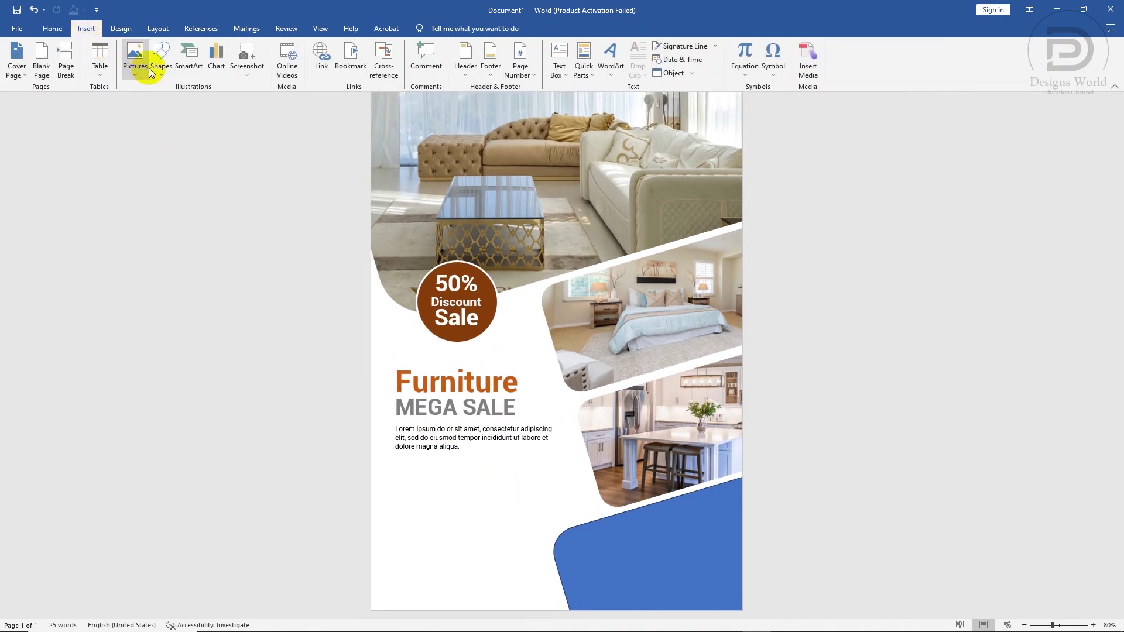
left_click(156, 69)
left_click(157, 100)
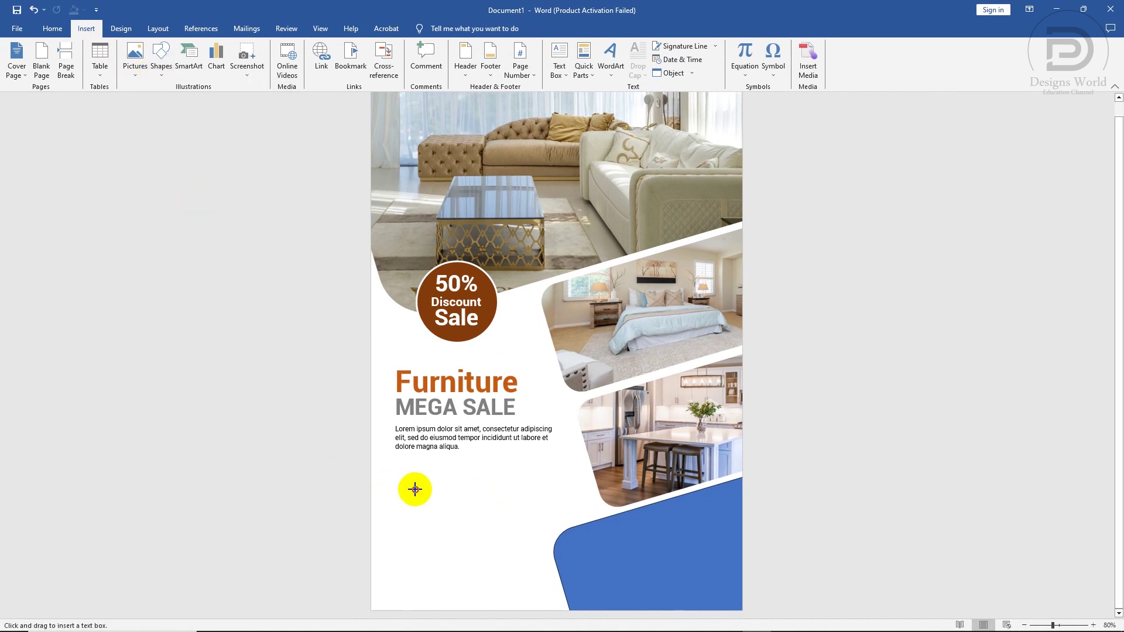
left_click_drag(415, 489, 526, 586)
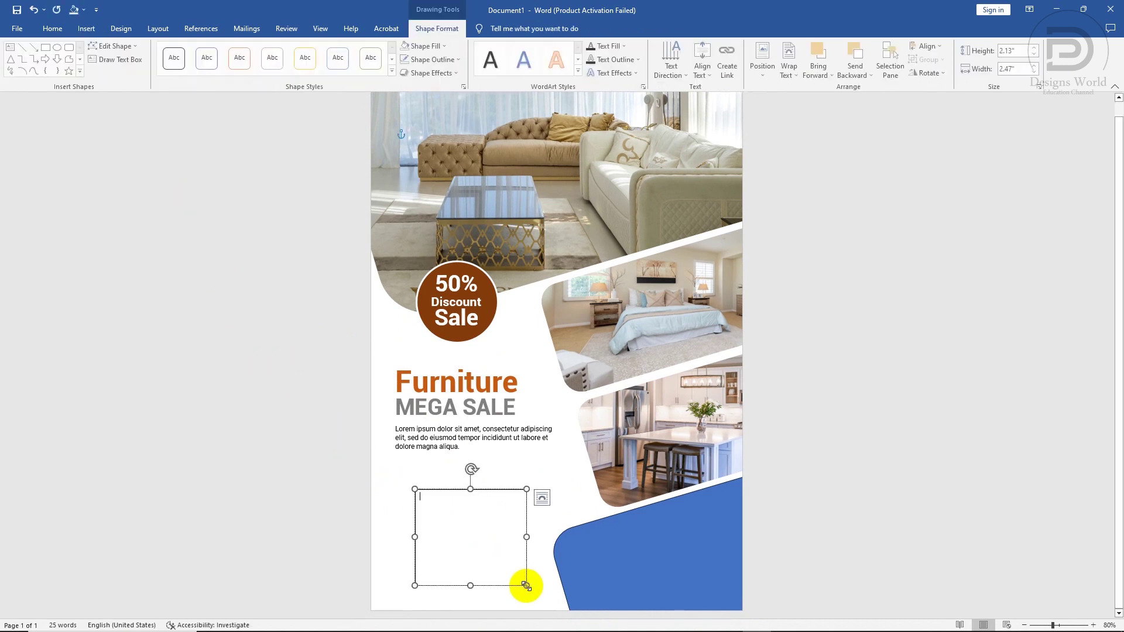
key("ctrl+v")
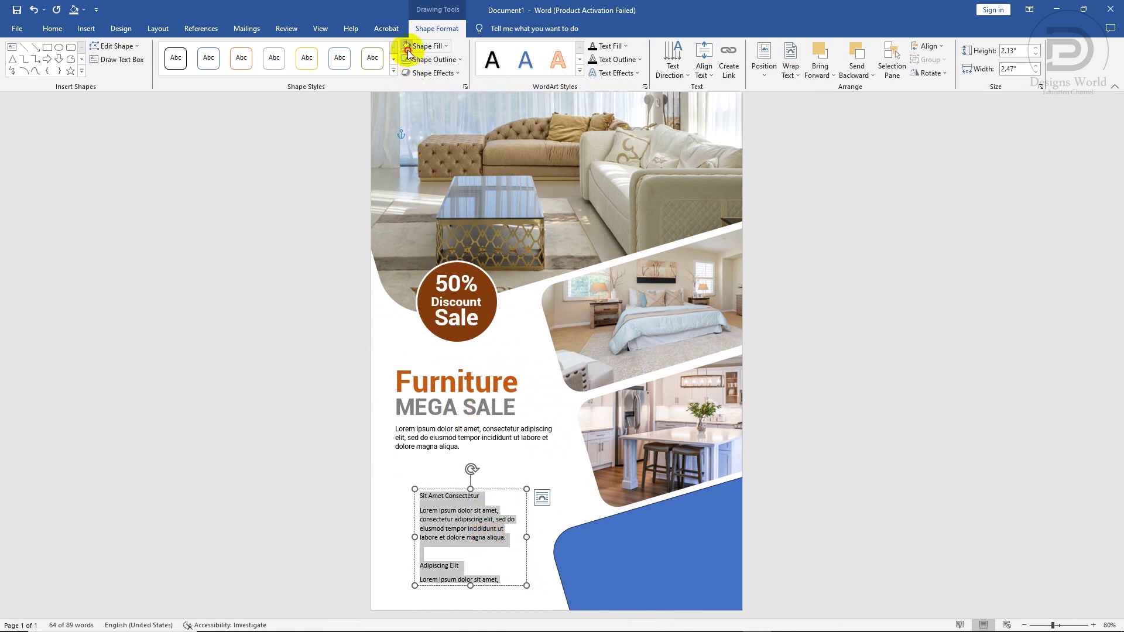
Step: Set the new text to Roboto, single line spacing, with no space after paragraphs
left_click(52, 28)
left_click(118, 51)
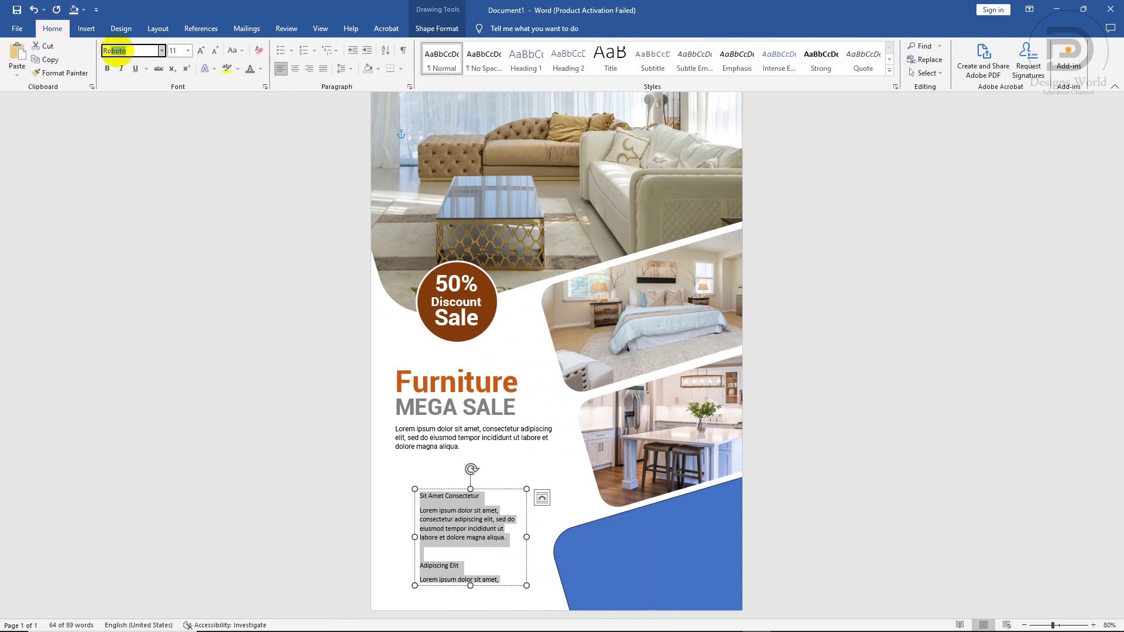
key("Return")
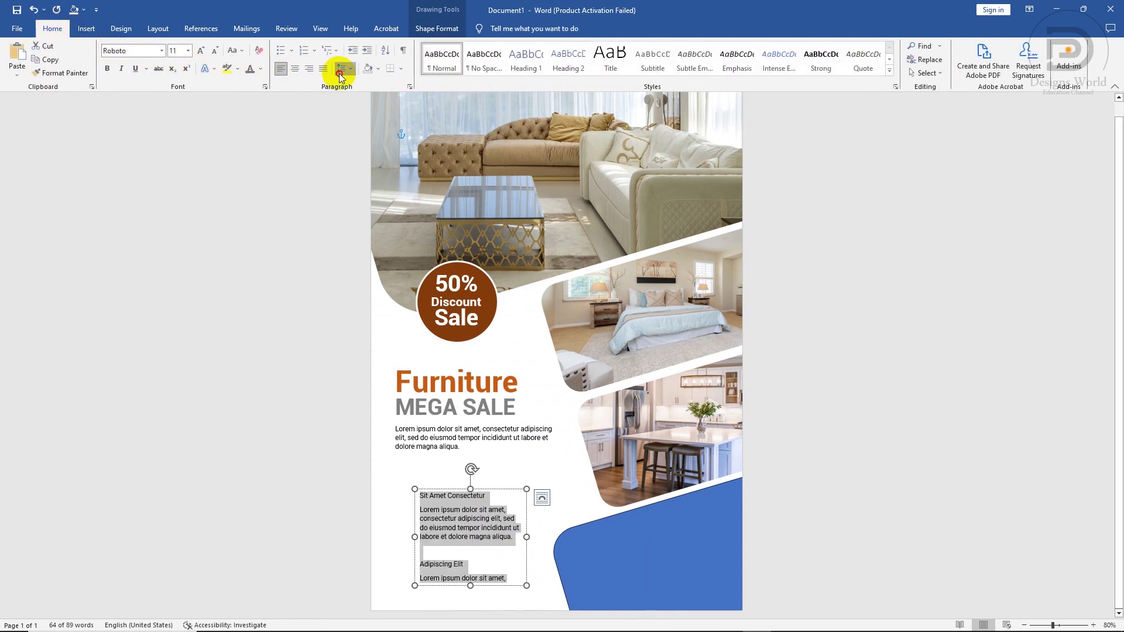
left_click(339, 73)
left_click(349, 82)
left_click(345, 71)
left_click(365, 198)
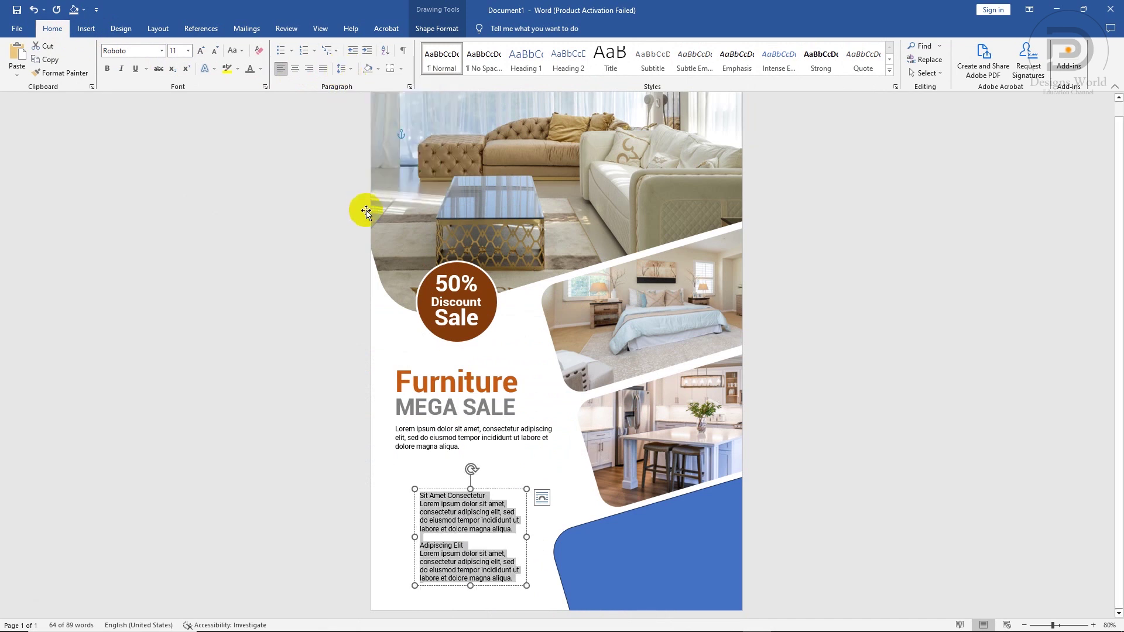
Step: Widen the feature text box so its lines run longer
left_click(448, 513)
scroll(483, 509, "up", 2)
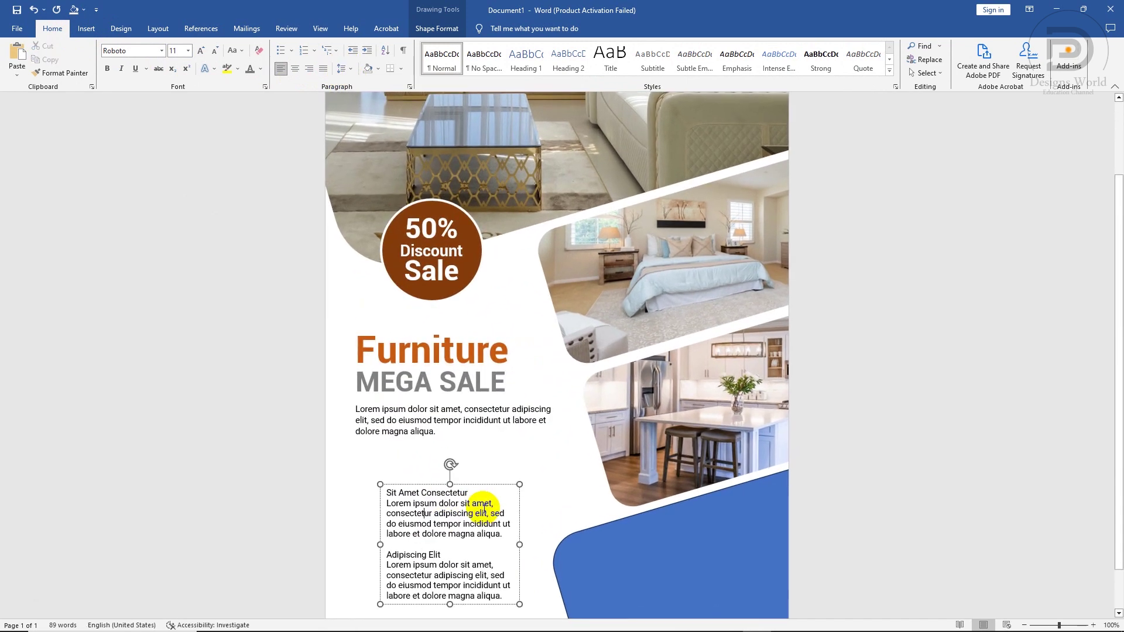
scroll(483, 508, "down", 1)
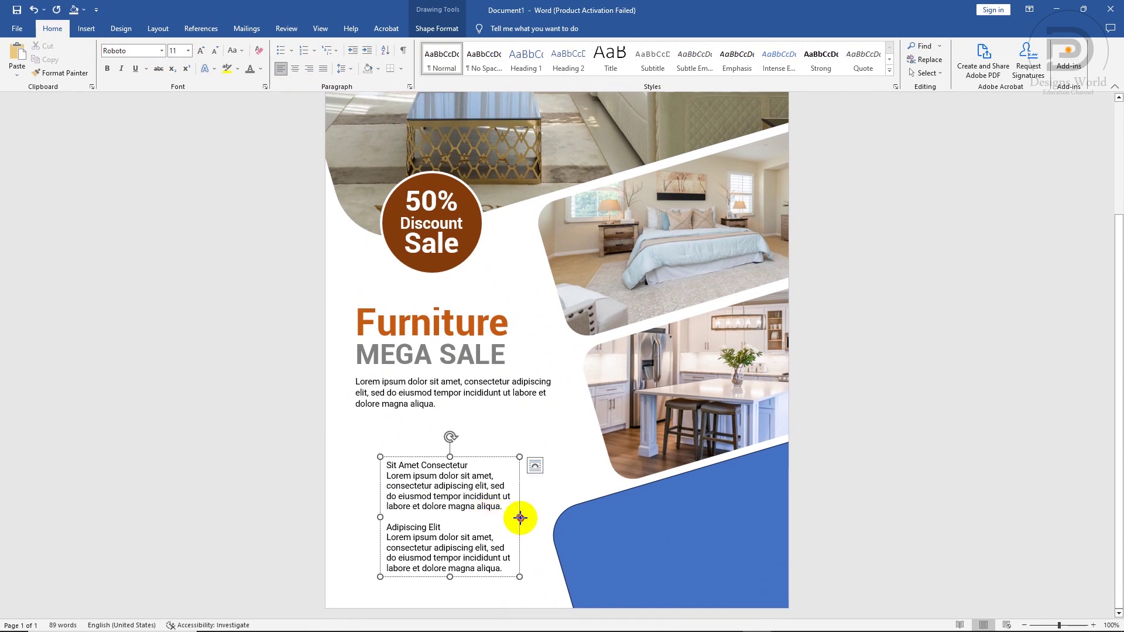
left_click_drag(520, 517, 547, 524)
Step: Make 'Sit Amet Consectetur' bold 14 pt grey and its paragraph 7 pt
left_click_drag(469, 465, 386, 465)
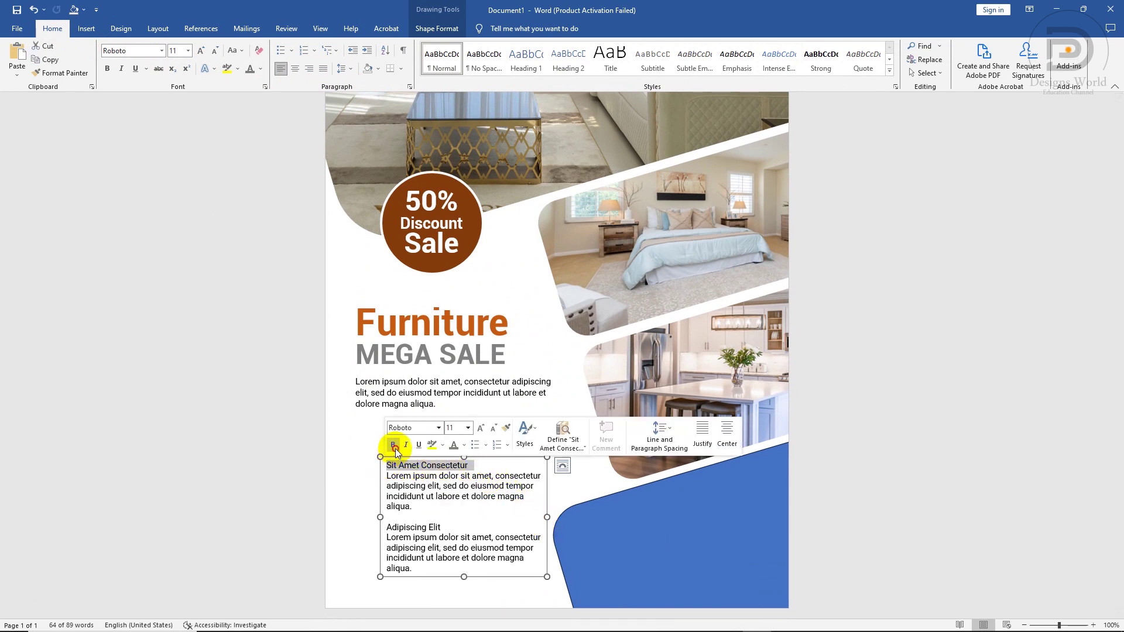
left_click(393, 445)
left_click(449, 428)
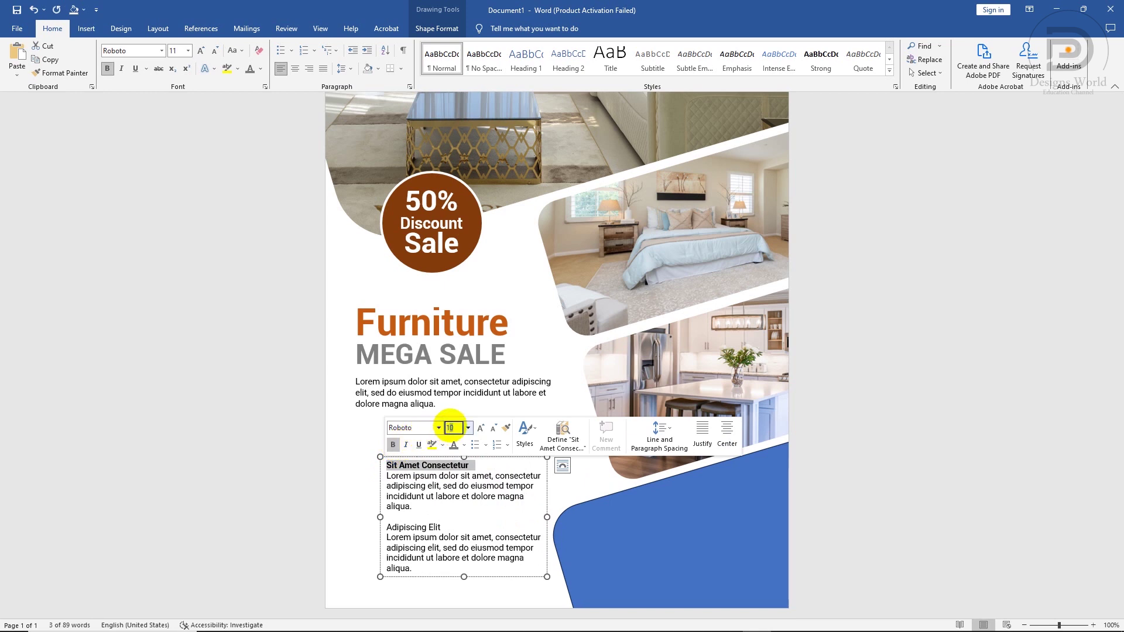
key("Return")
left_click(453, 445)
left_click(459, 491)
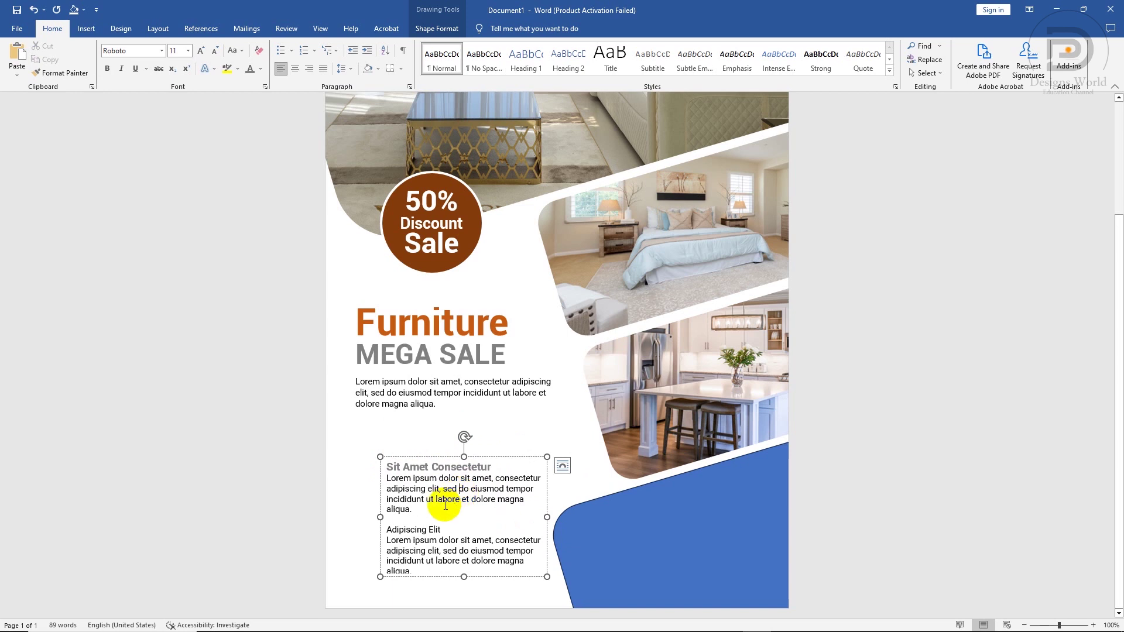
left_click_drag(421, 509, 408, 484)
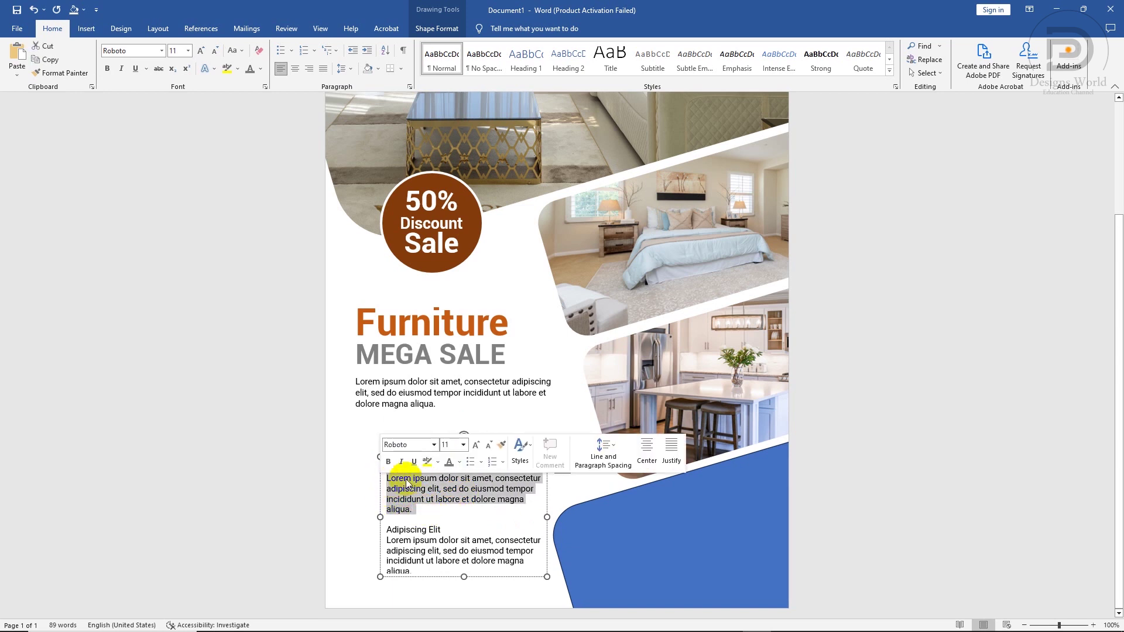
left_click(446, 446)
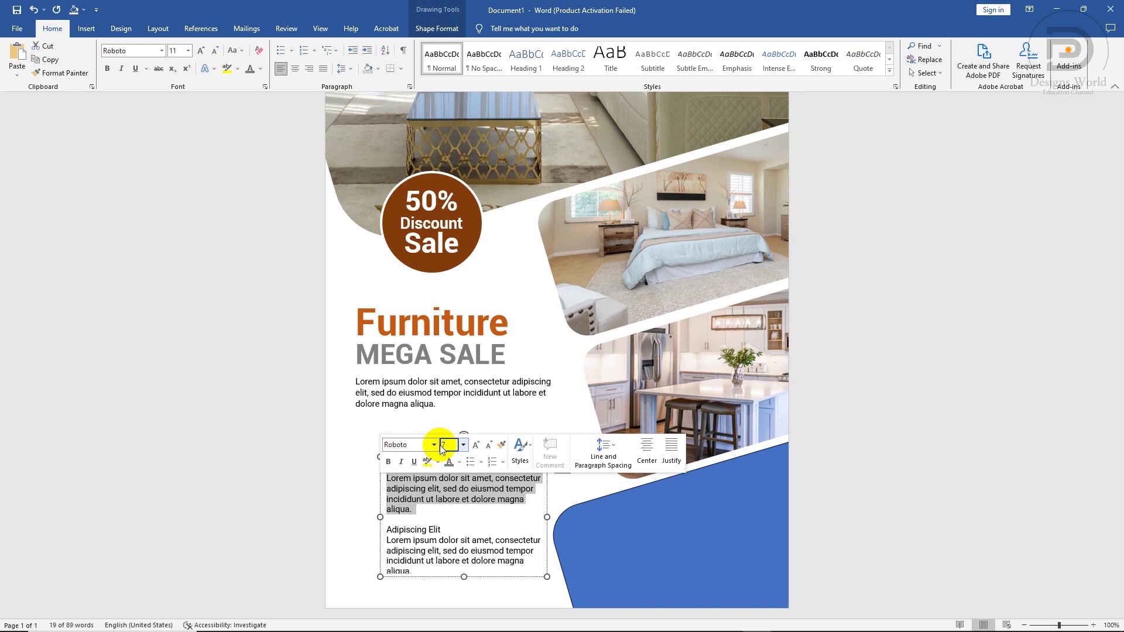
key("Return")
left_click(449, 492)
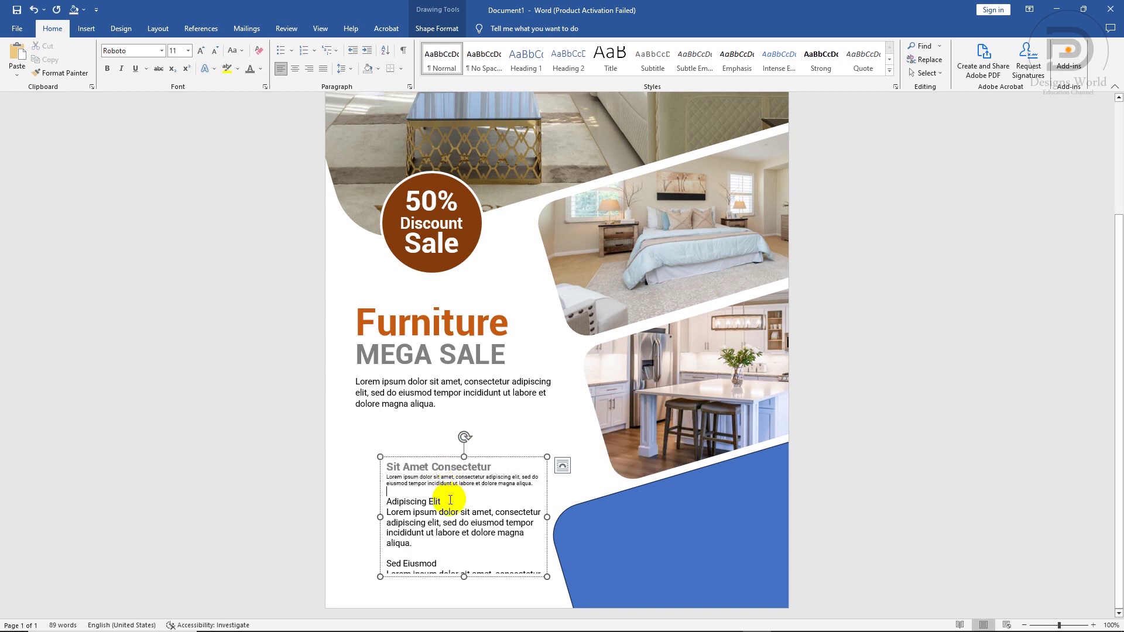
Step: Make 'Adipiscing Elit' bold 14 pt grey and its paragraph 7 pt
left_click_drag(450, 501, 389, 503)
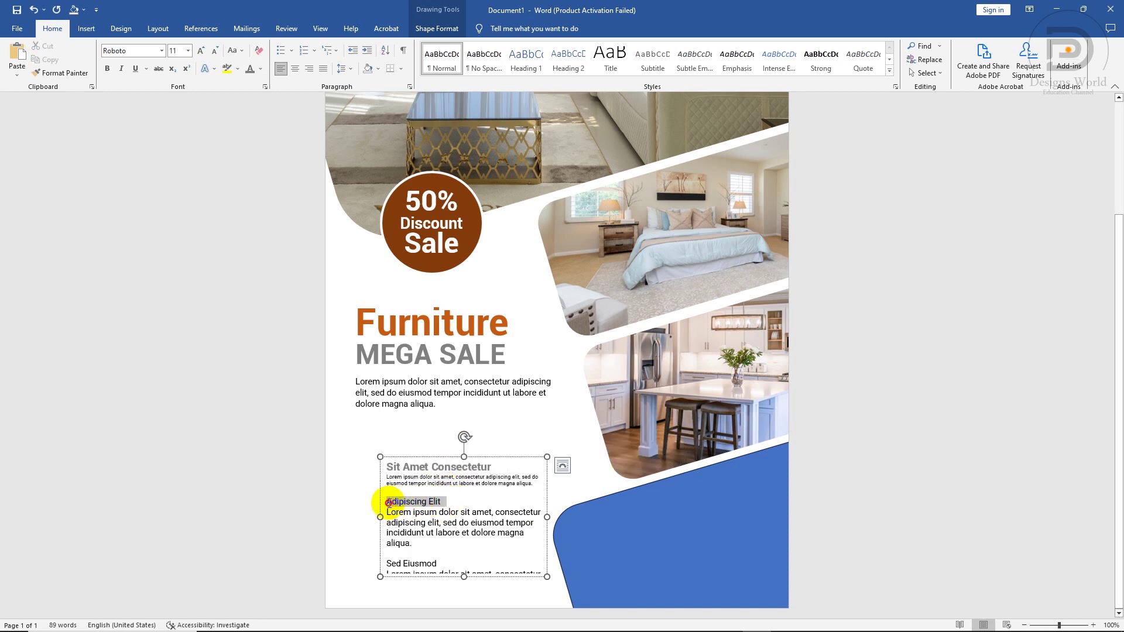
left_click(395, 483)
type("10")
key("Return")
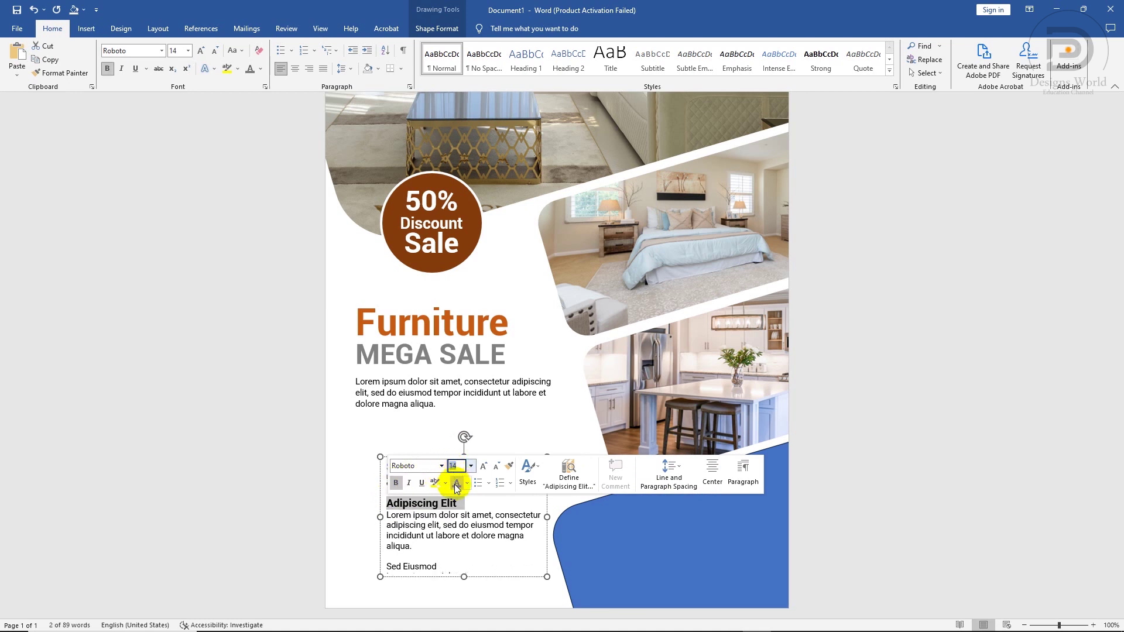
left_click(457, 485)
left_click_drag(415, 547, 377, 515)
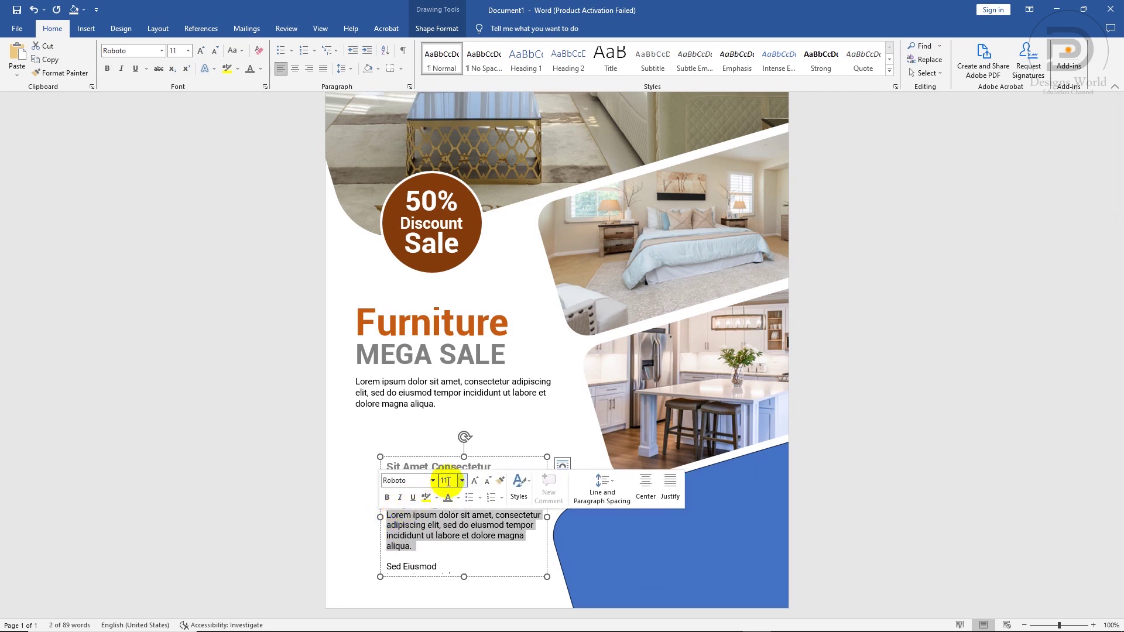
type("12")
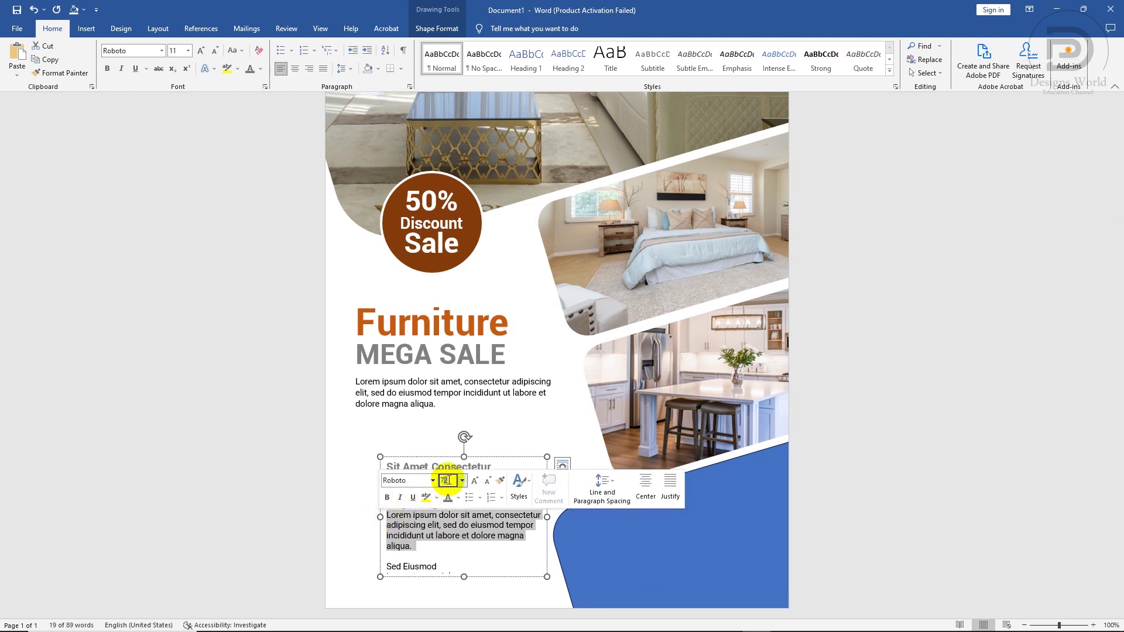
type("7")
key("Return")
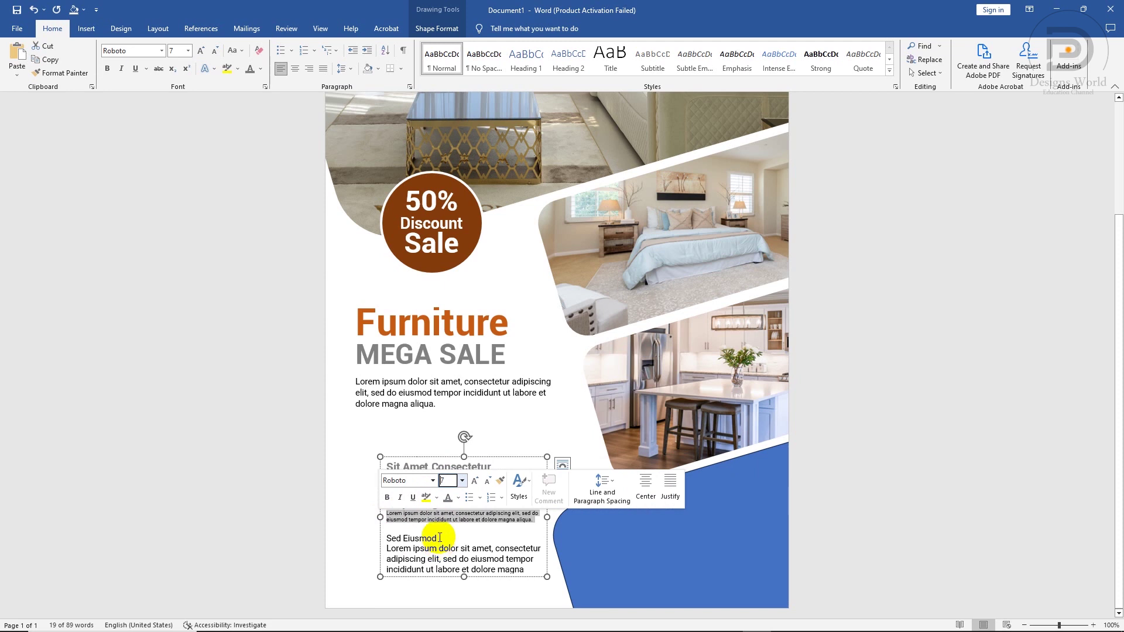
Step: Make 'Sed Eiusmod' bold 14 pt grey and the last paragraph 7 pt
left_click_drag(440, 538, 397, 535)
left_click(392, 515)
type("14")
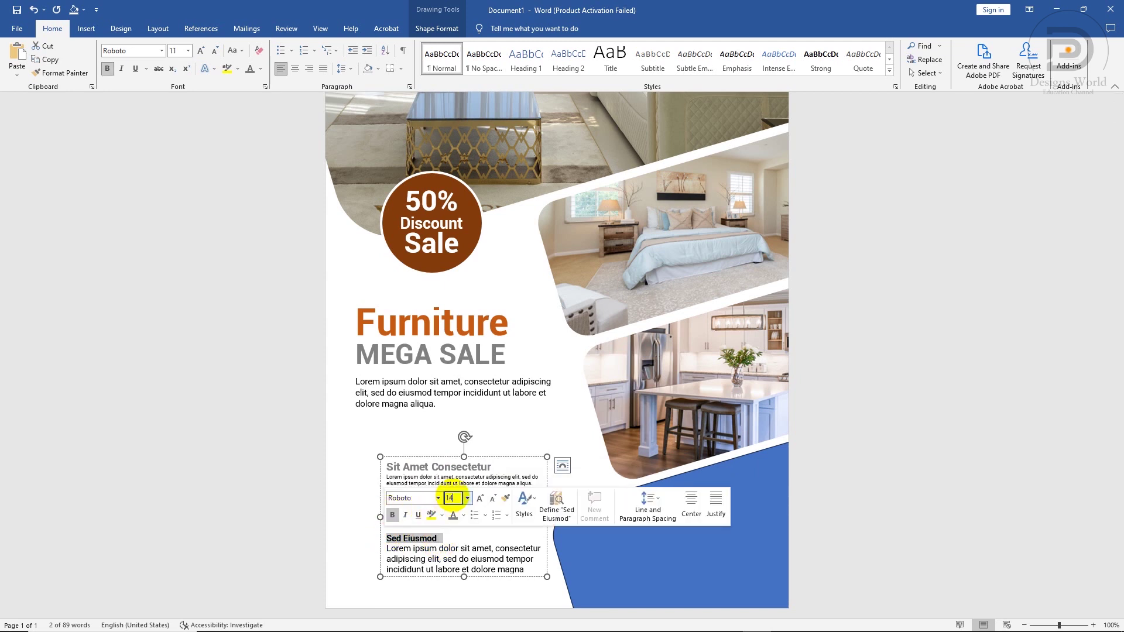
key("Return")
left_click(452, 517)
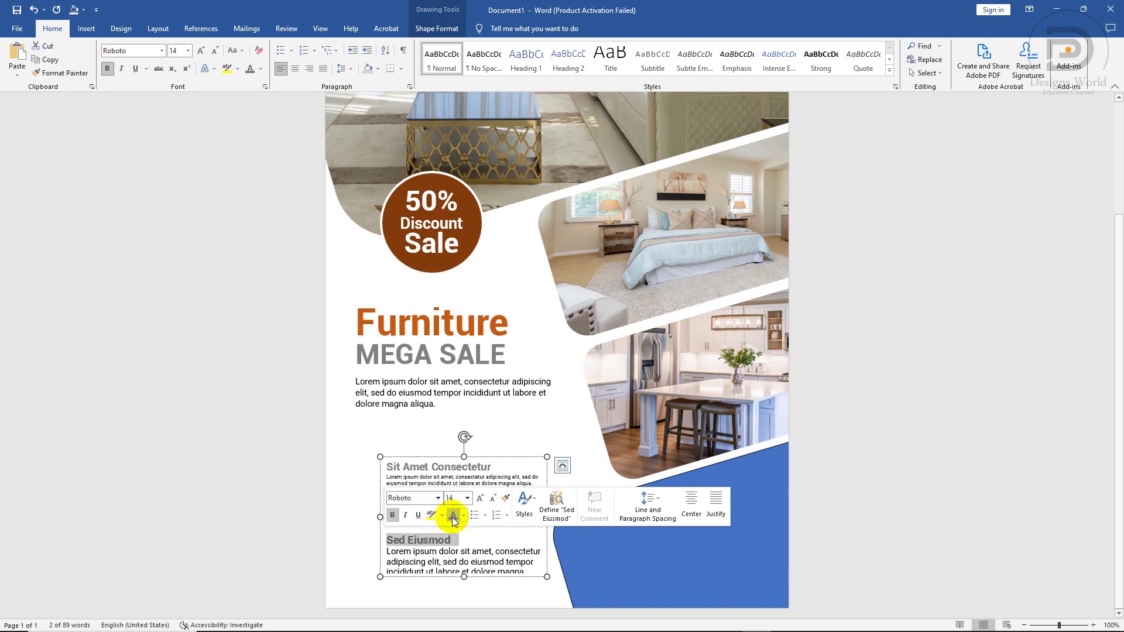
mouse_move(464, 577)
left_mouse_down()
mouse_move(465, 594)
mouse_move(384, 566)
mouse_move(377, 553)
left_mouse_up()
type("7")
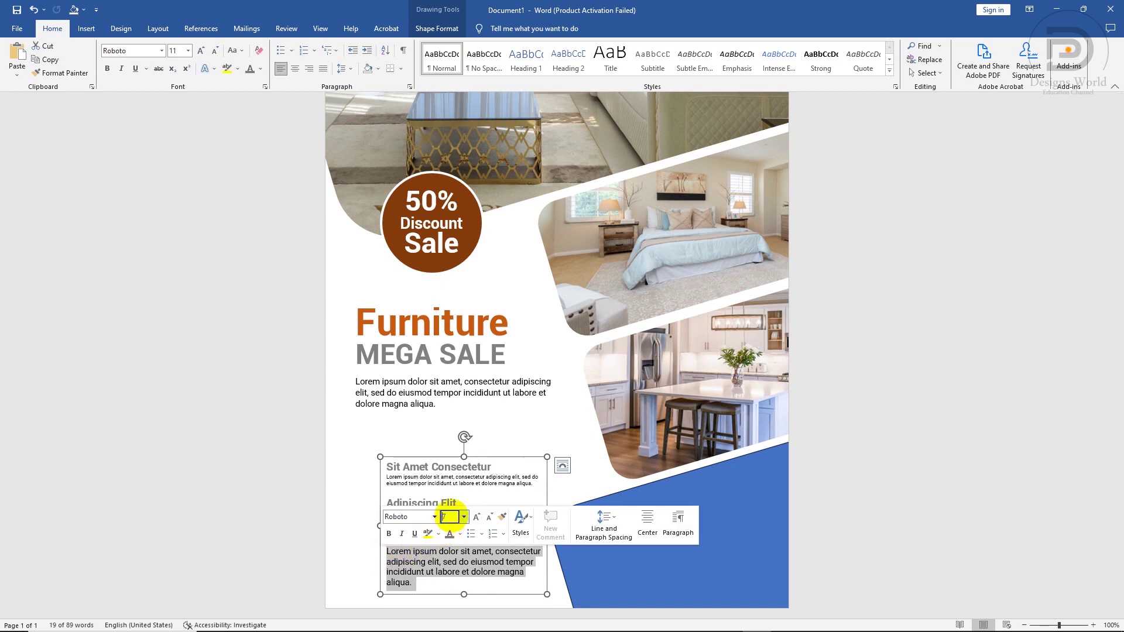
key("Return")
Step: Narrow the feature text box and nudge it slightly up and left
left_click(465, 565)
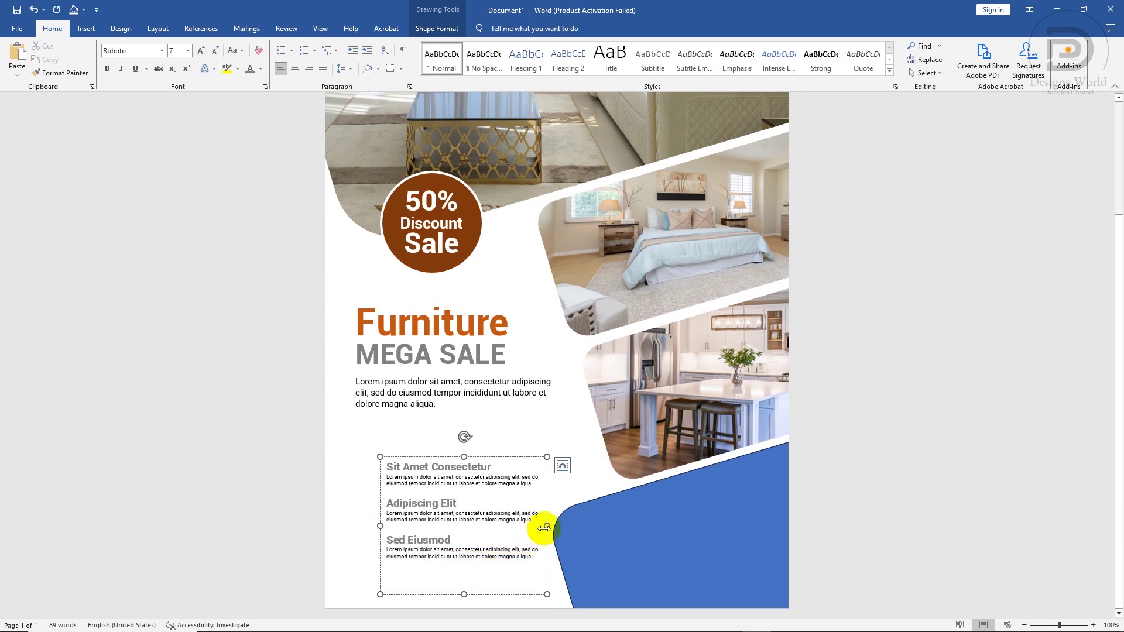
left_click_drag(545, 526, 513, 527)
left_click_drag(465, 460, 456, 449)
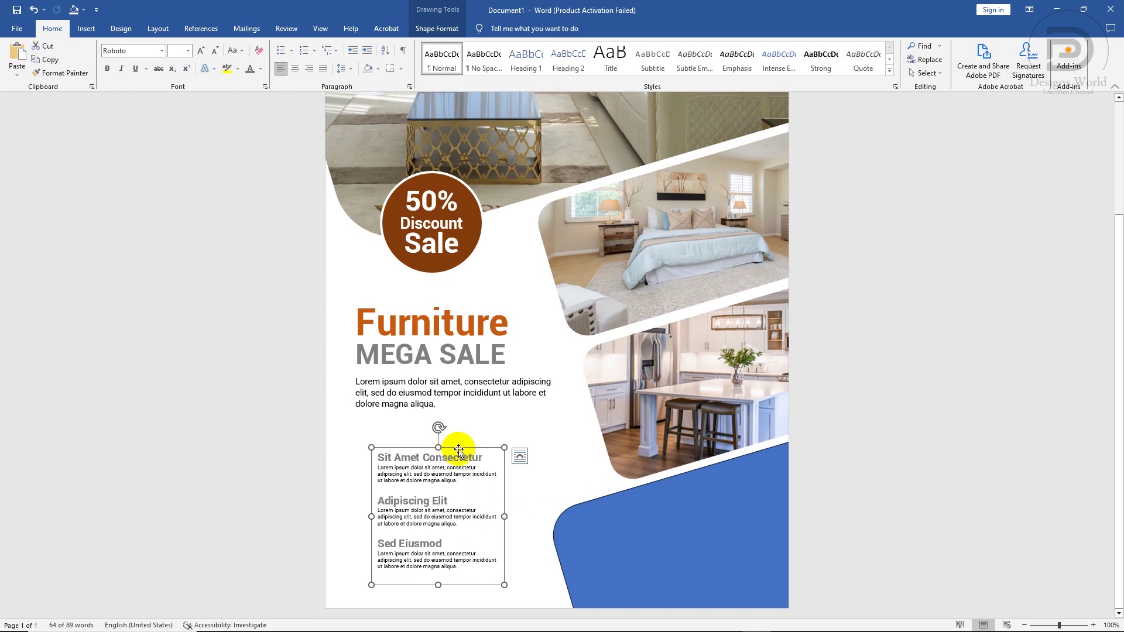
Step: Insert the shopping-bag icon from this computer and float it in front of text near the badge
left_click(86, 32)
left_click(132, 68)
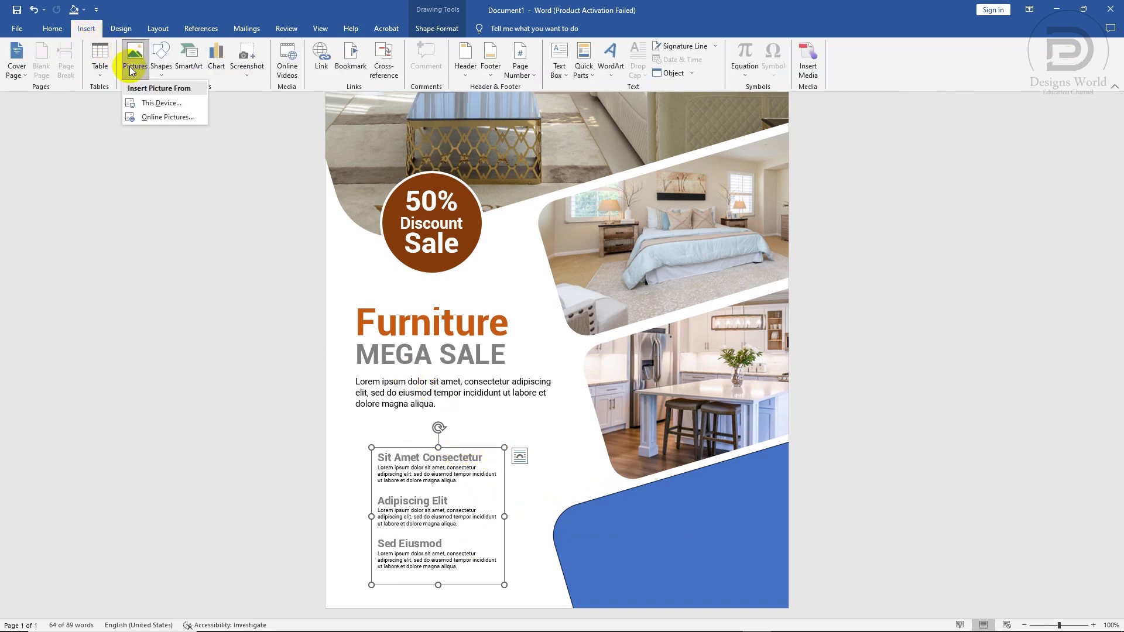
left_click(146, 103)
left_click(193, 102)
left_click(457, 297)
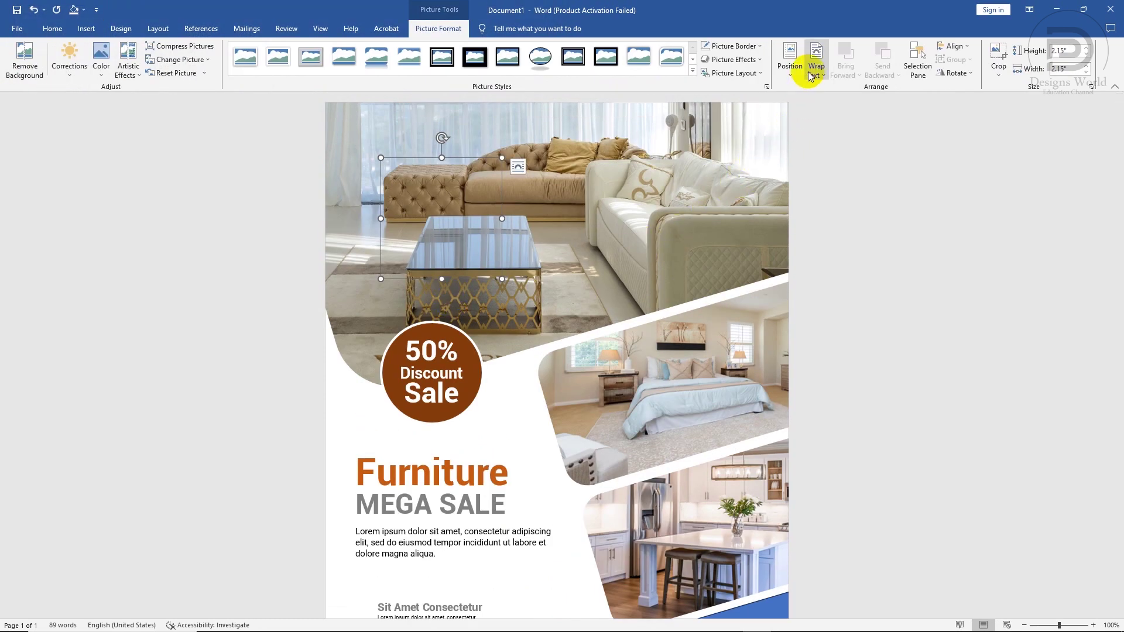
left_click(816, 65)
left_click(826, 174)
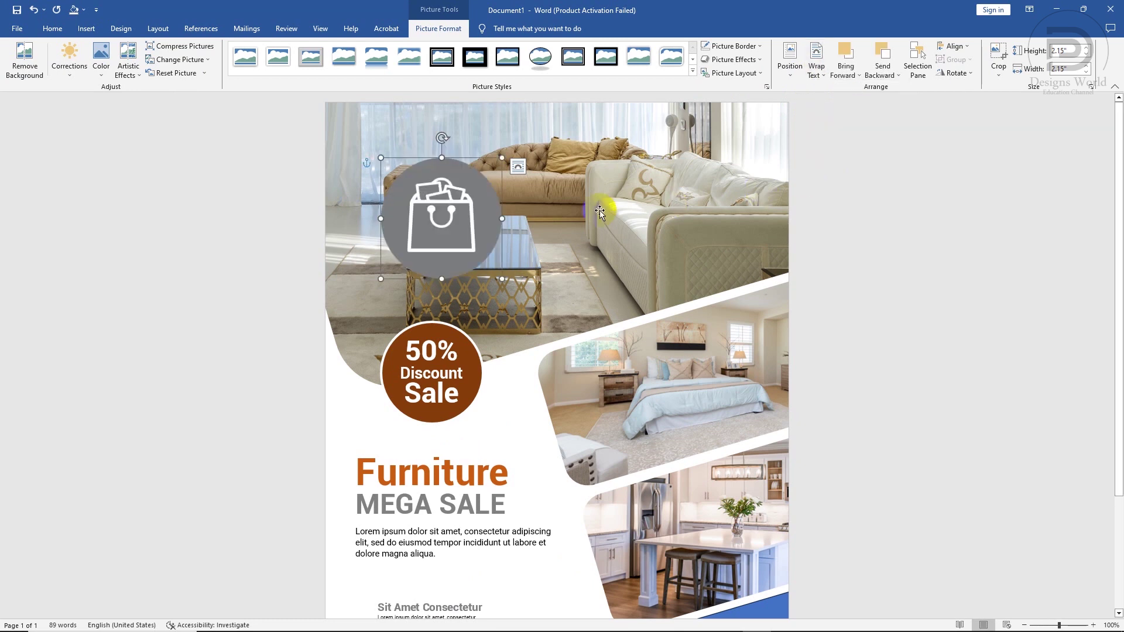
left_click_drag(476, 220, 492, 402)
scroll(496, 387, "down", 3)
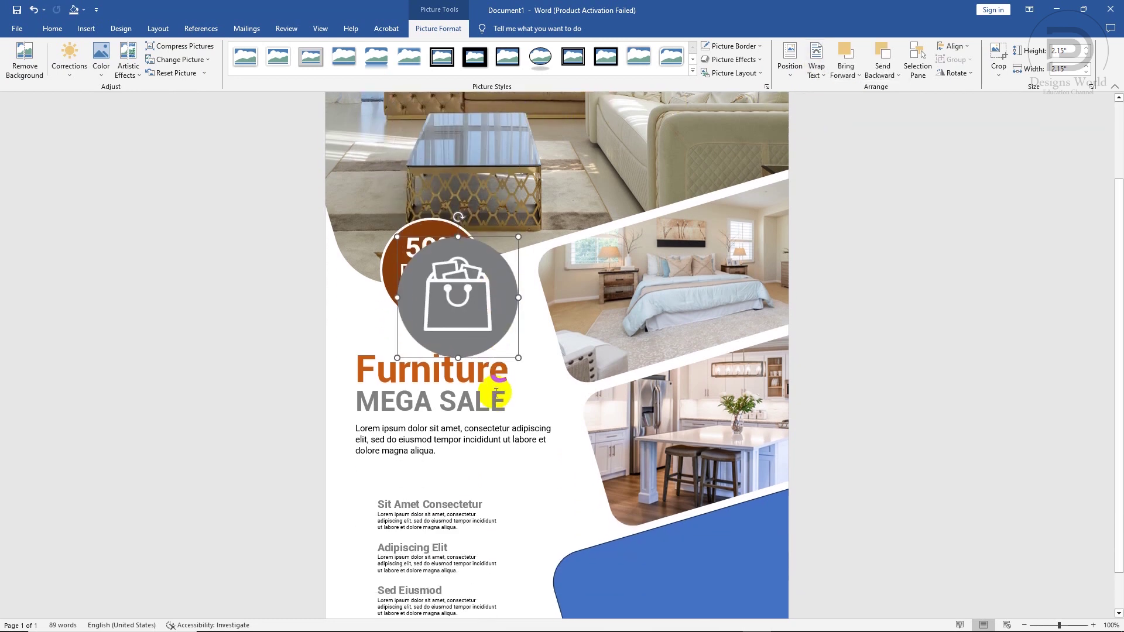
Step: Insert the money icon in front of text, moved onto the bedroom photo and shrunk
left_click(86, 28)
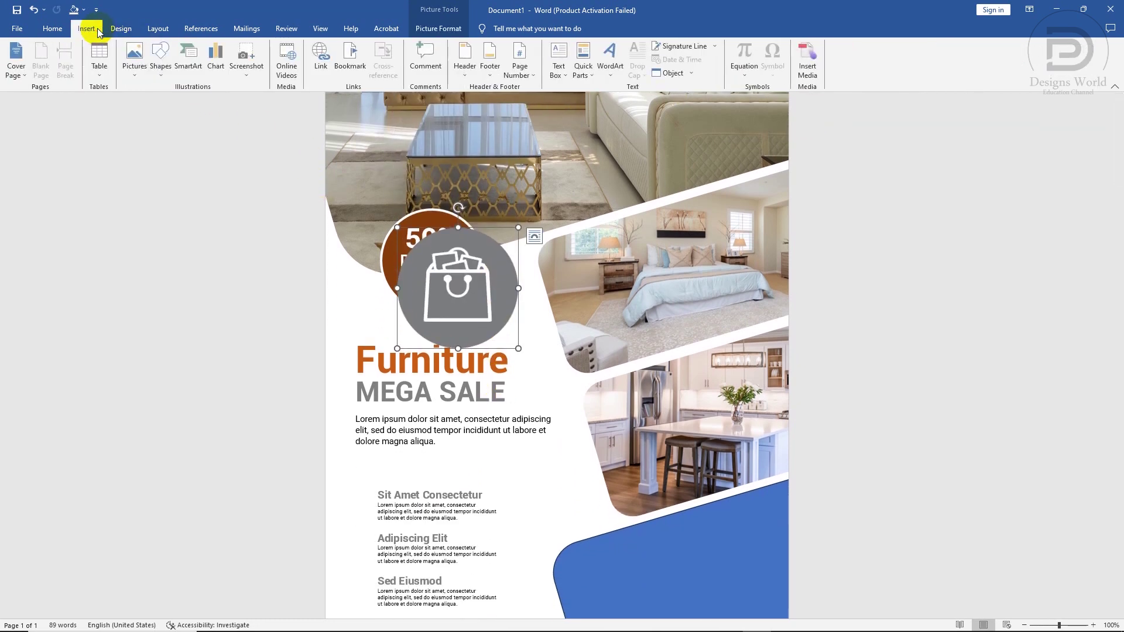
left_click(133, 64)
left_click(151, 102)
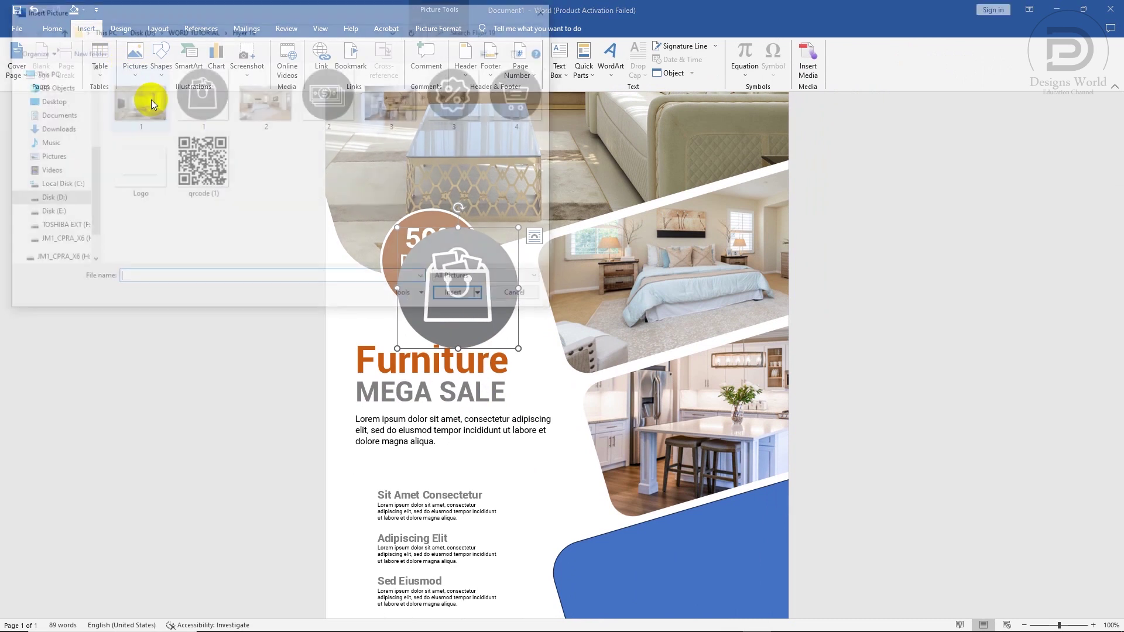
left_click(458, 296)
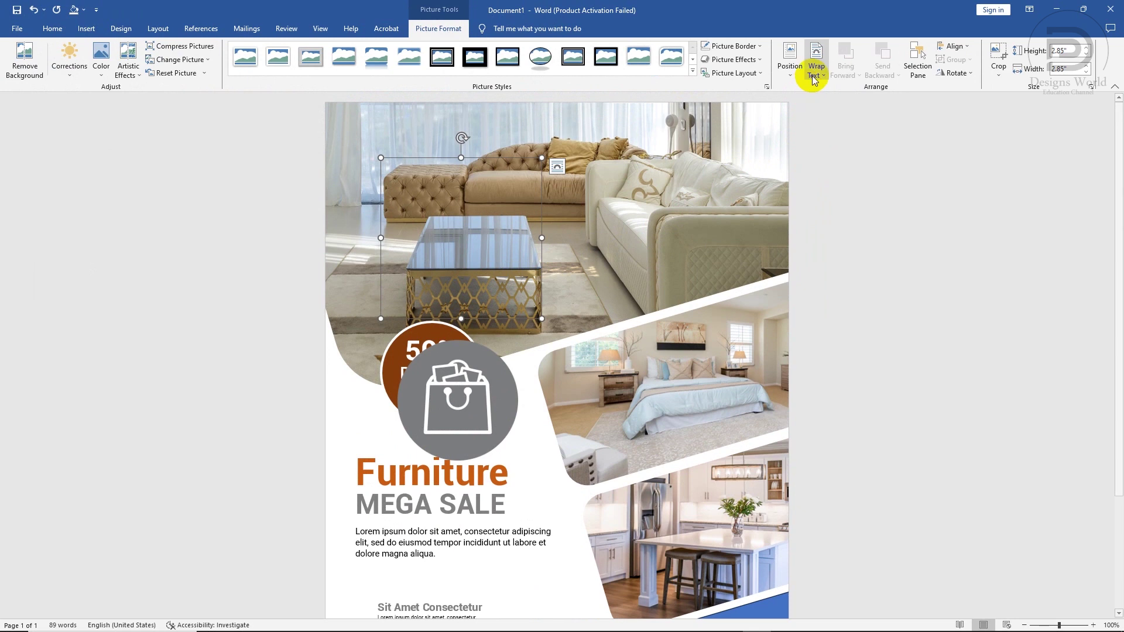
left_click(816, 65)
left_click(823, 173)
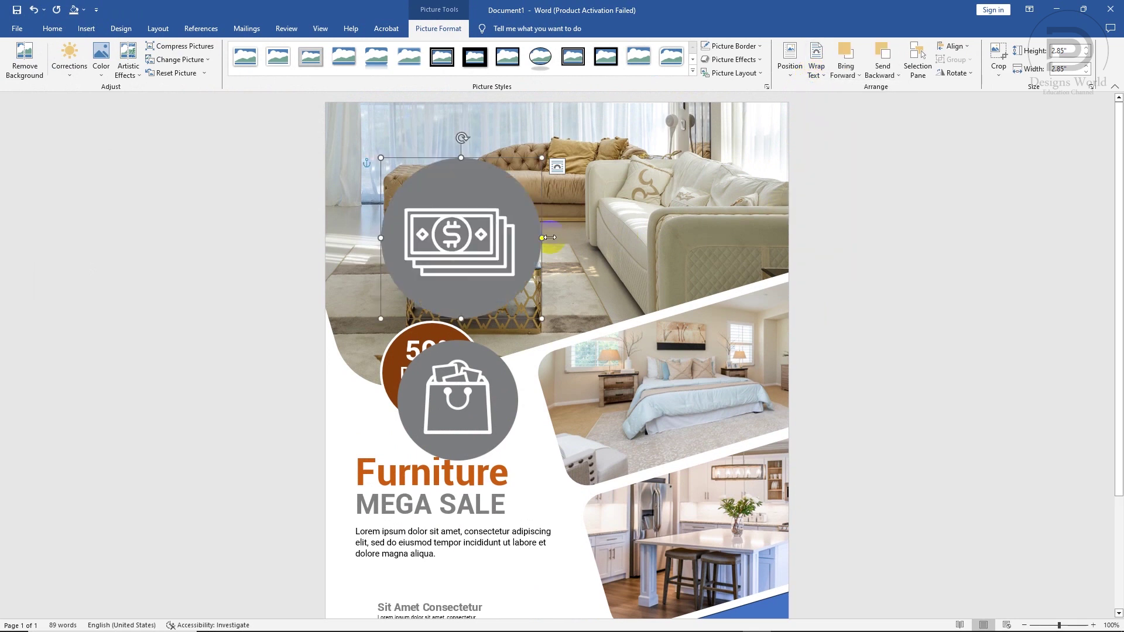
mouse_move(517, 239)
left_mouse_down()
mouse_move(659, 387)
mouse_move(702, 402)
left_mouse_up()
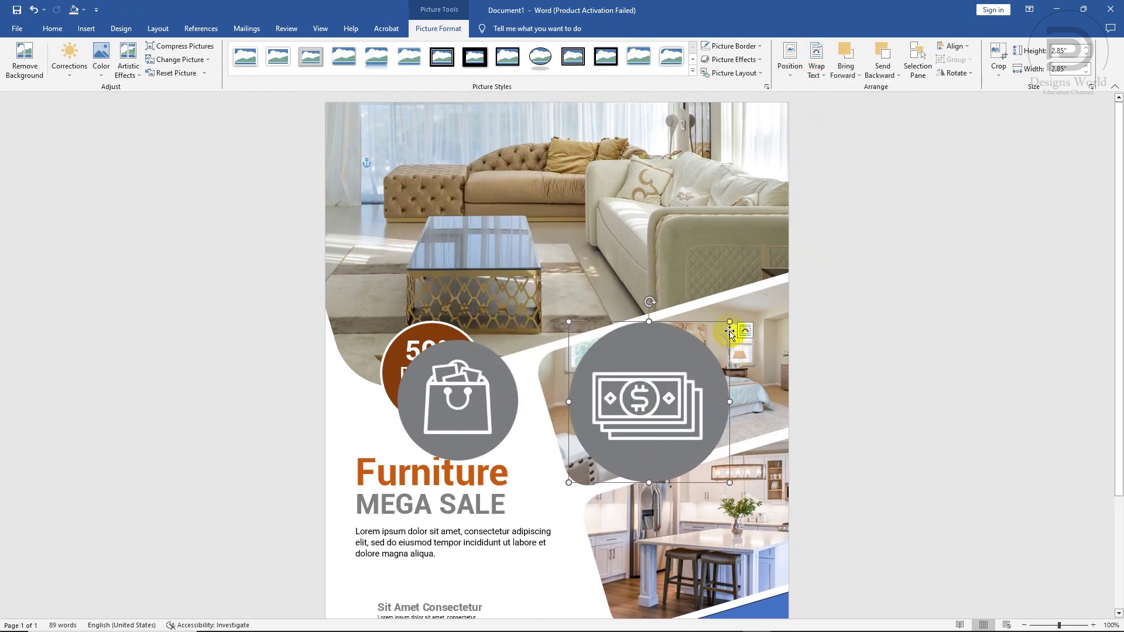
left_click_drag(730, 322, 681, 370)
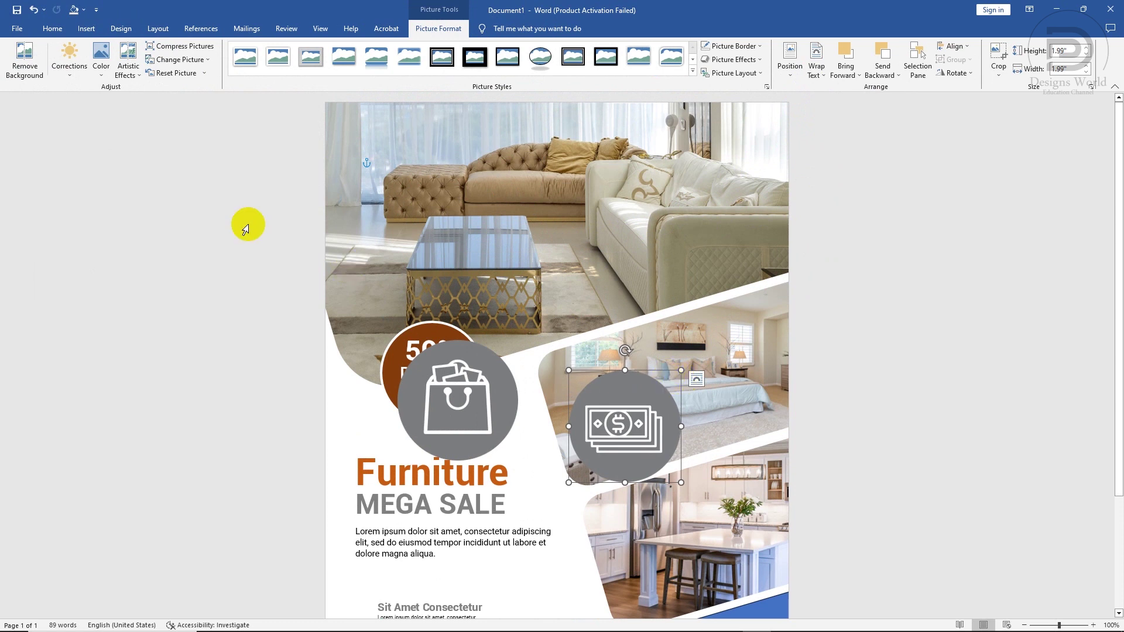
Step: Bring up the Insert Picture from This Device chooser again
left_click(86, 29)
left_click(130, 71)
left_click(147, 102)
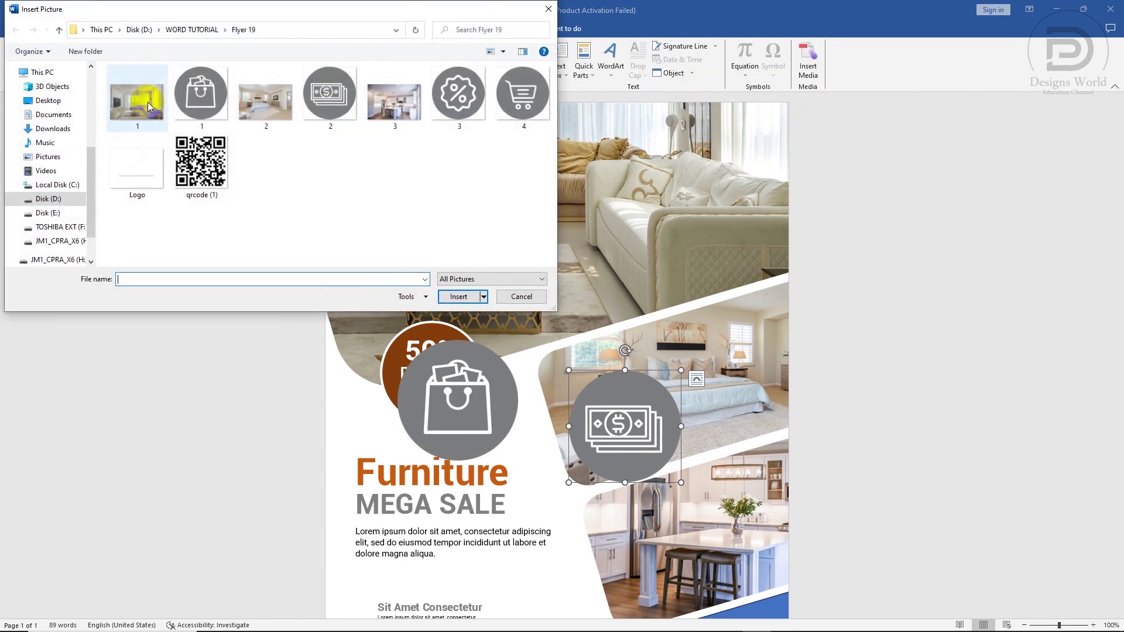
Step: Insert the percent icon, float it in front of text and shrink it
left_click(460, 103)
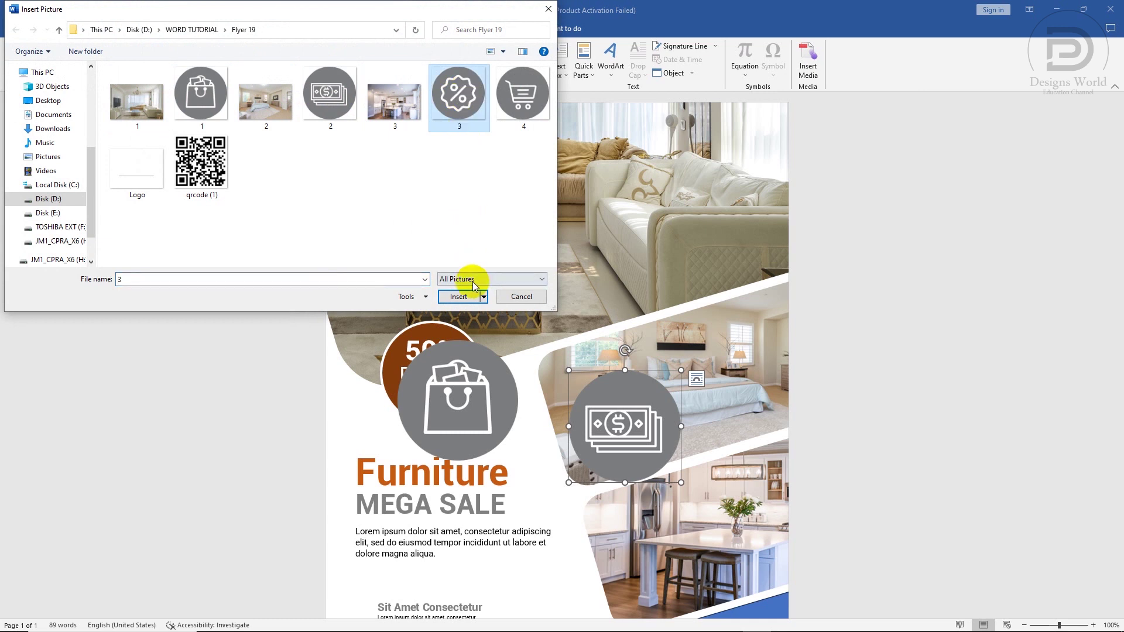
left_click(460, 296)
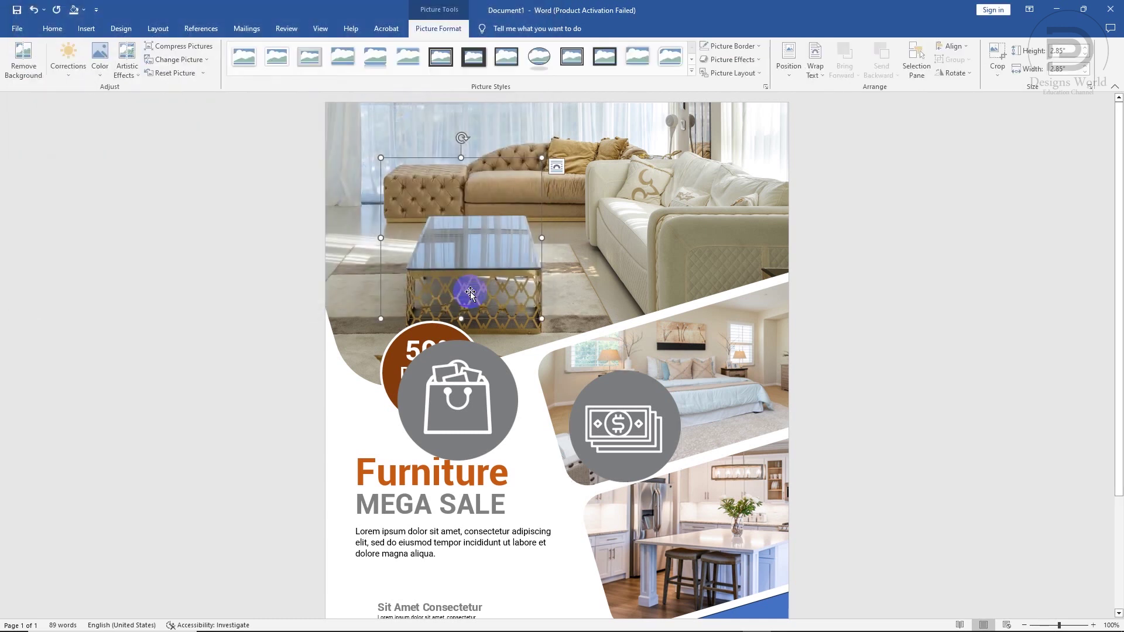
left_click(820, 69)
left_click(831, 173)
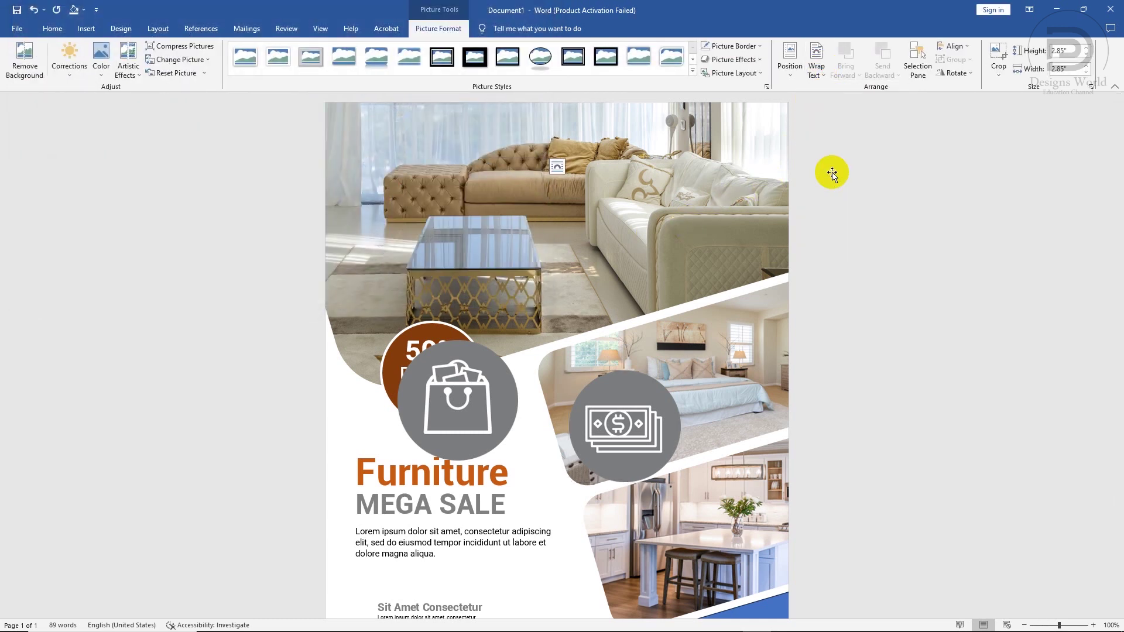
left_click_drag(541, 159, 494, 215)
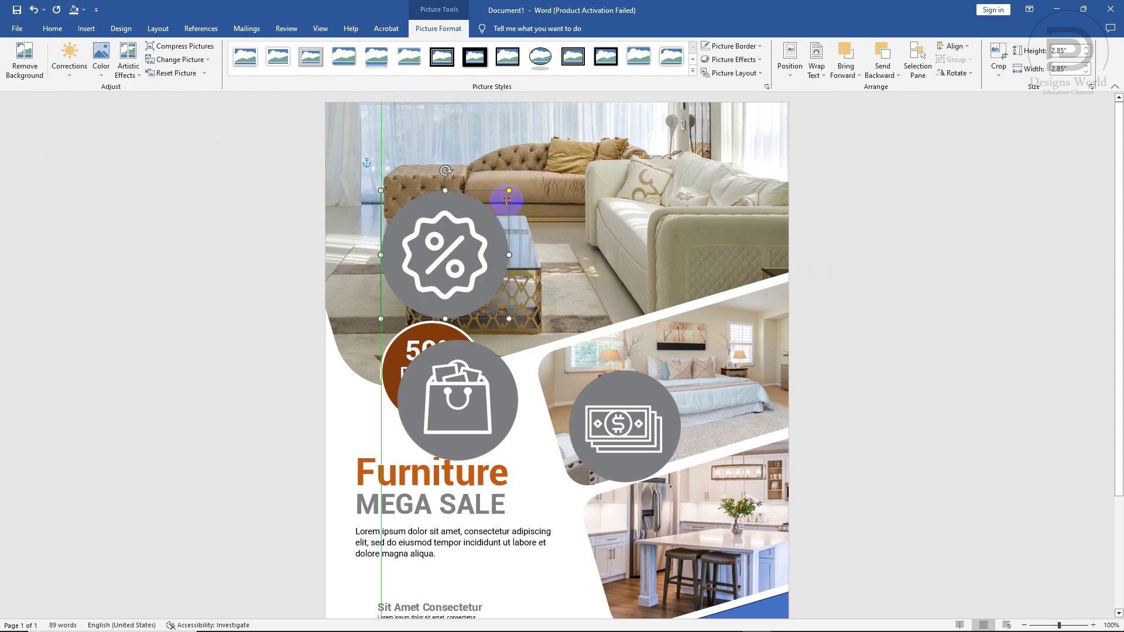
Step: Select the percent, shopping-bag and money icons together and shrink them all
left_click_drag(453, 263, 429, 528)
scroll(489, 391, "down", 3)
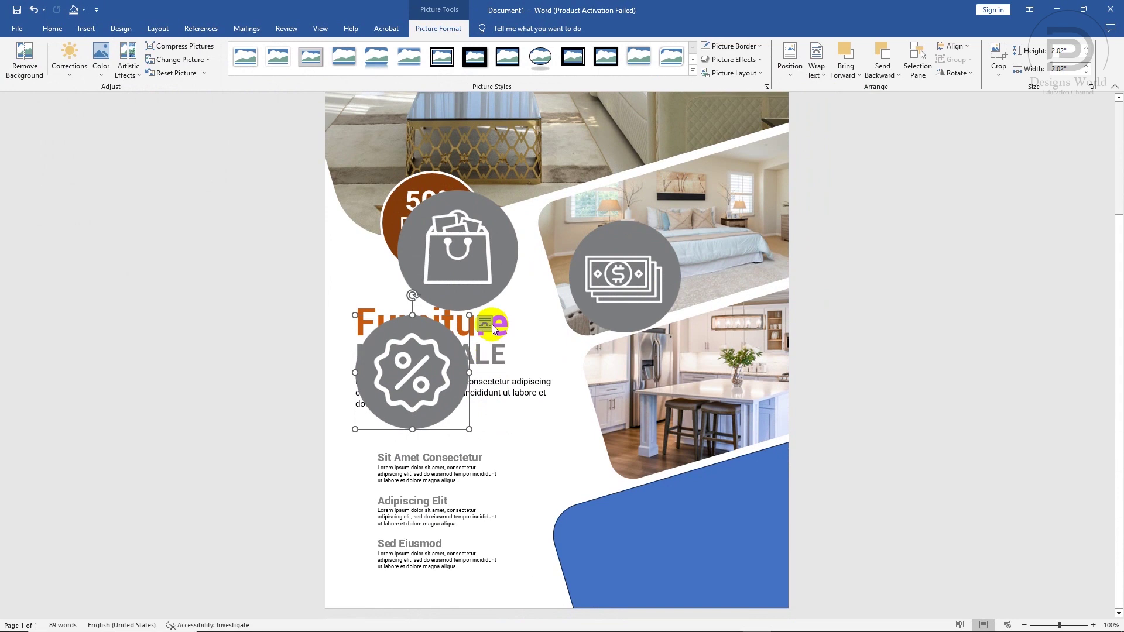
left_click(488, 284, "shift")
left_click(671, 242, "shift")
left_click_drag(682, 220, 589, 297)
Step: Place the percent icon by Sit Amet Consectetur and nudge the feature-list box right
left_click(464, 454)
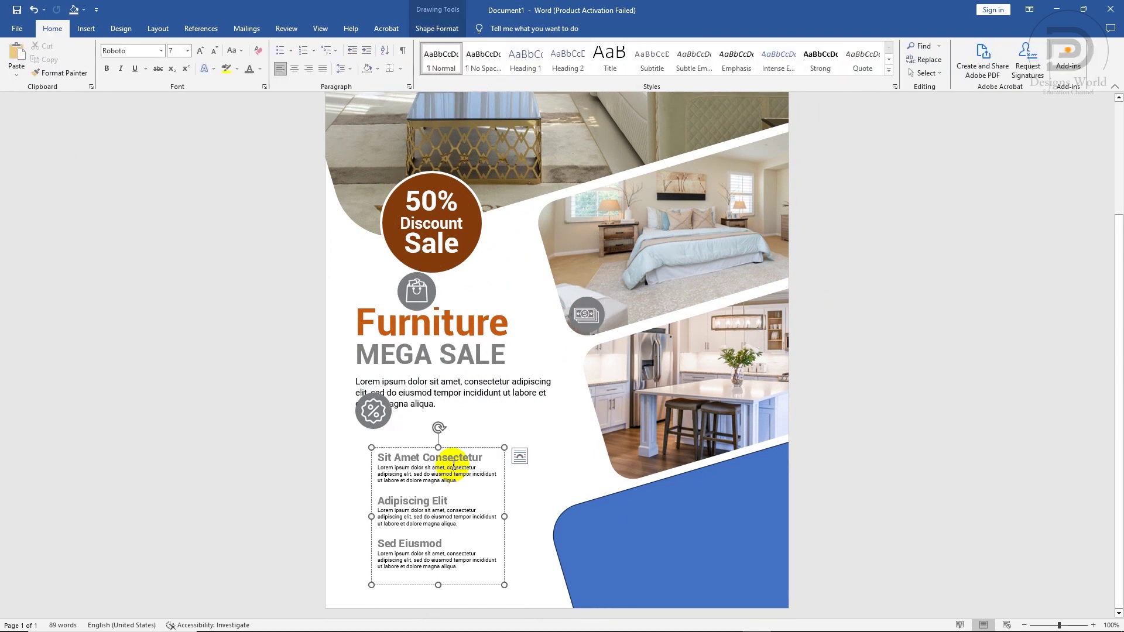
scroll(456, 444, "up", 2, "ctrl")
scroll(447, 431, "up", 1, "ctrl")
scroll(447, 431, "down", 1)
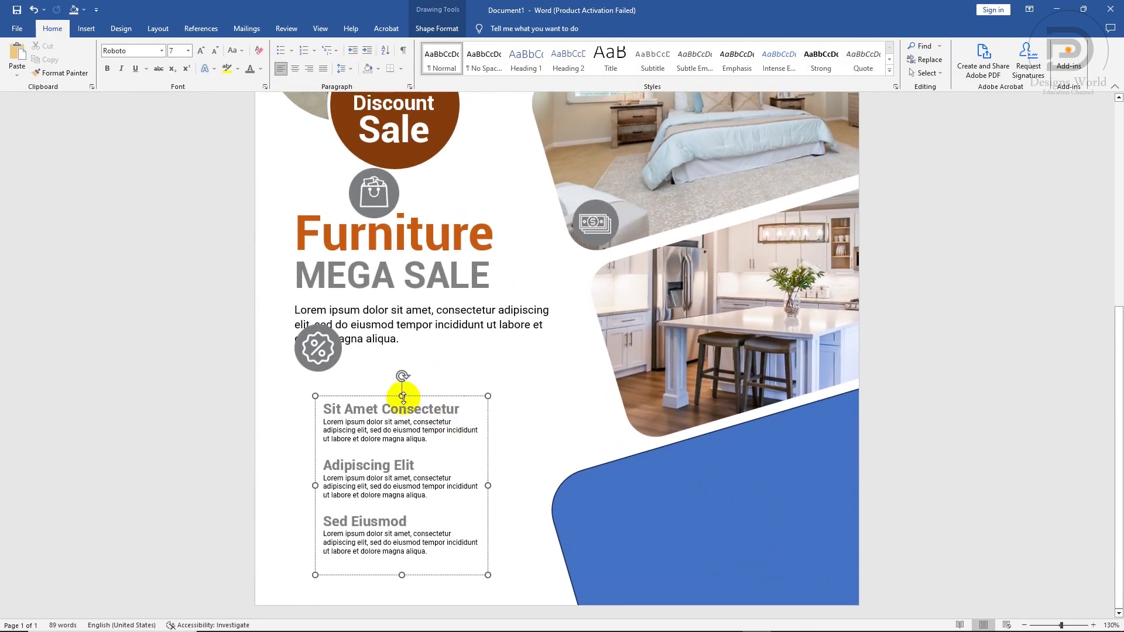
left_click_drag(319, 347, 325, 433)
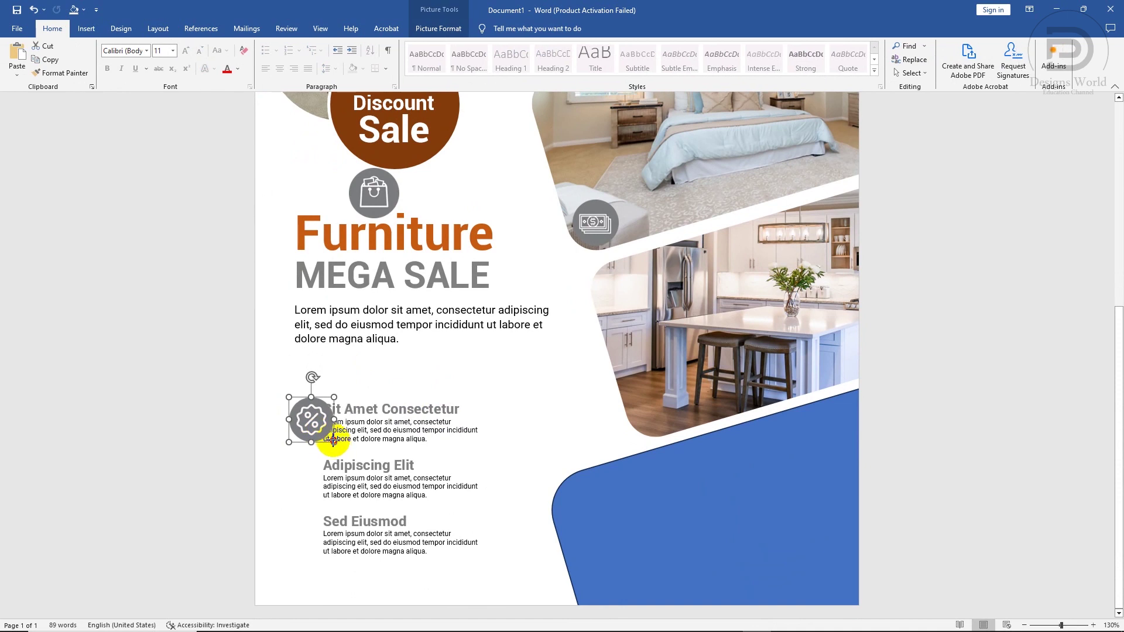
left_click(389, 410)
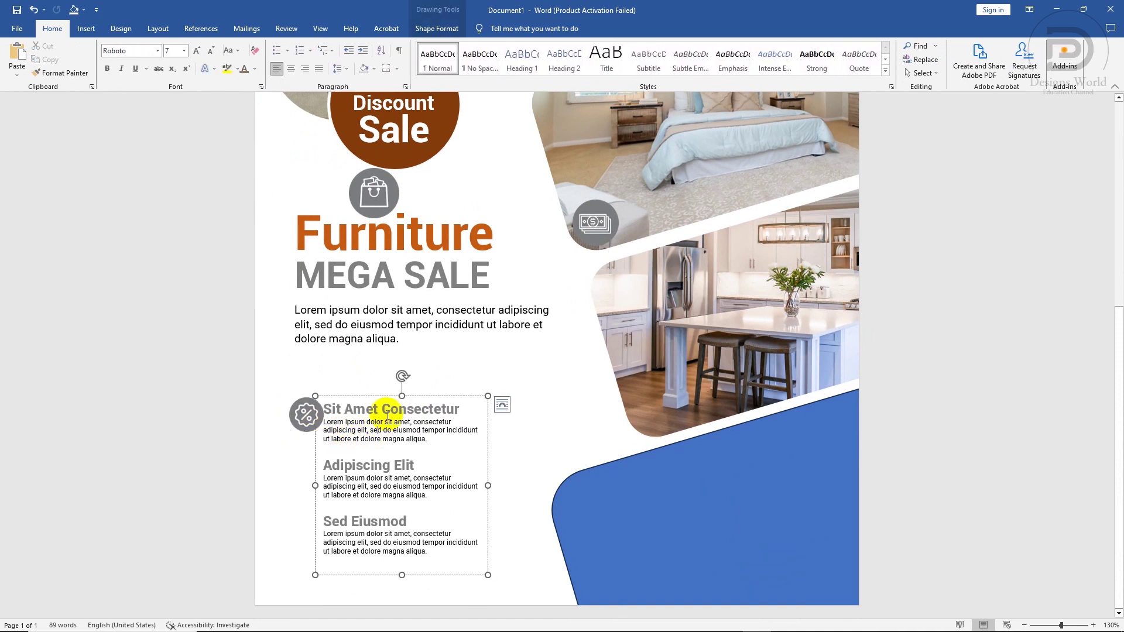
left_click_drag(409, 396, 415, 394)
Step: Align the shopping-bag icon with Adipiscing Elit and shrink the money icon beside Sed Eiusmod
left_click_drag(379, 198, 324, 471)
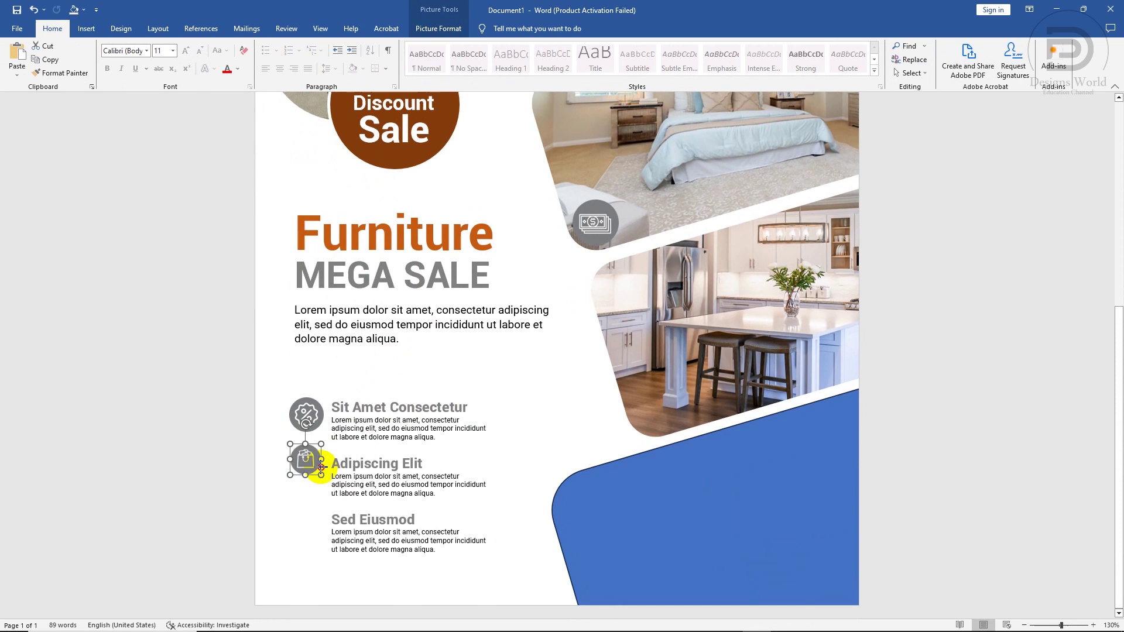
left_click_drag(316, 462, 315, 476)
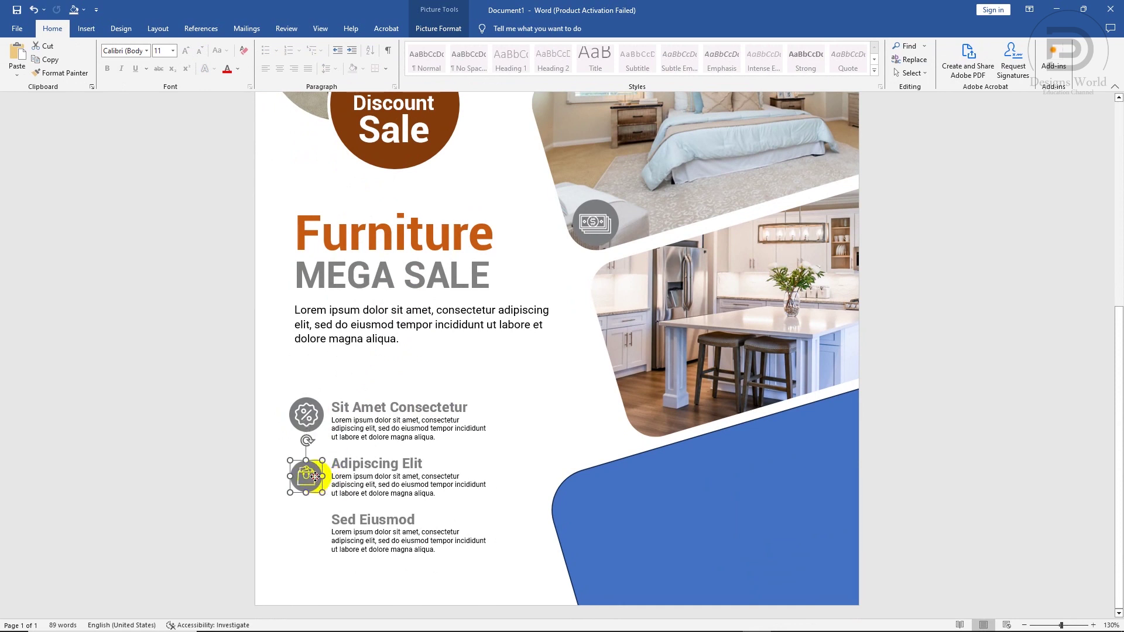
left_click(383, 465)
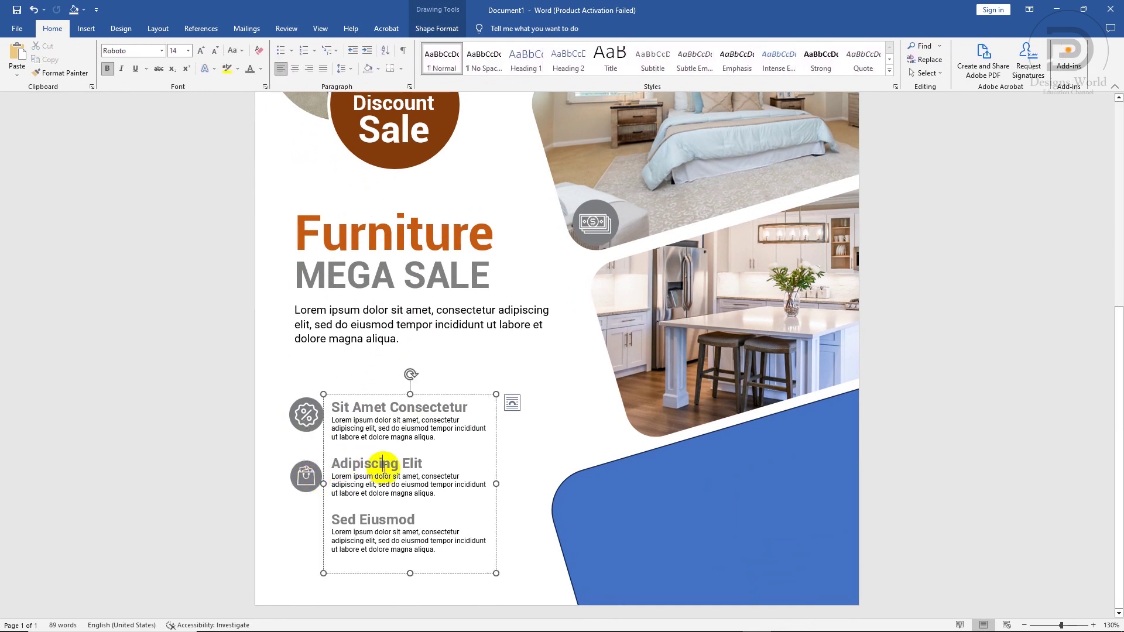
left_click_drag(588, 239, 303, 545)
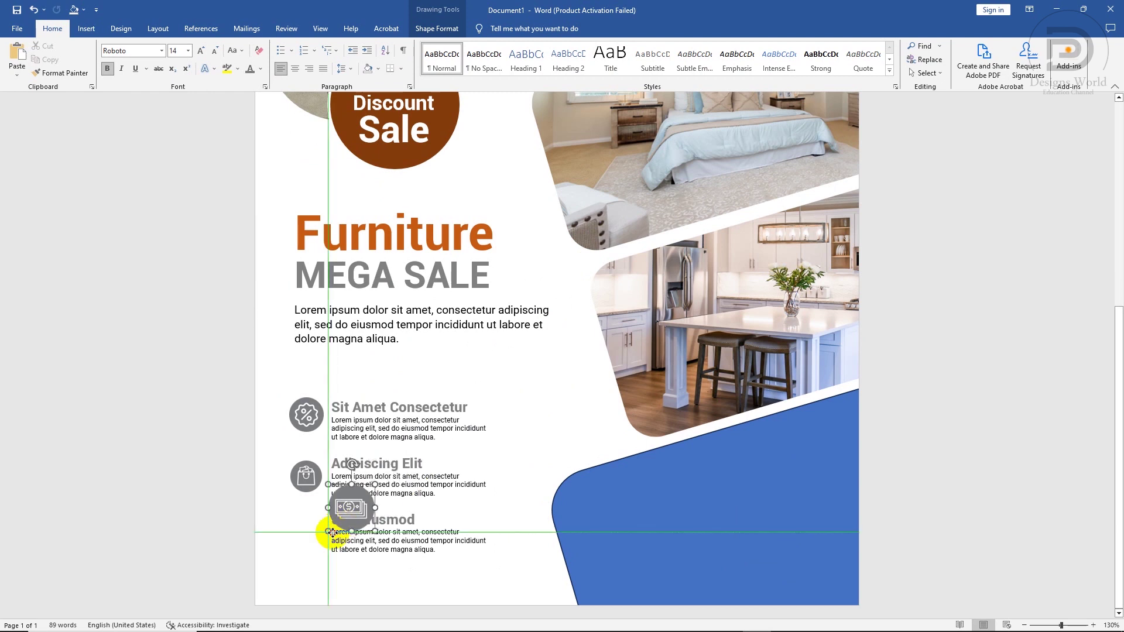
left_click_drag(334, 553, 311, 533)
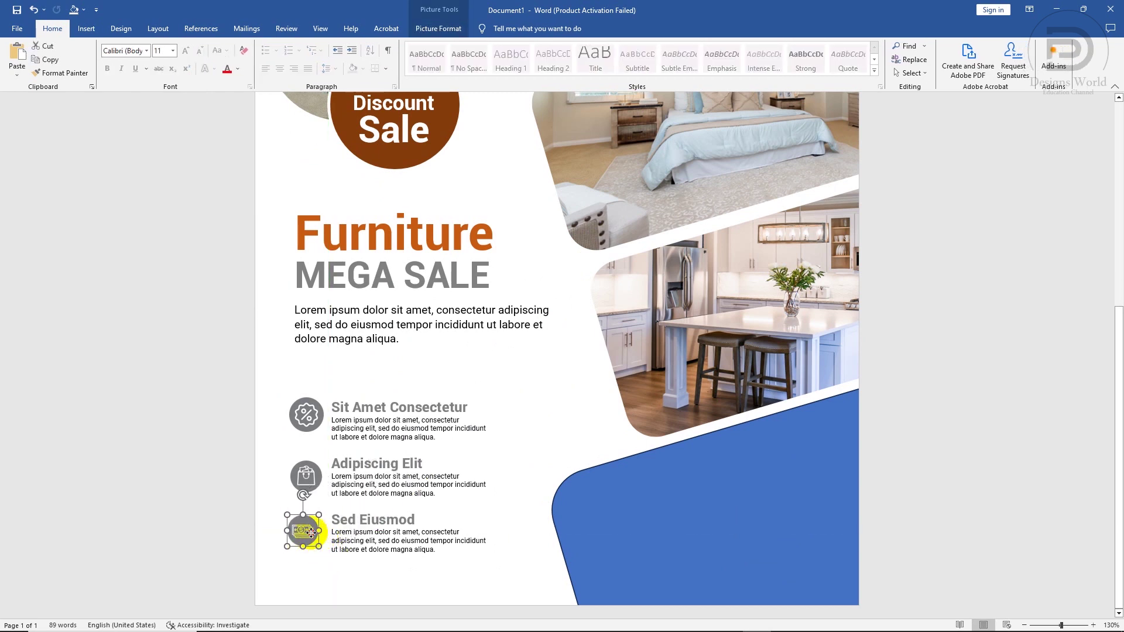
left_click(317, 475)
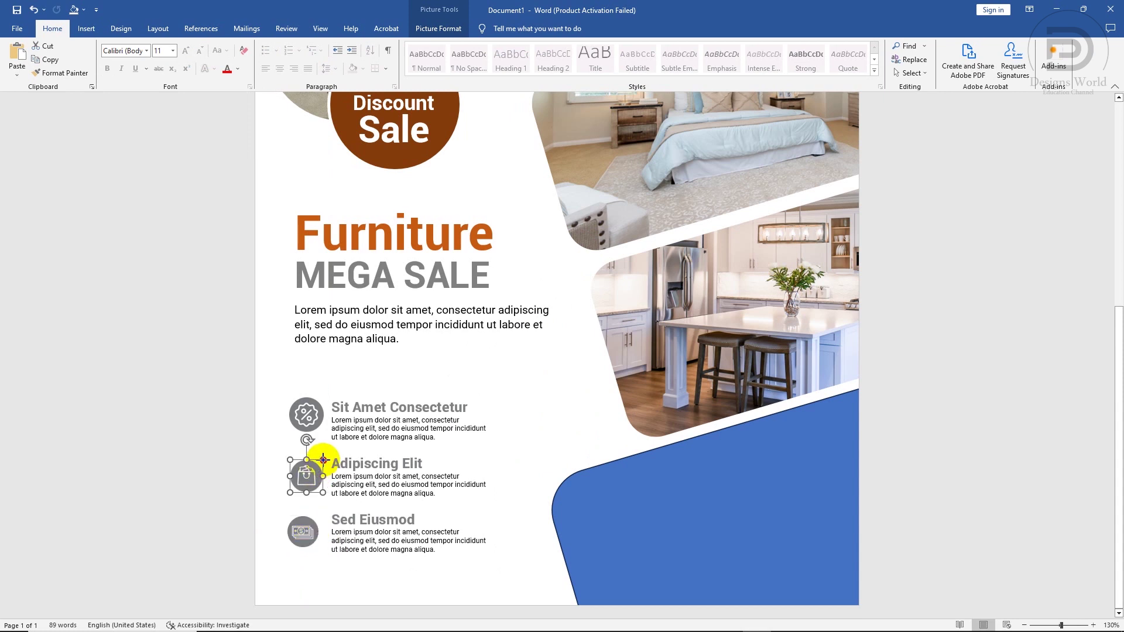
Step: Move the three icons and the feature-list text box up together
left_click(395, 485)
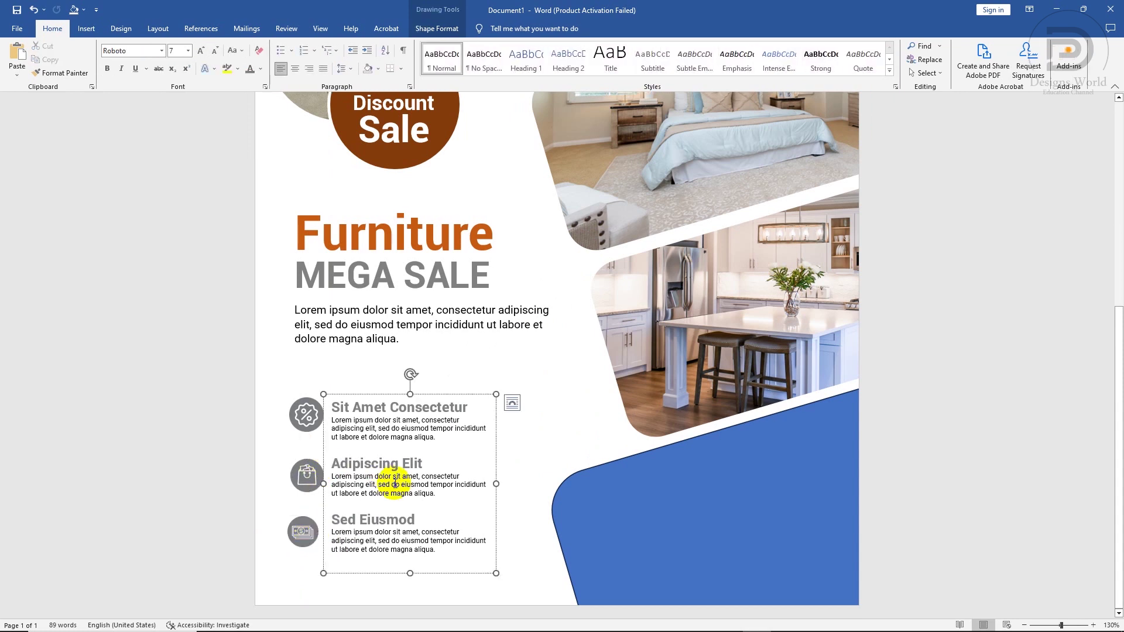
left_click(312, 533)
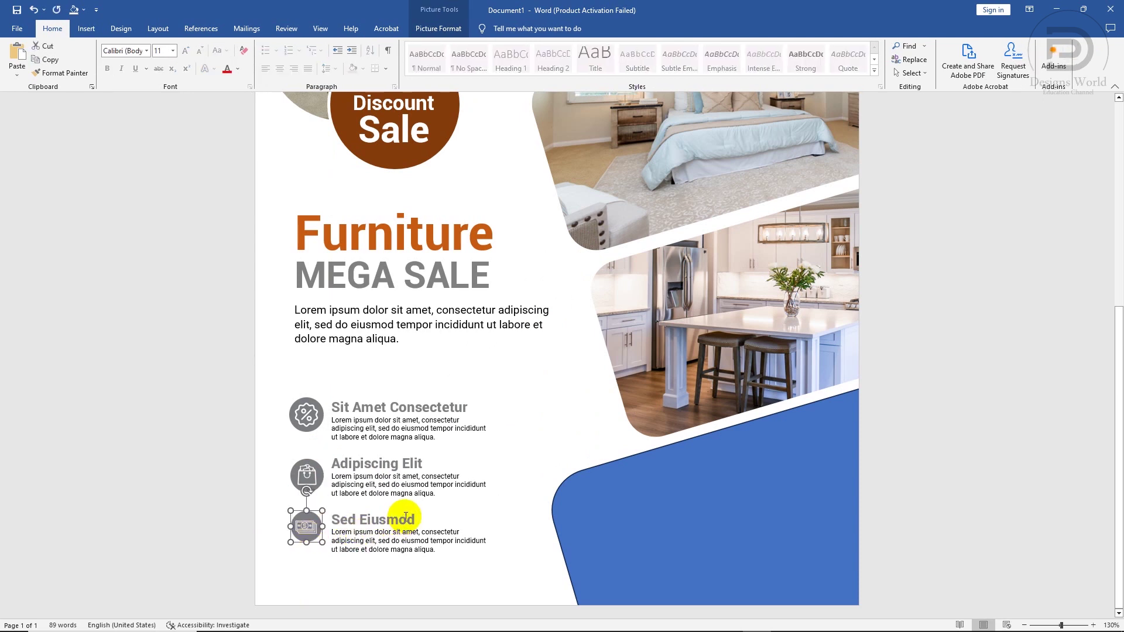
left_click(382, 483, "shift")
left_click_drag(312, 417, 314, 405)
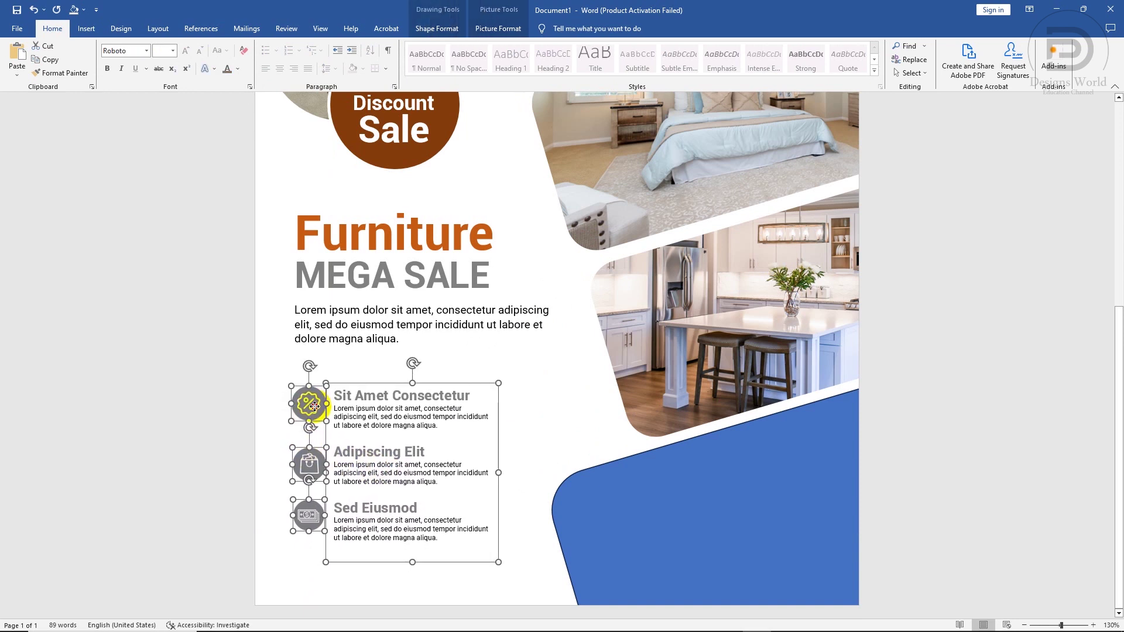
left_click(423, 336)
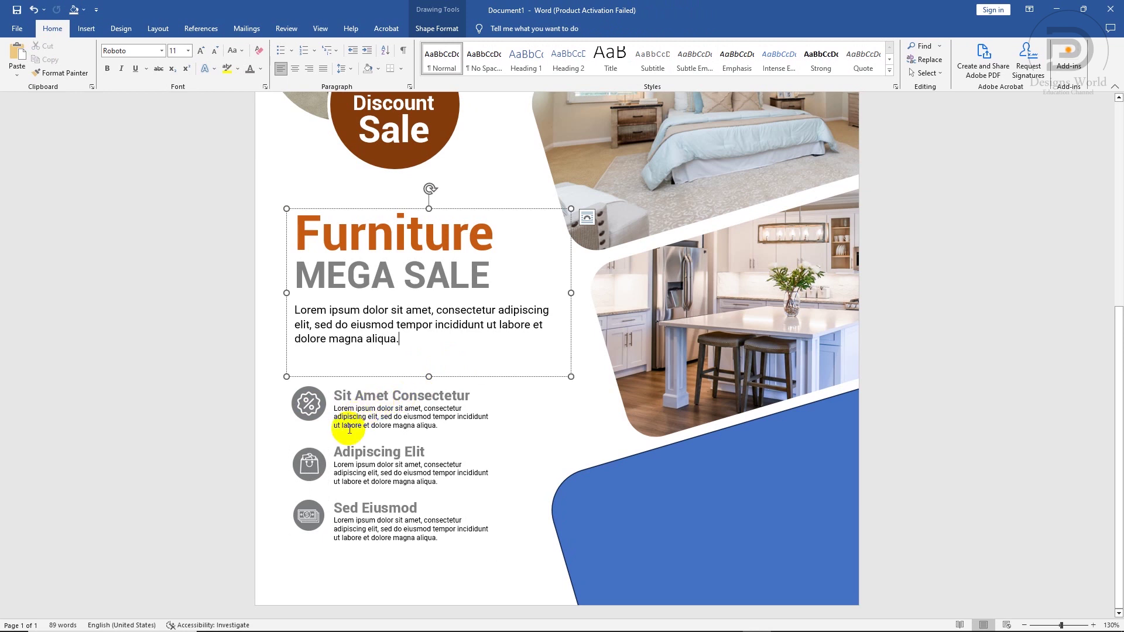
Step: Narrow the feature-list text box so its paragraphs rewrap beside the icons
left_click(324, 464)
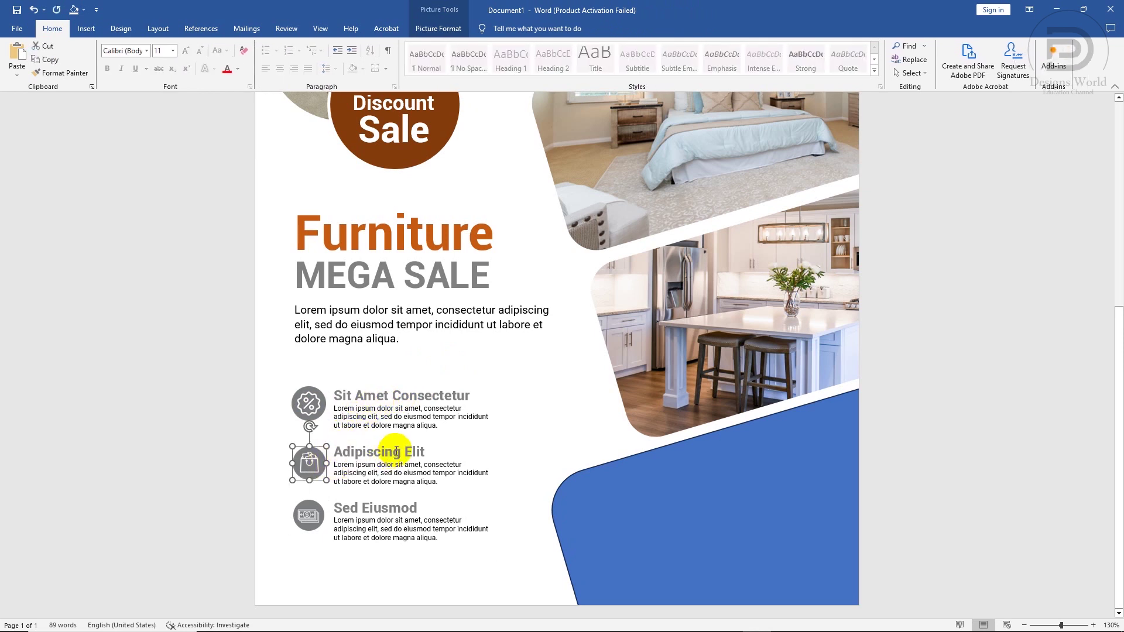
left_click(308, 404)
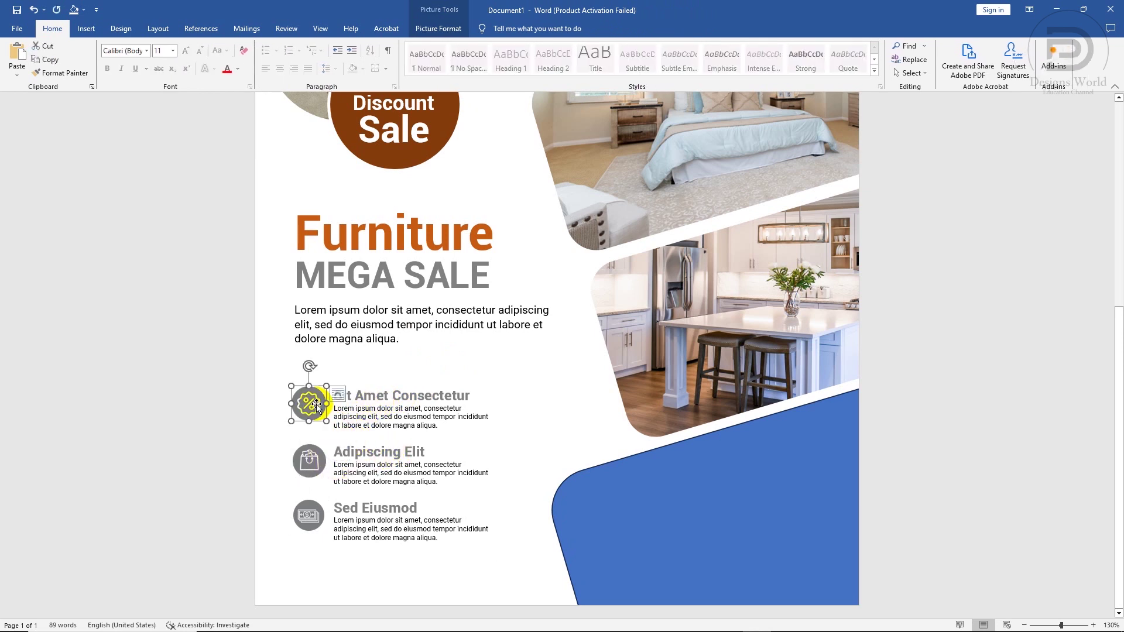
left_click(311, 515)
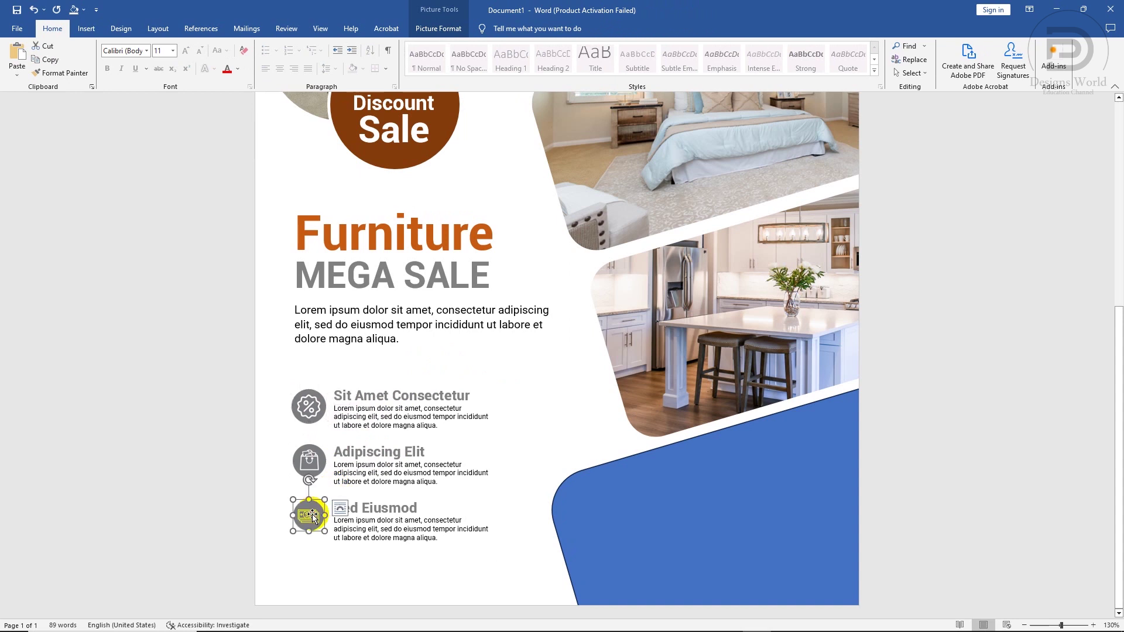
left_click(442, 519)
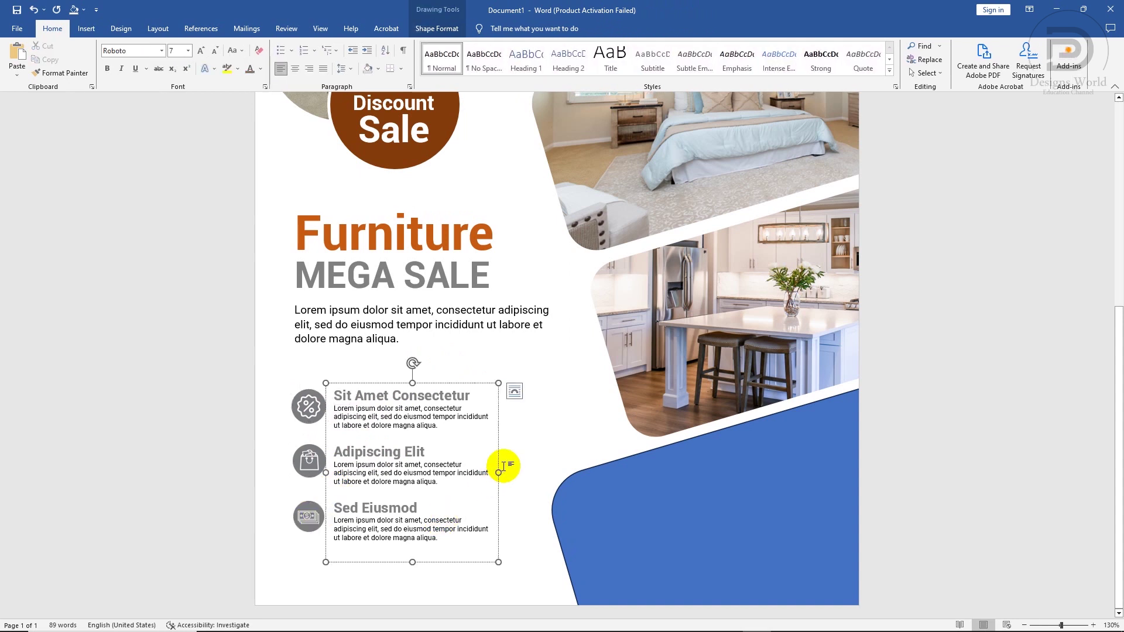
scroll(532, 462, "down", 2)
left_click(567, 453)
scroll(564, 448, "up", 3)
scroll(556, 491, "down", 3, "ctrl")
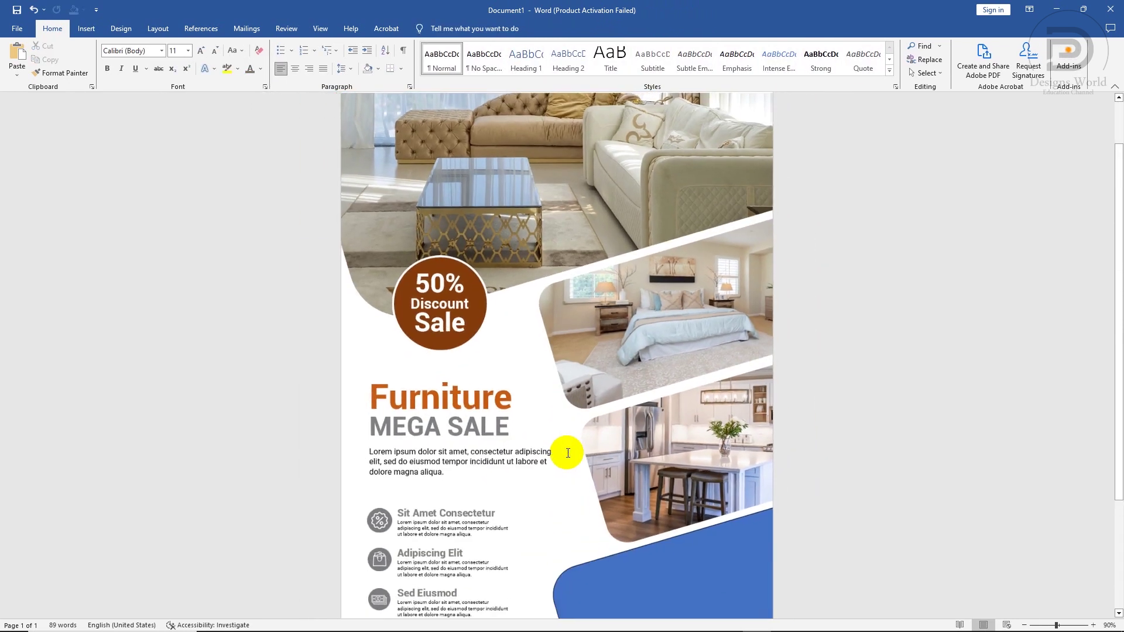
left_click(510, 526)
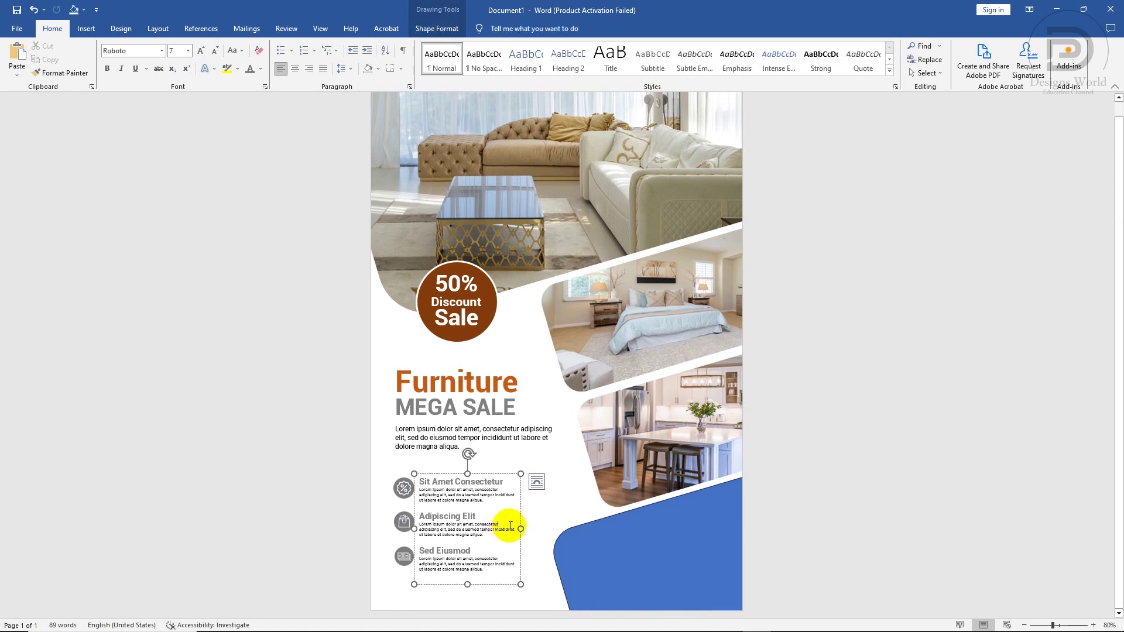
left_click_drag(517, 529, 512, 528)
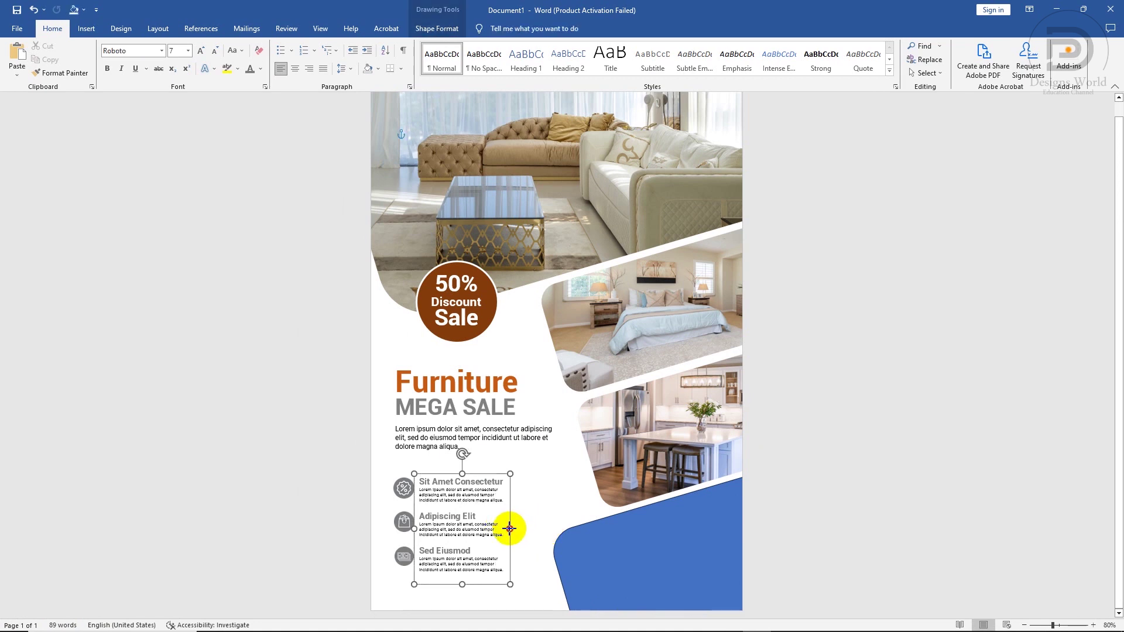
Step: Insert the 'qrcode (1)' picture and float it in front of text
left_click(86, 29)
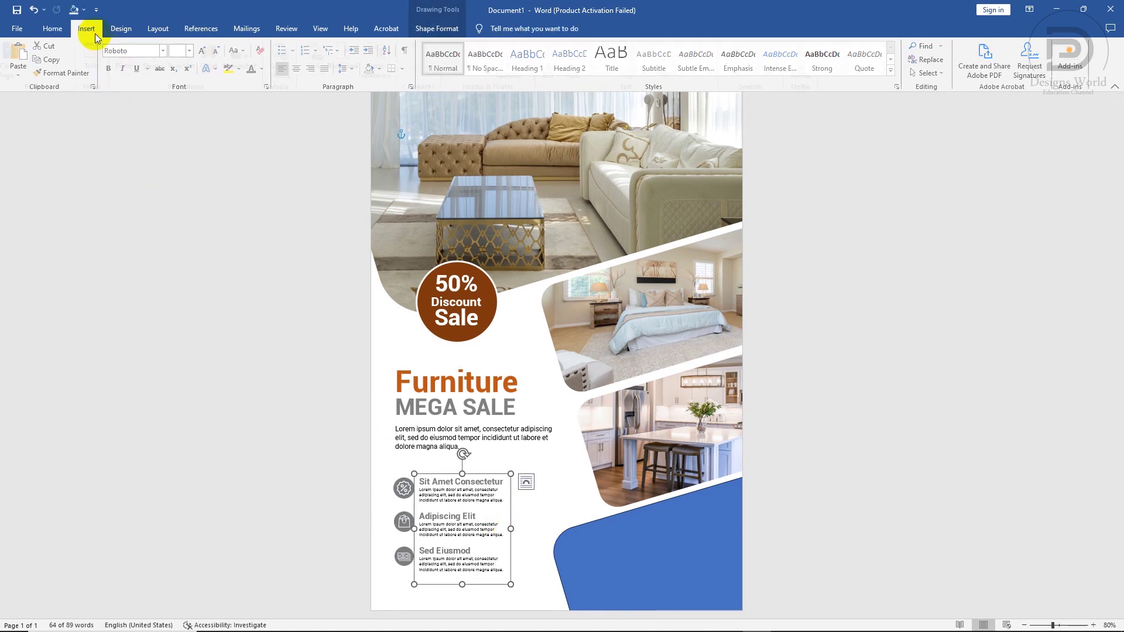
left_click(134, 62)
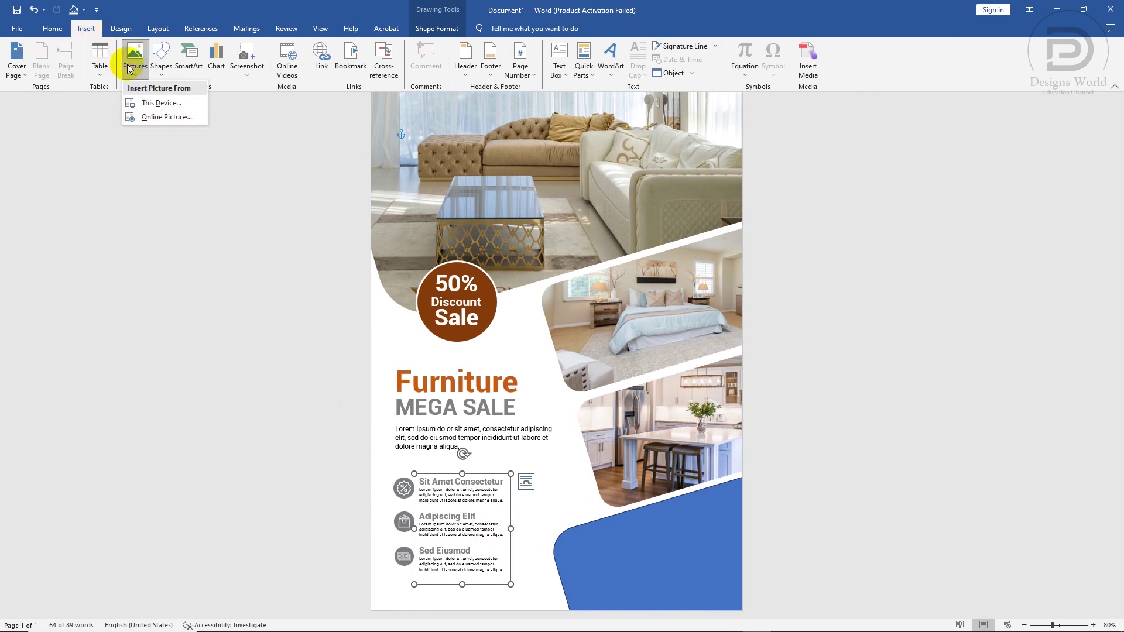
left_click(148, 104)
left_click(216, 161)
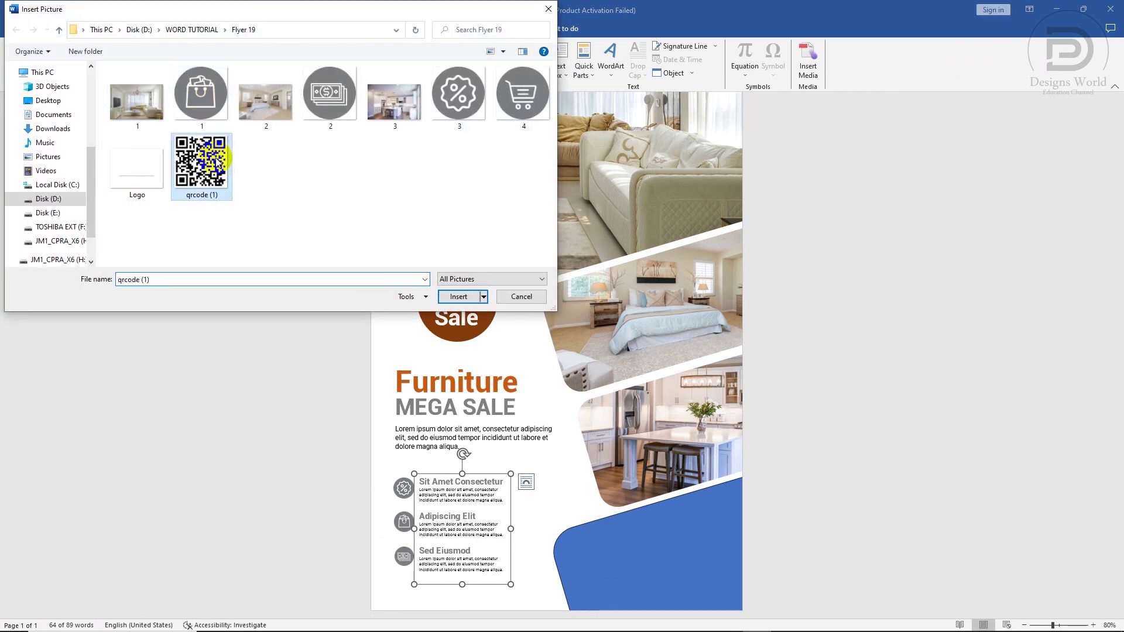
left_click(458, 296)
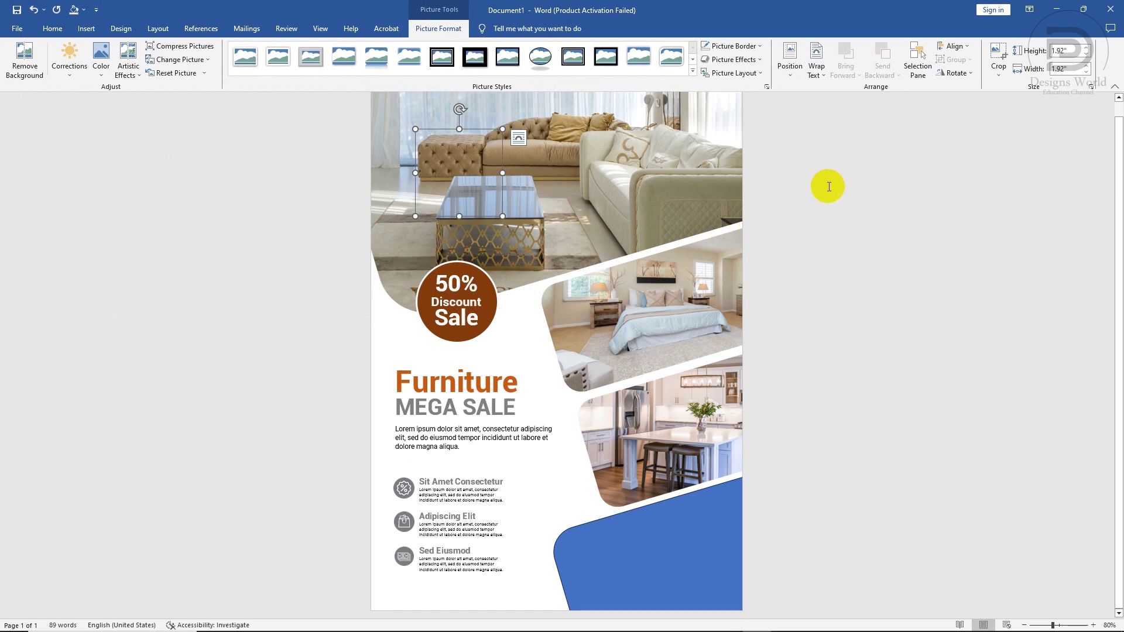
left_click(816, 65)
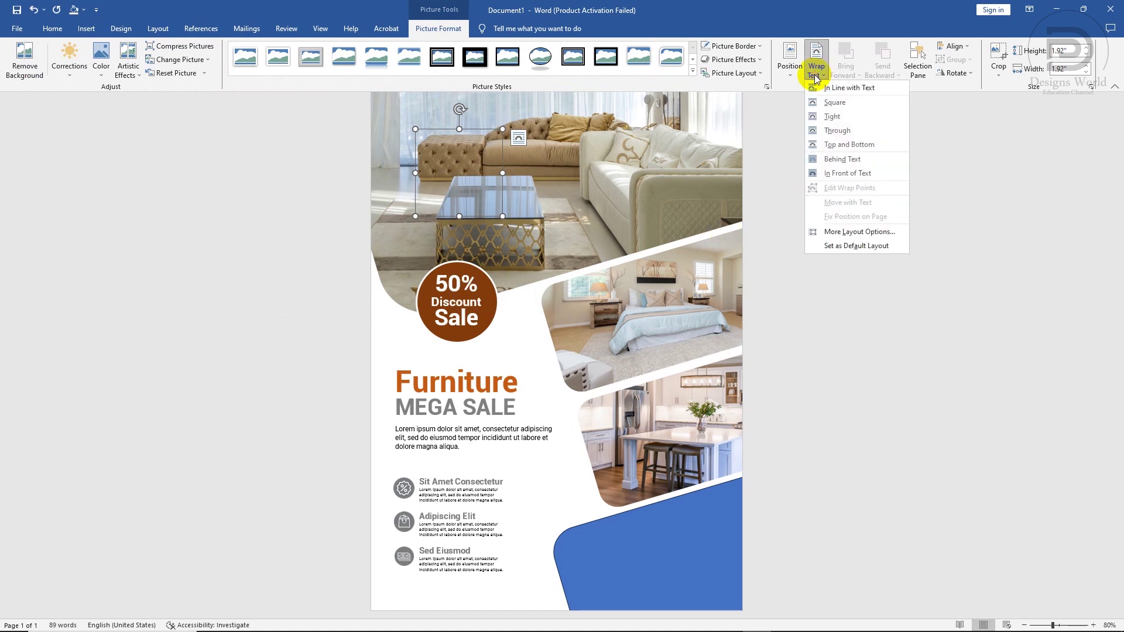
left_click(836, 174)
Step: Move the QR code beside the feature list and shrink it to about 1 inch square
mouse_move(476, 186)
left_mouse_down()
mouse_move(569, 555)
mouse_move(565, 544)
left_mouse_up()
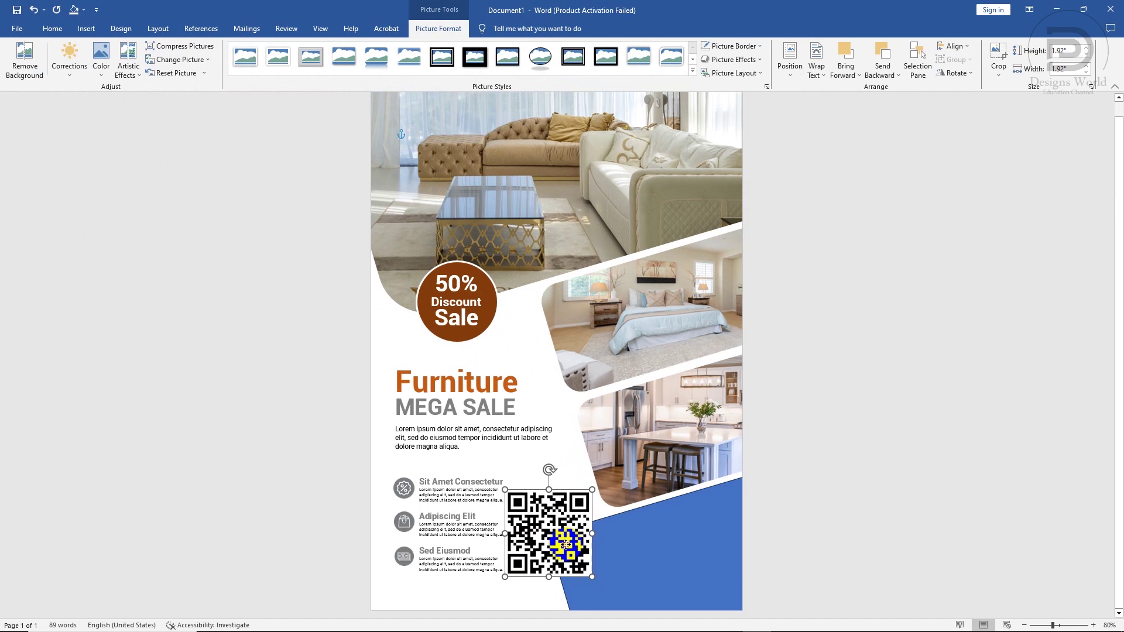
left_click_drag(593, 489, 553, 530)
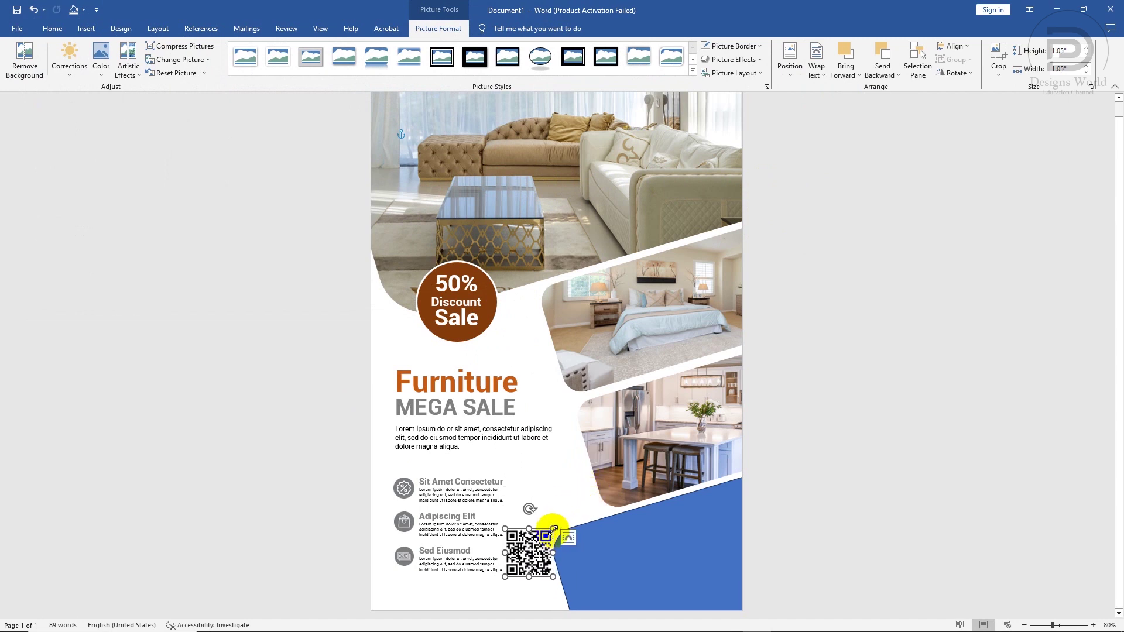
left_click_drag(554, 529, 550, 531)
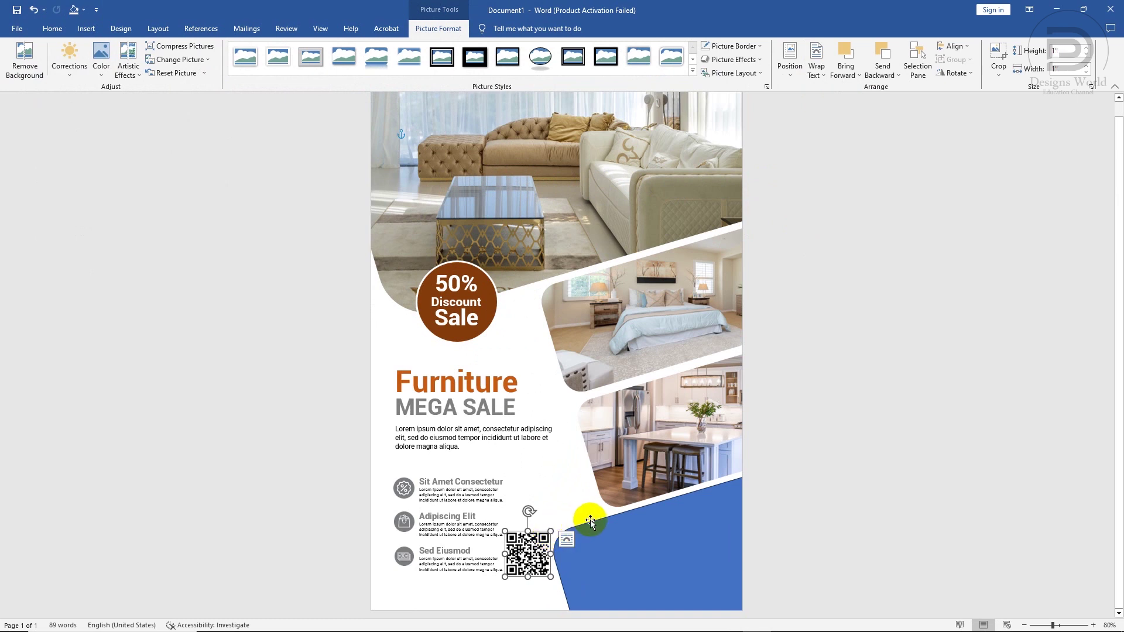
left_click(616, 558)
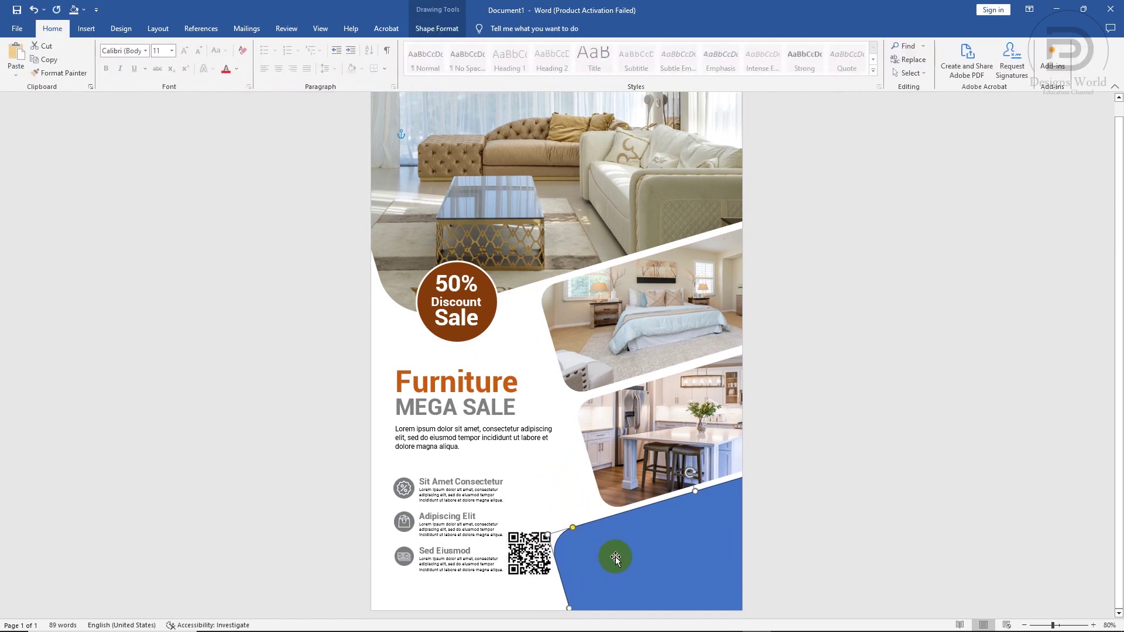
Step: Nudge the blue bottom shape up and right, then fill it dark orange
left_click_drag(615, 558, 671, 553)
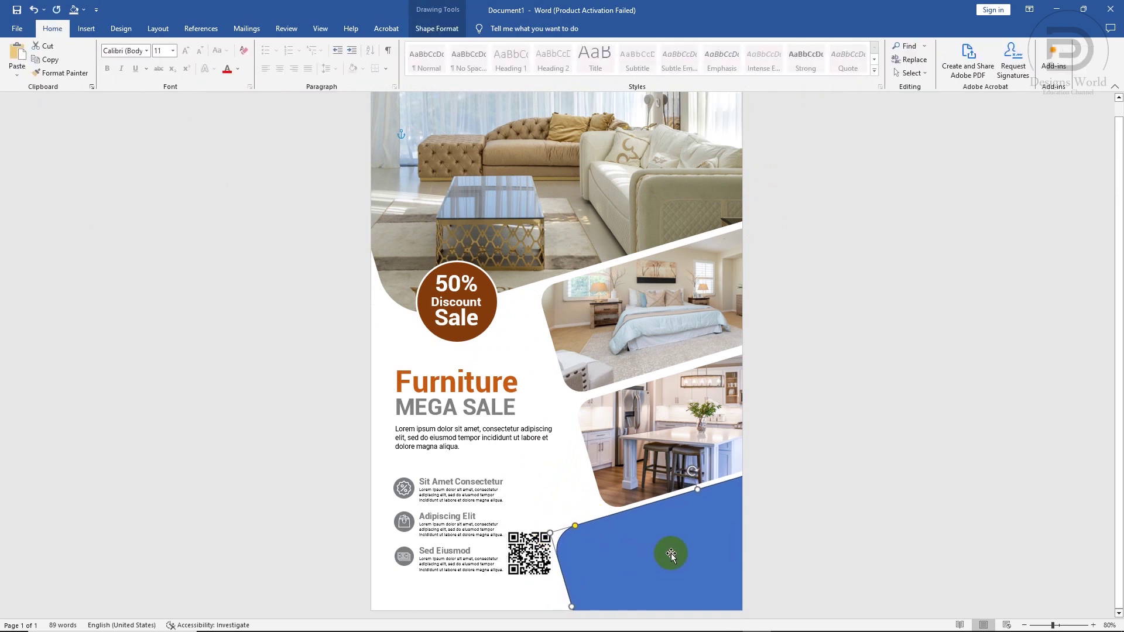
left_click(669, 470)
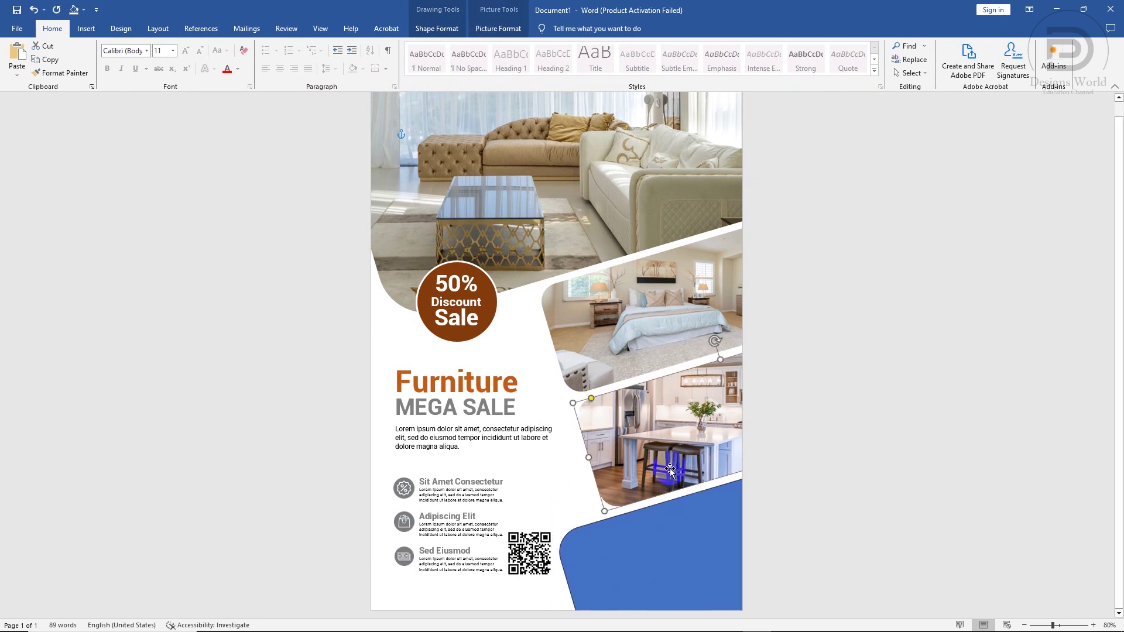
left_click(675, 519)
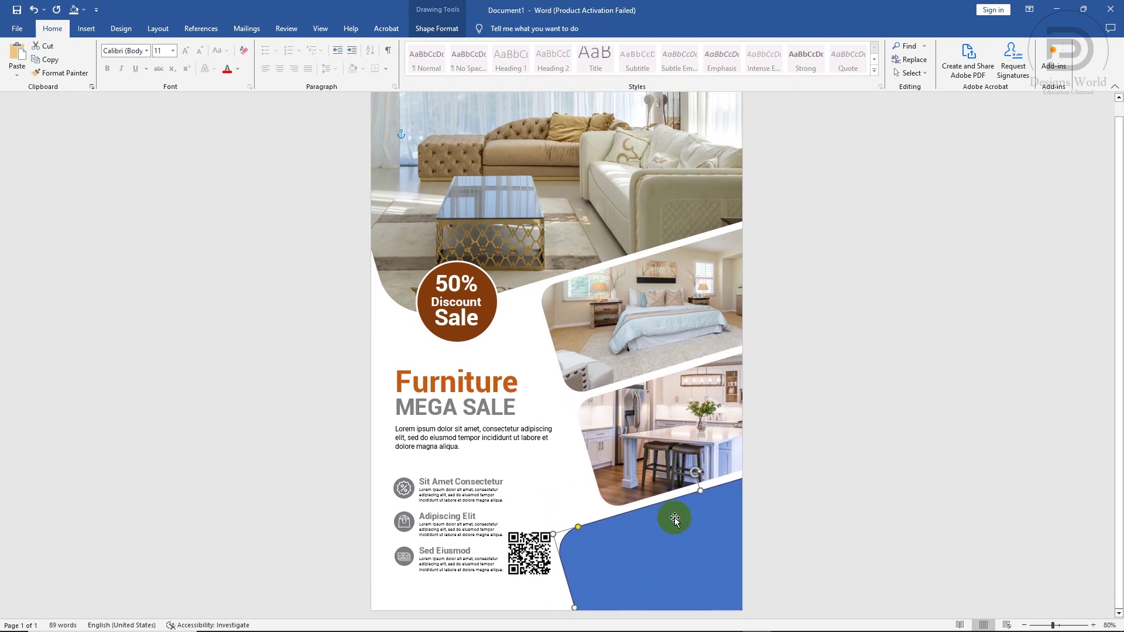
left_click(437, 28)
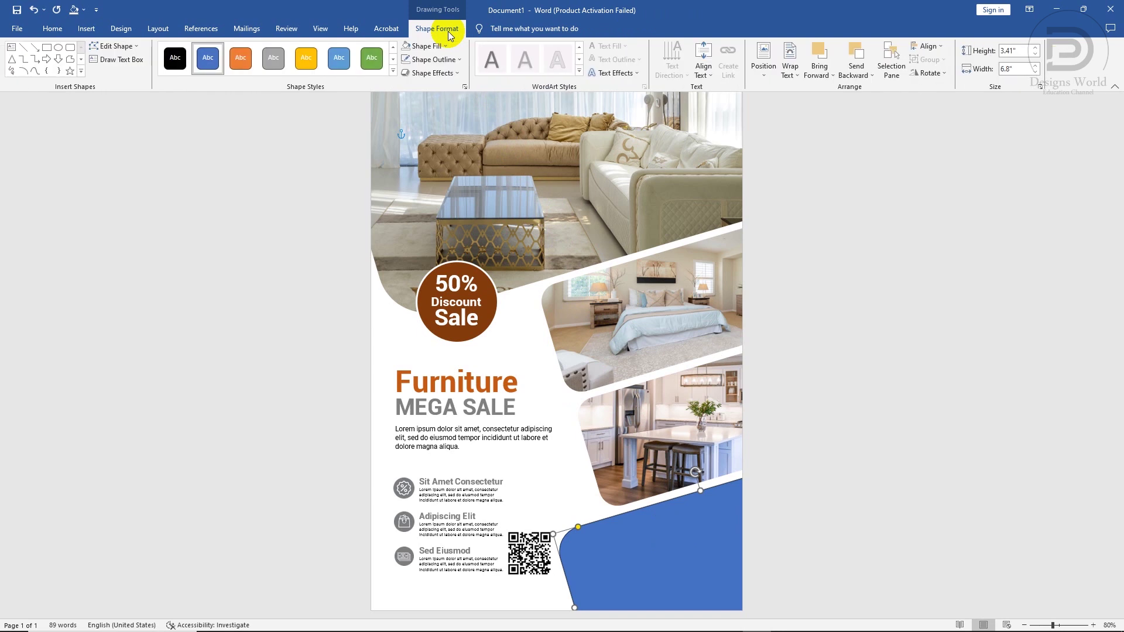
left_click(425, 46)
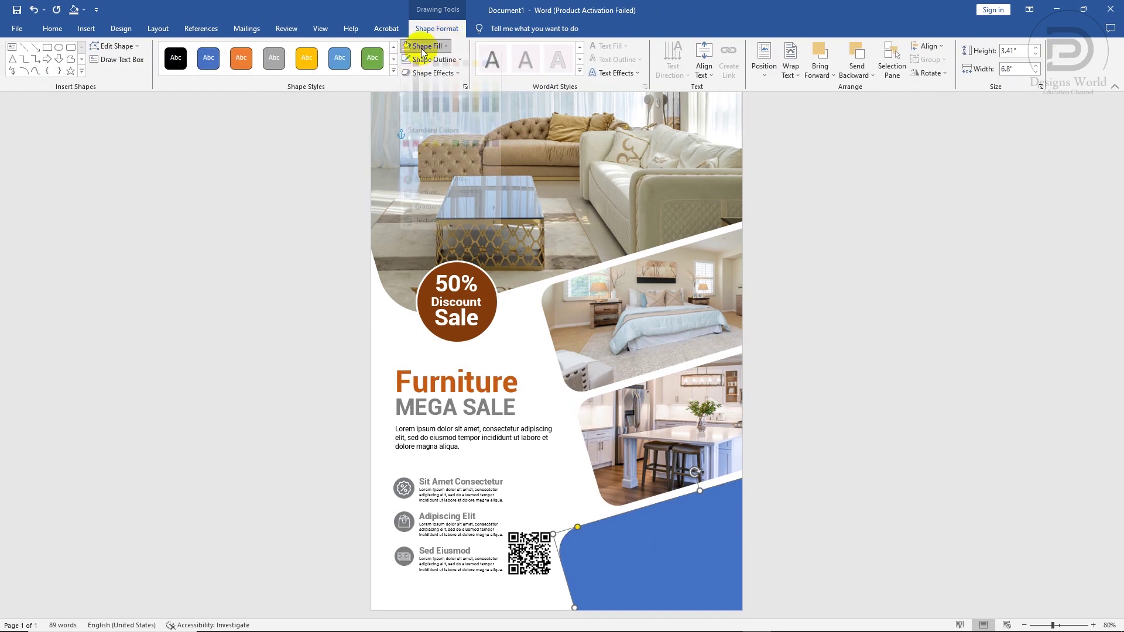
left_click(455, 111)
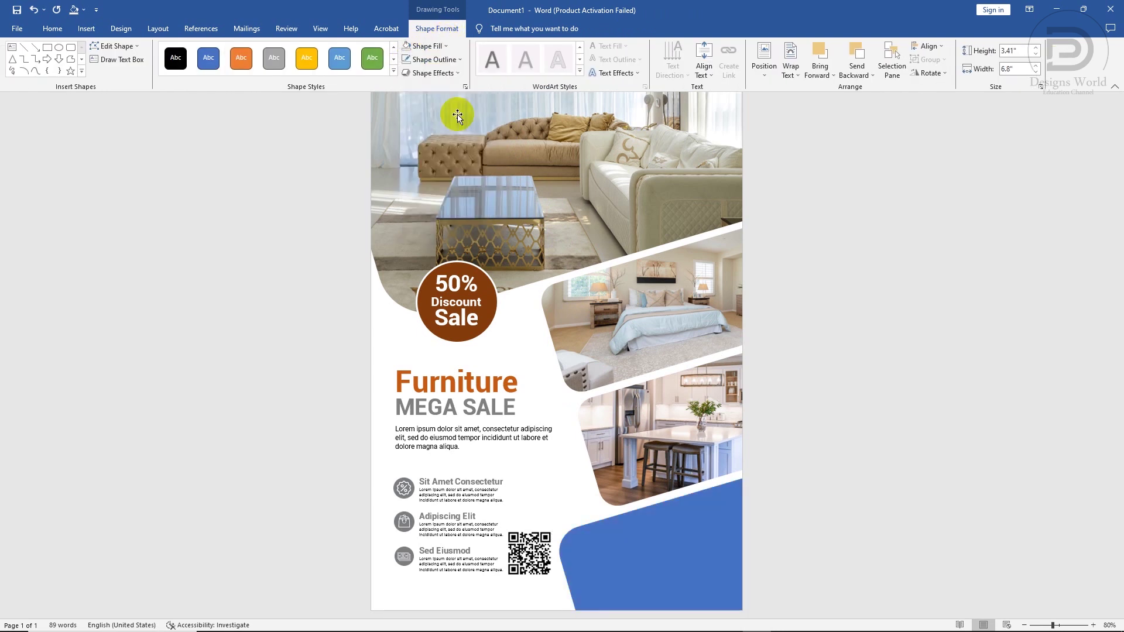
left_click(118, 60)
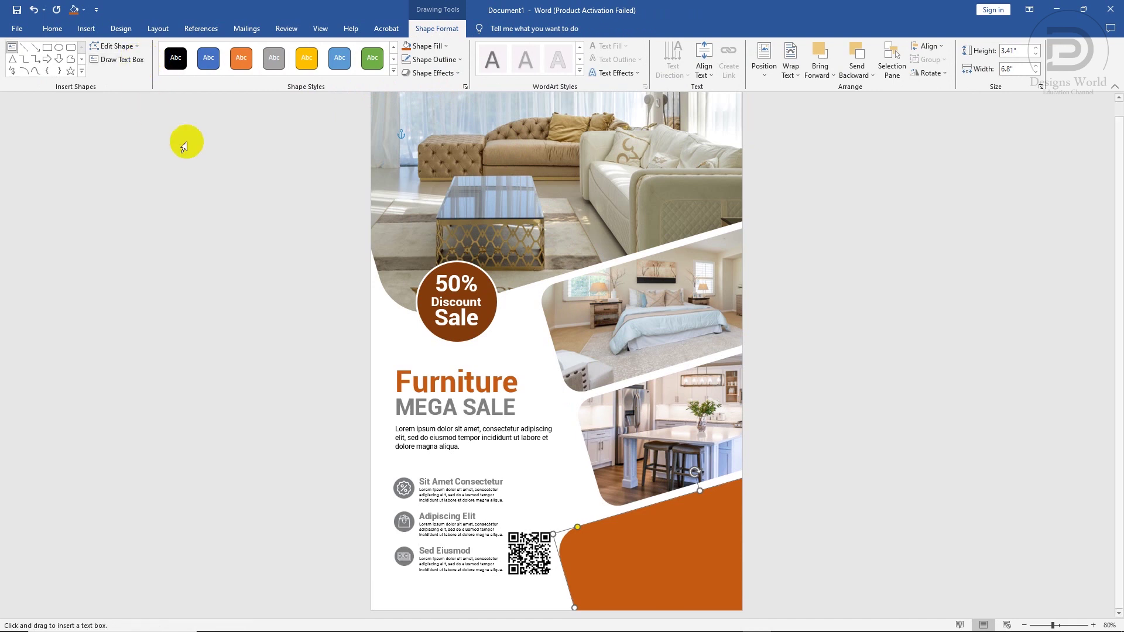
scroll(638, 536, "up", 1, "ctrl")
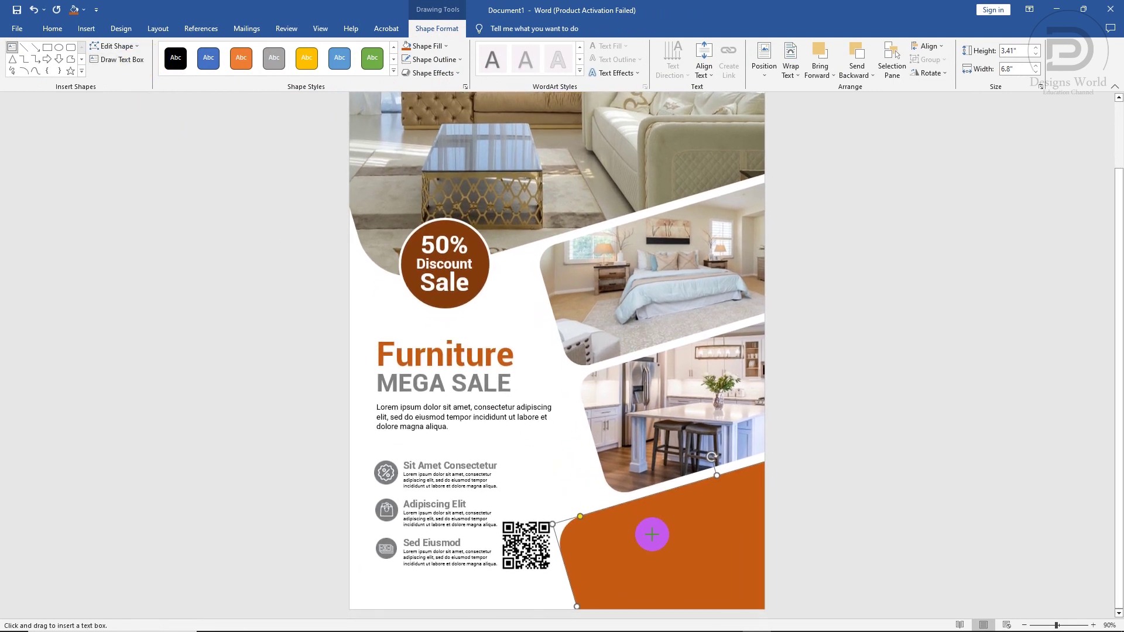
Step: Draw a text box over the orange shape, paste the contact details, and remove its fill
left_click_drag(596, 527, 745, 588)
key("ctrl+v")
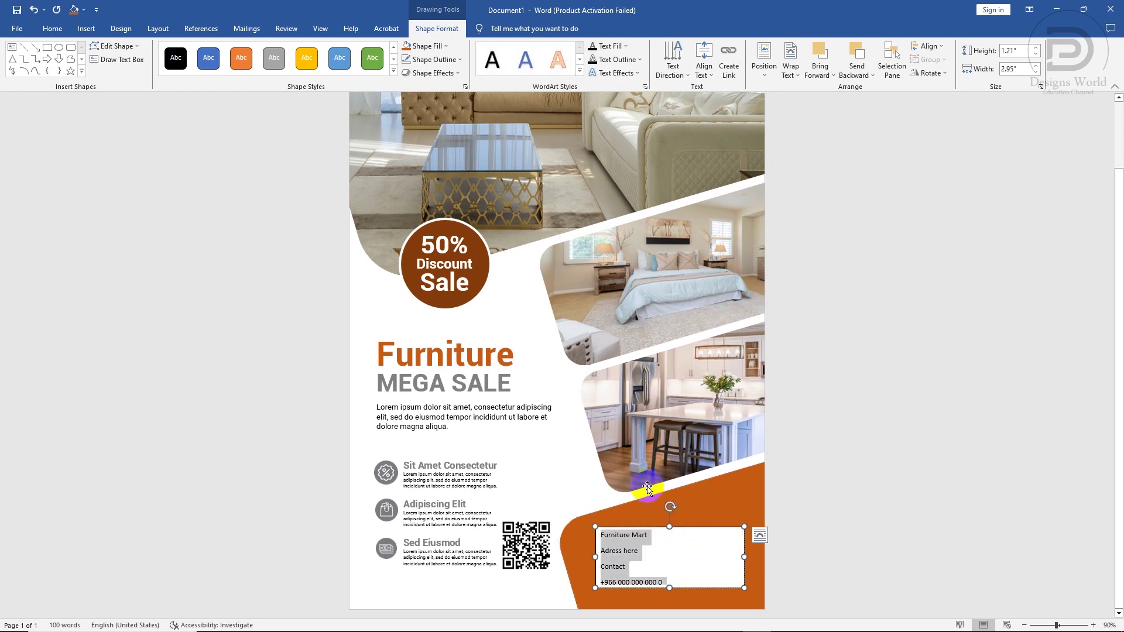
left_click(421, 46)
left_click(431, 176)
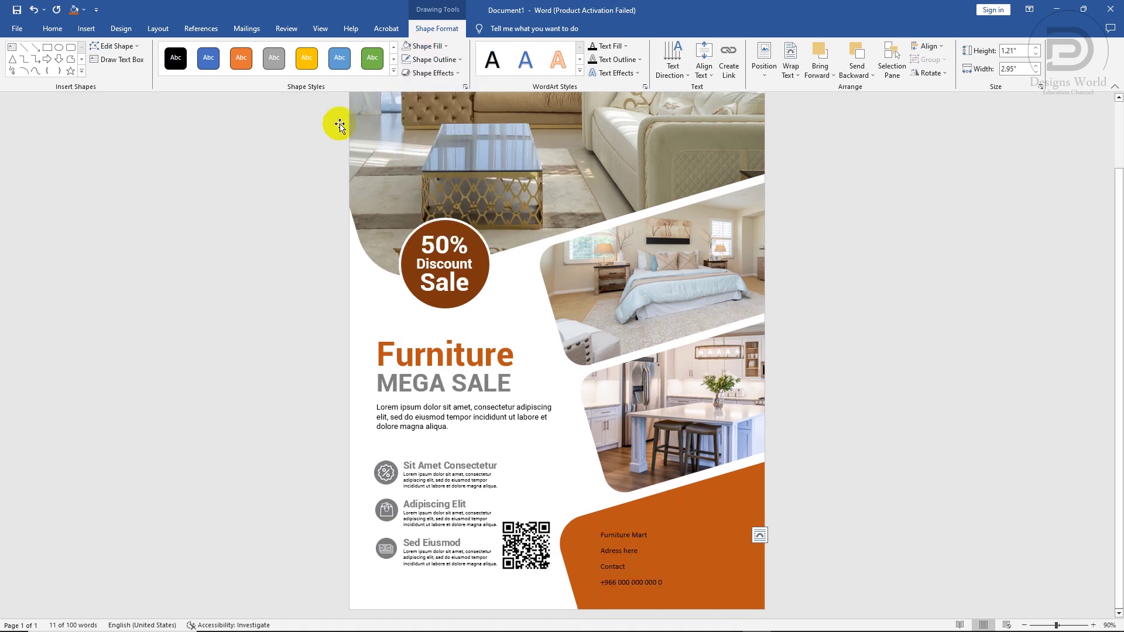
Step: Format the contact lines in Roboto, centred, with tighter line spacing and white text
left_click(65, 31)
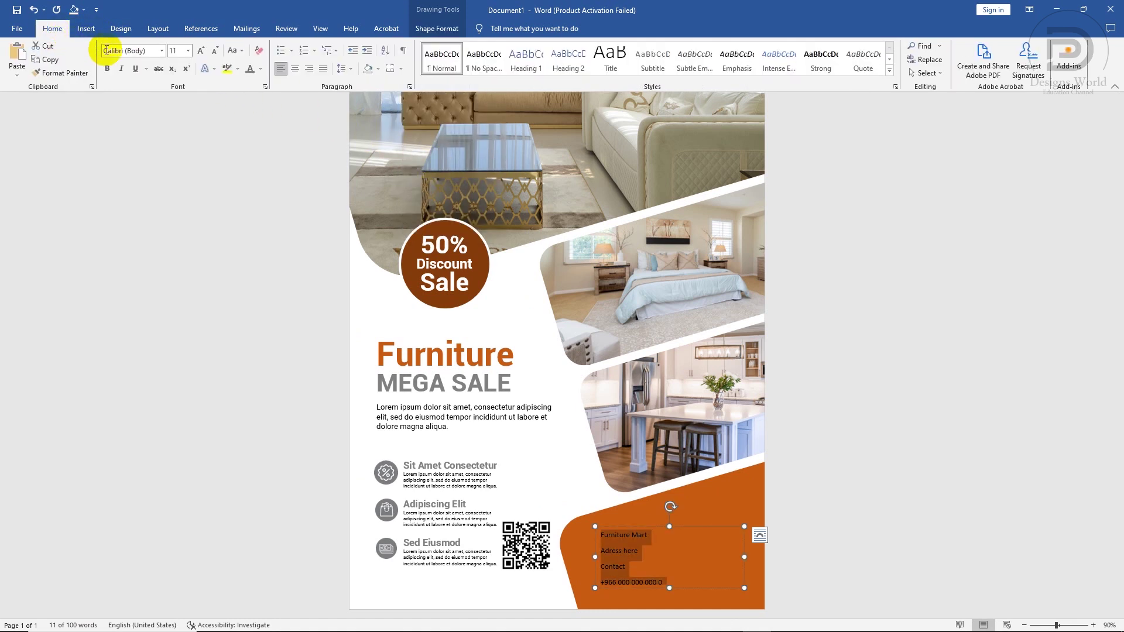
type("Roboto")
key("Return")
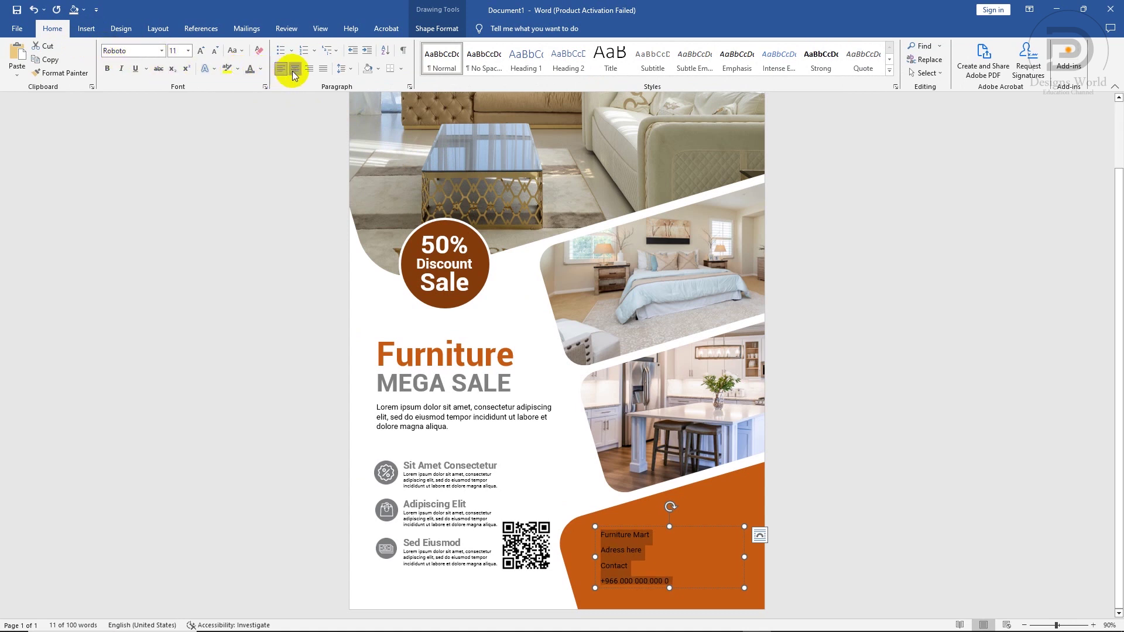
left_click(294, 70)
left_click(350, 70)
left_click(354, 85)
left_click(345, 70)
left_click(366, 196)
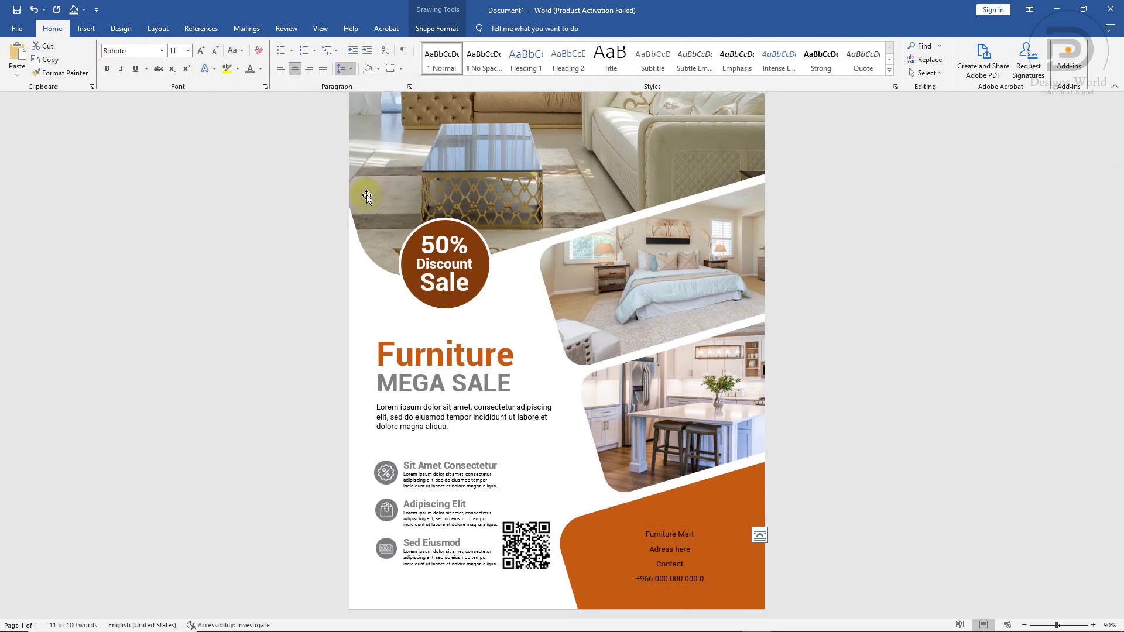
left_click(261, 69)
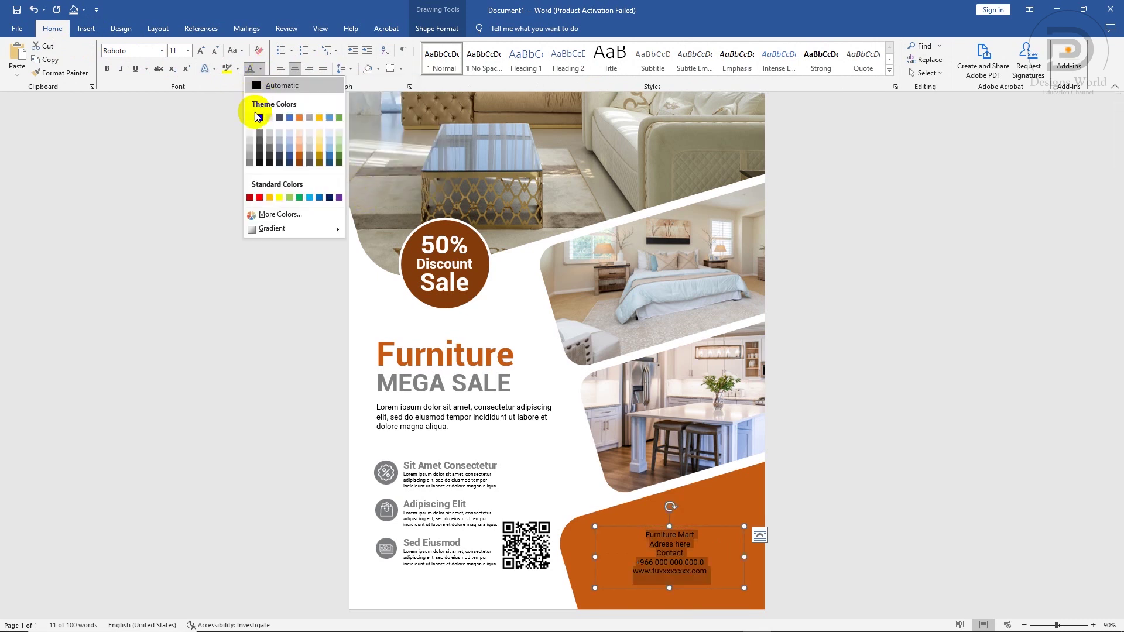
left_click(258, 117)
left_click(684, 553)
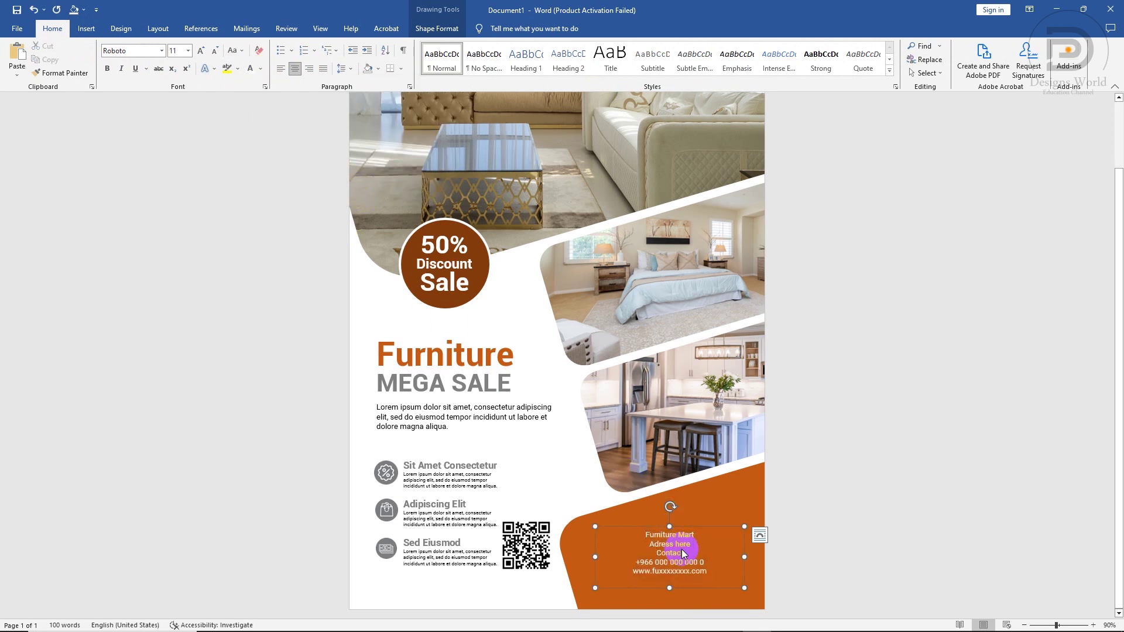
scroll(683, 553, "up", 4)
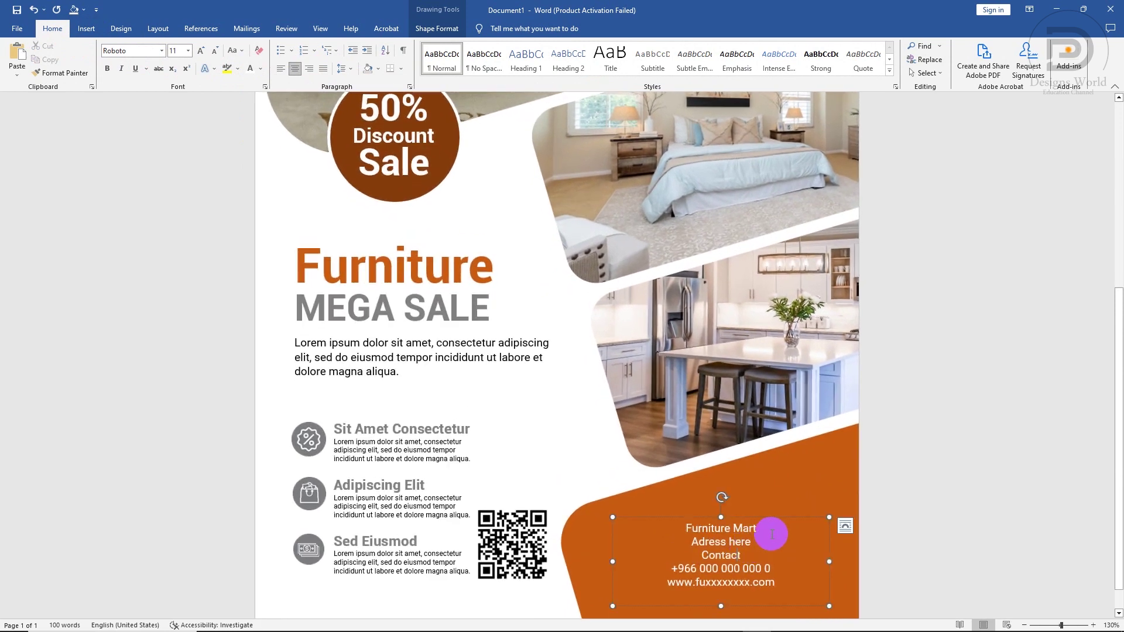
Step: Set Furniture Mart to 24 pt and make the phone number bold at 16 pt
left_click_drag(759, 529, 686, 530)
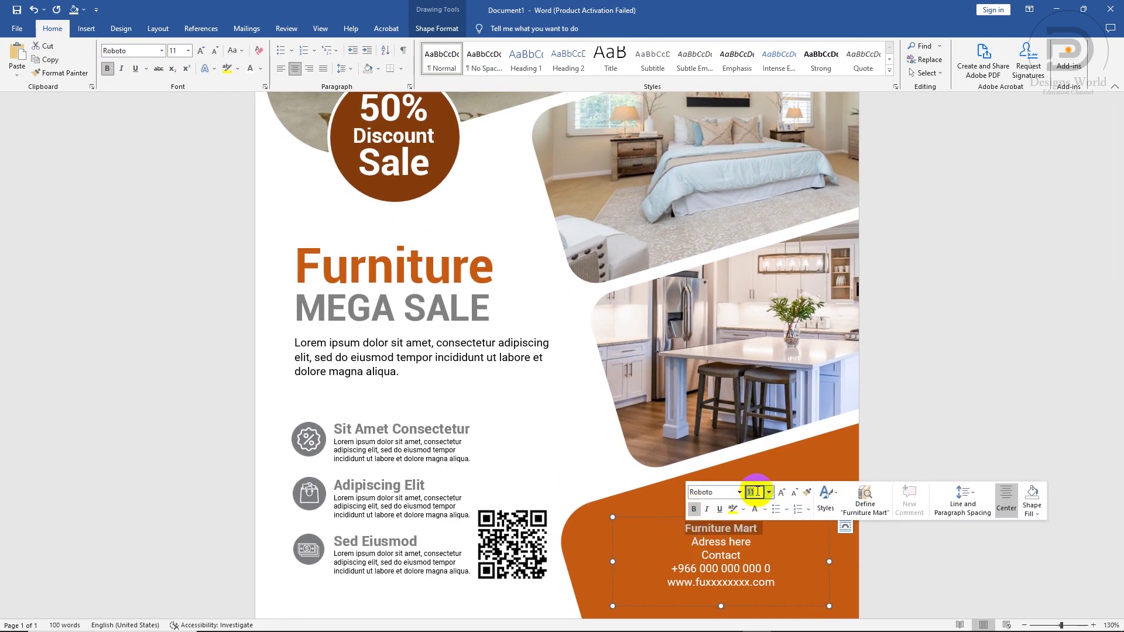
type("24")
key("Return")
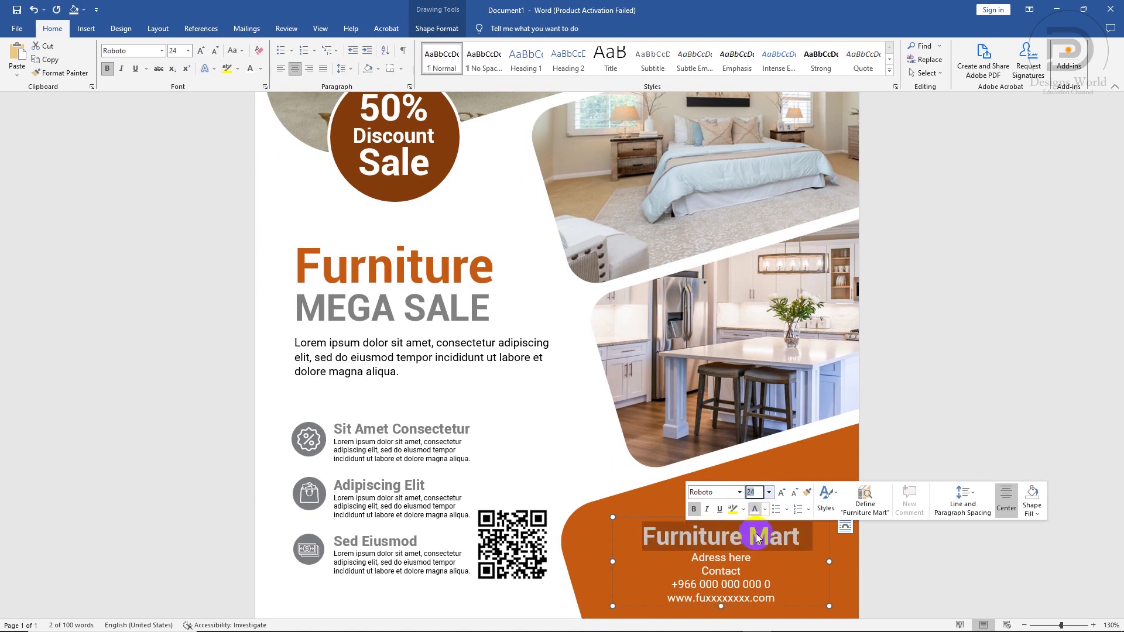
left_click_drag(752, 557, 716, 557)
left_click(743, 555)
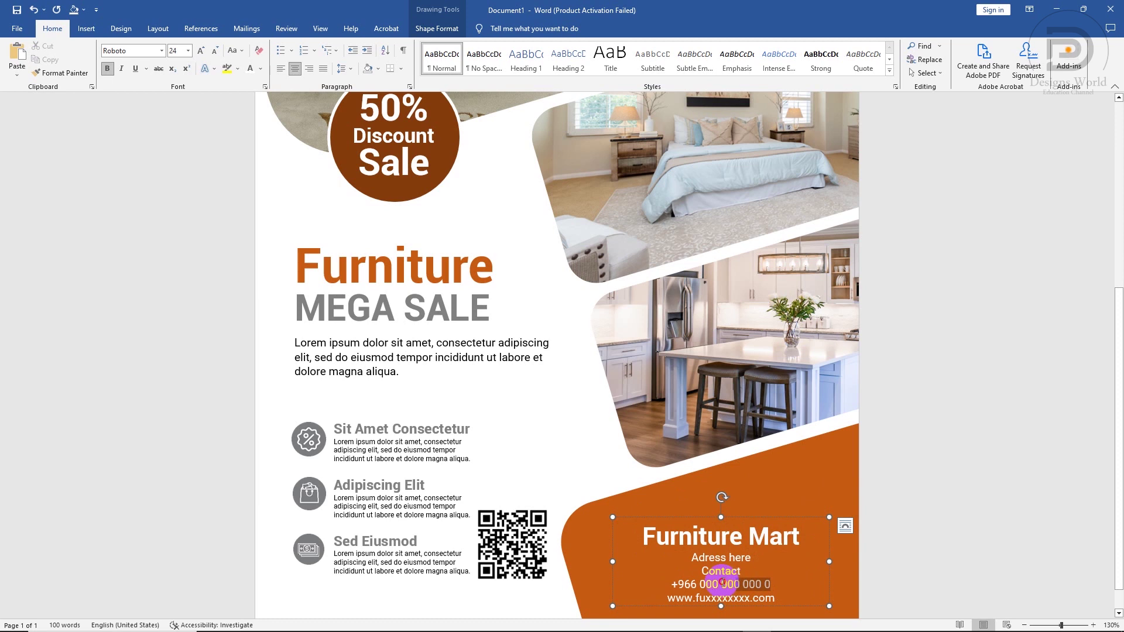
left_click_drag(666, 587, 668, 586)
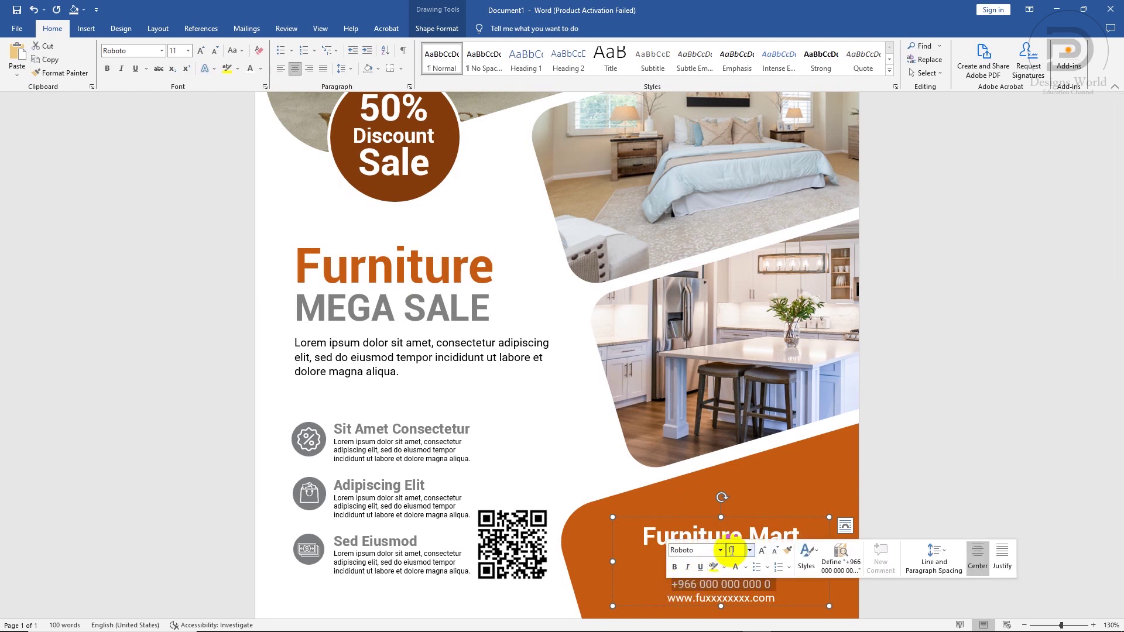
key("Return")
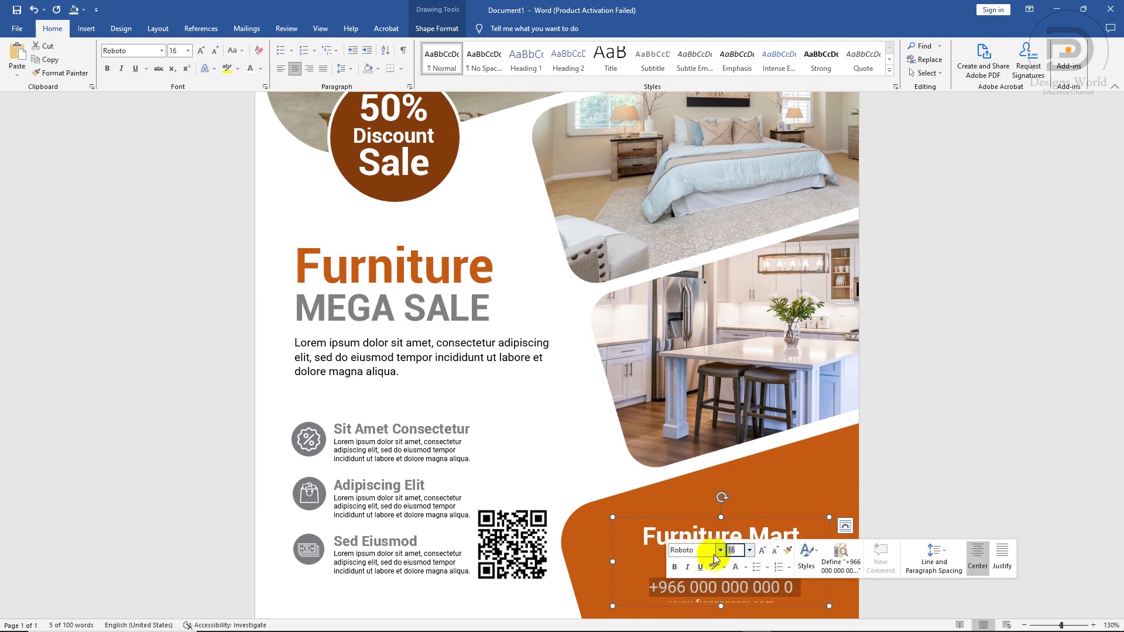
left_click(676, 568)
left_click(706, 585)
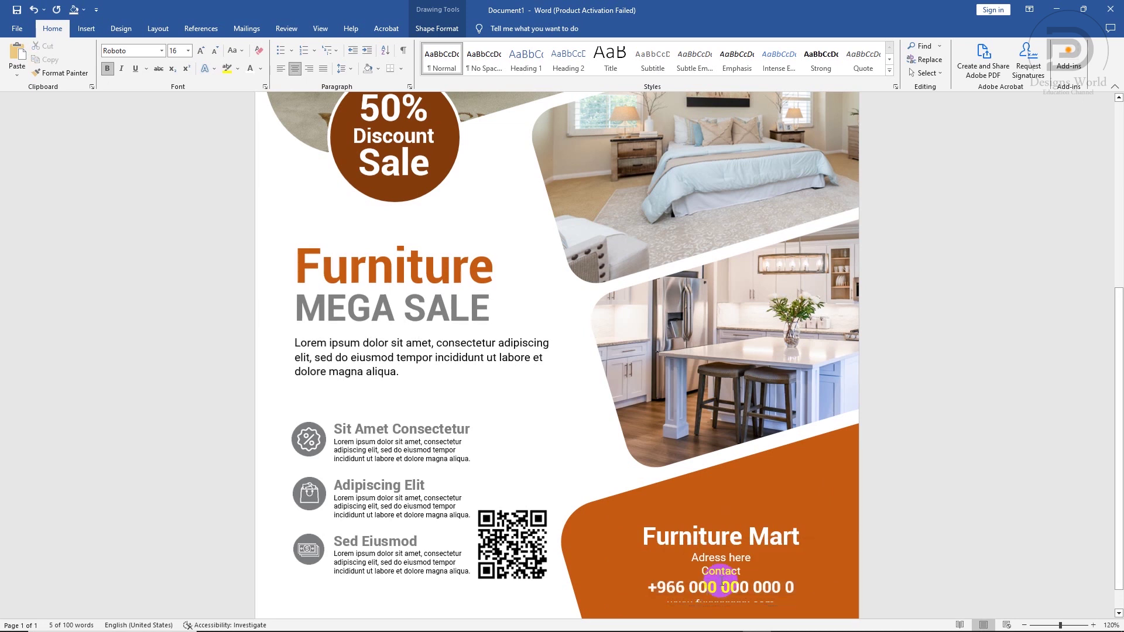
scroll(717, 577, "down", 2)
scroll(720, 580, "down", 1)
Step: Add space above the Contact line and move the contact text box slightly up
left_click(719, 584)
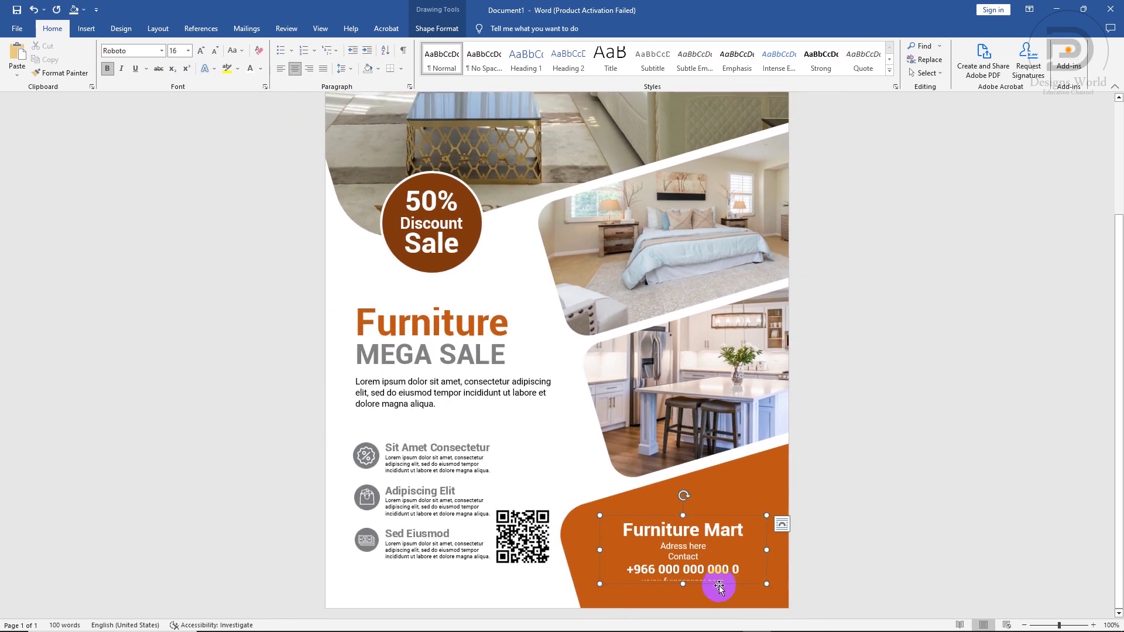
left_click(685, 596)
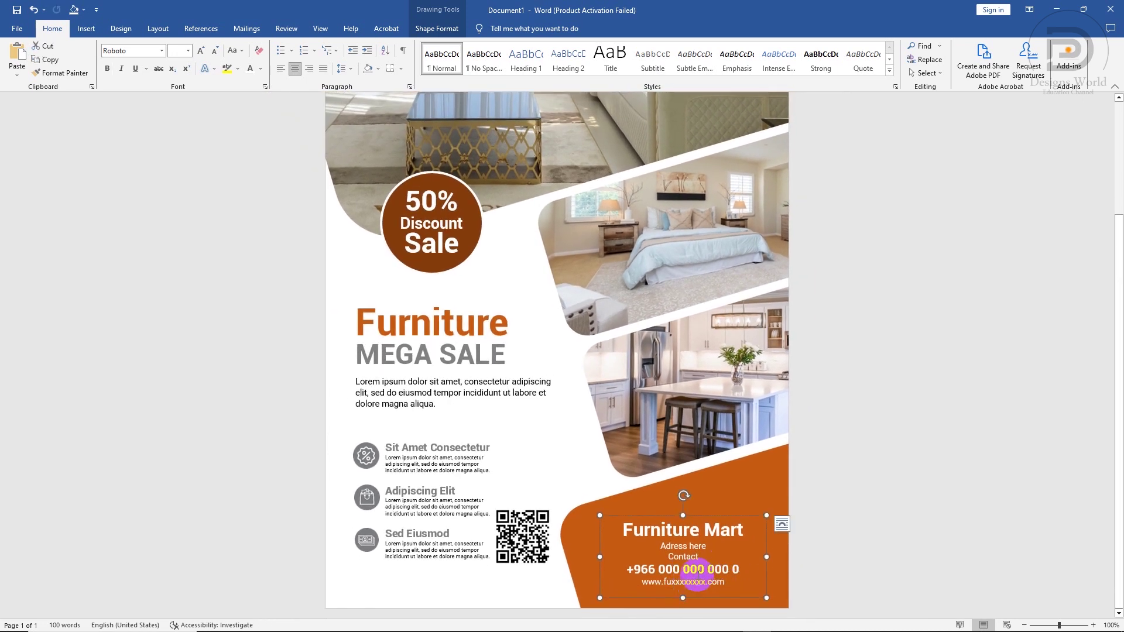
left_click(707, 548)
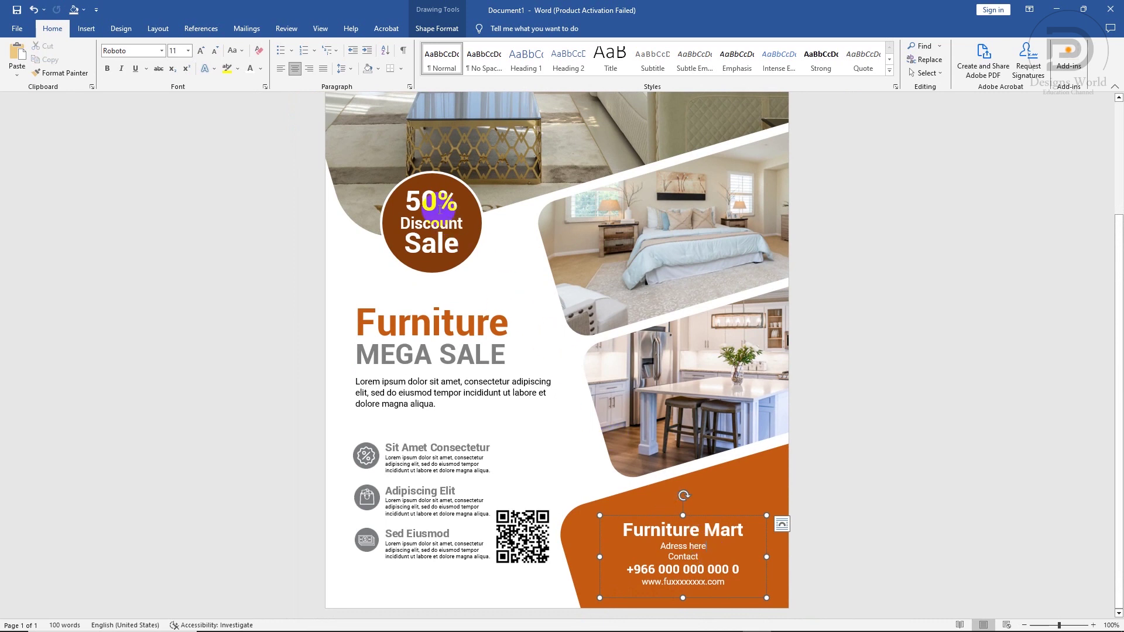
left_click(341, 69)
left_click(362, 186)
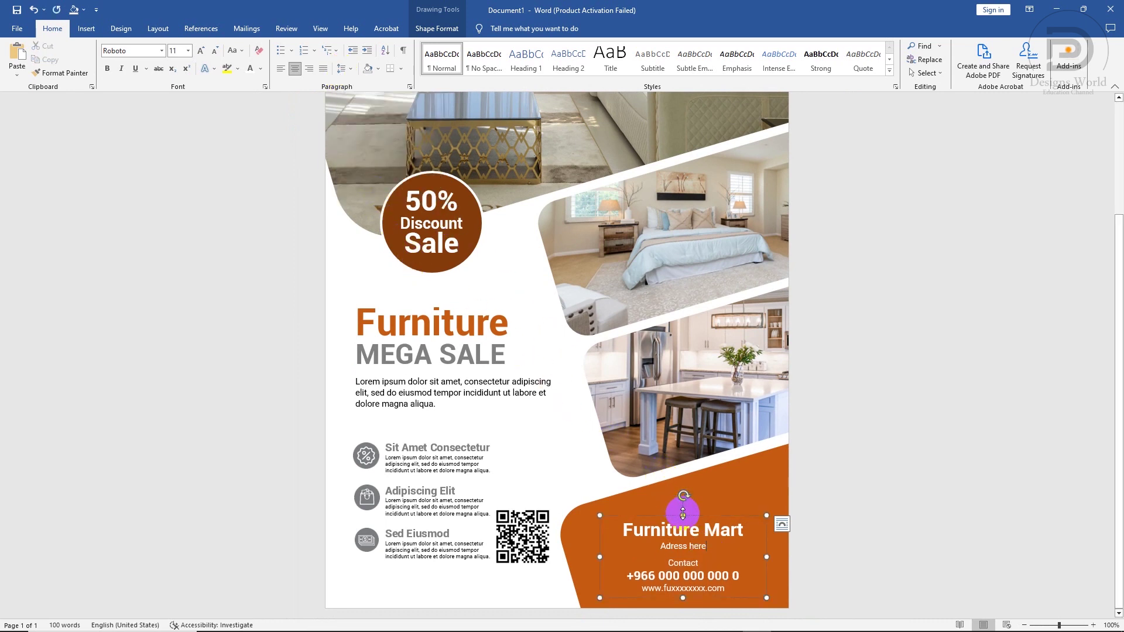
left_click_drag(683, 514, 683, 509)
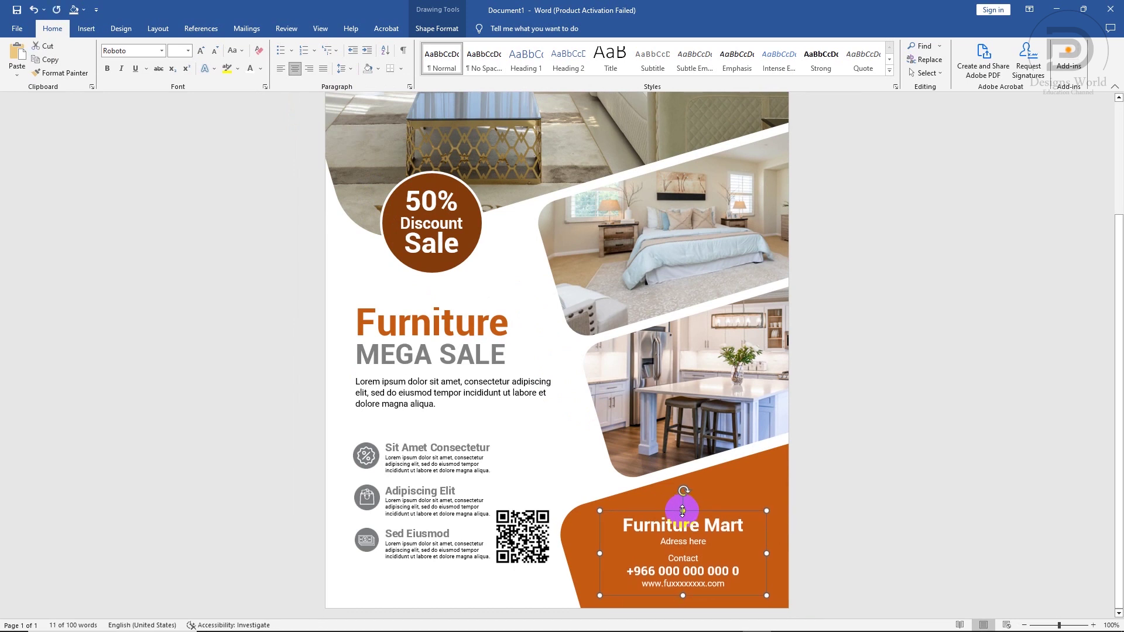
left_click(700, 491)
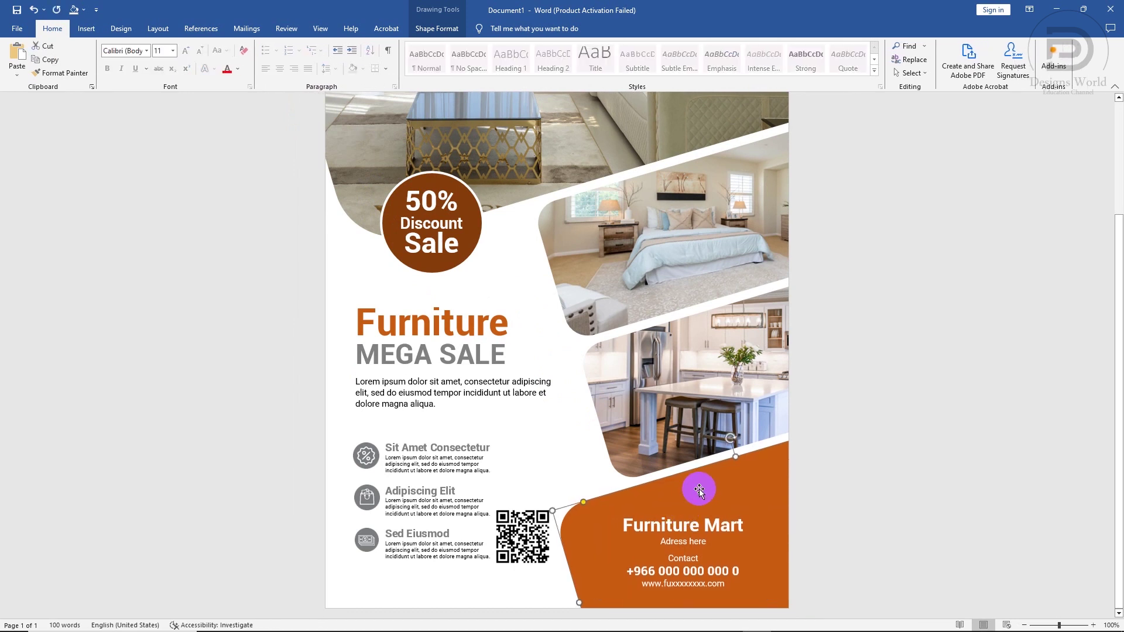
Step: Insert the Logo picture from this device and set its wrapping to In Front of Text
left_click(87, 29)
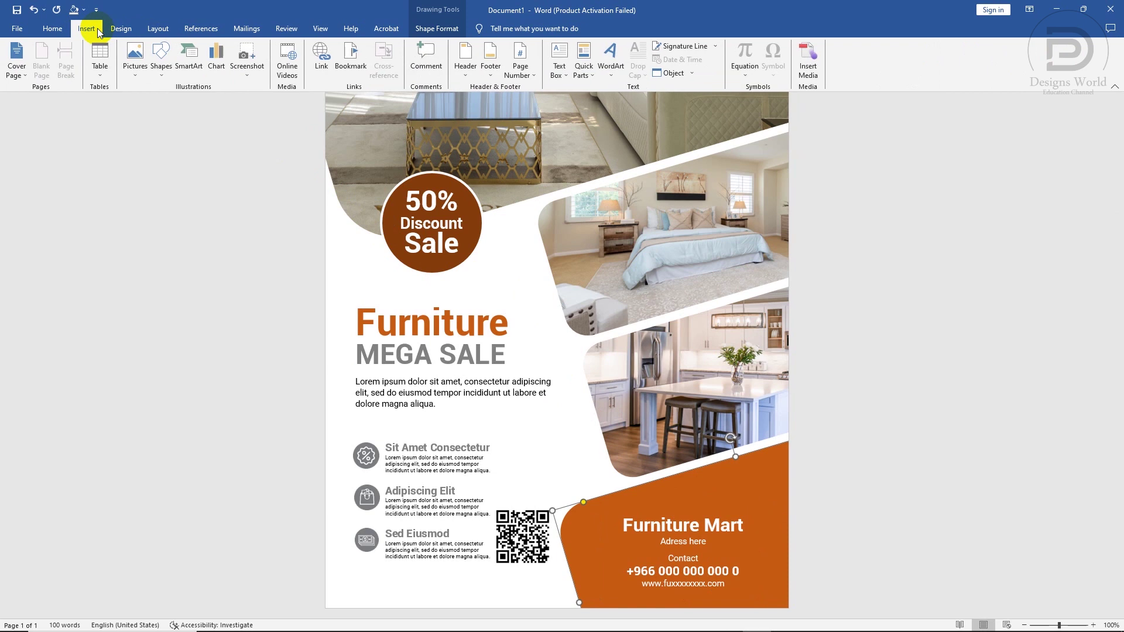
left_click(134, 59)
left_click(151, 109)
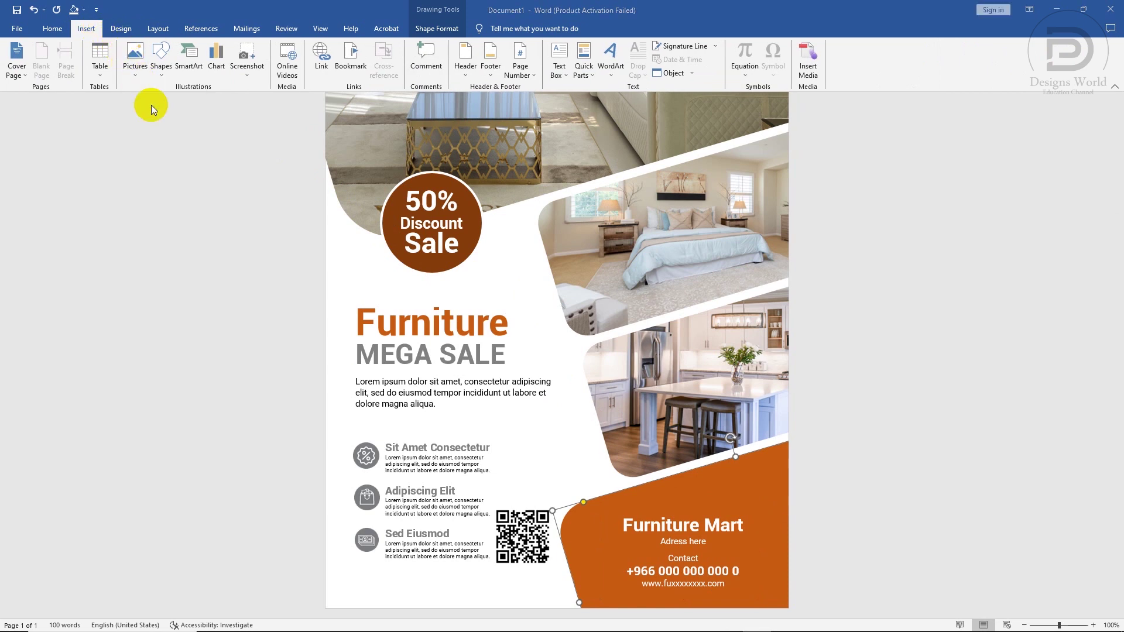
left_click(137, 167)
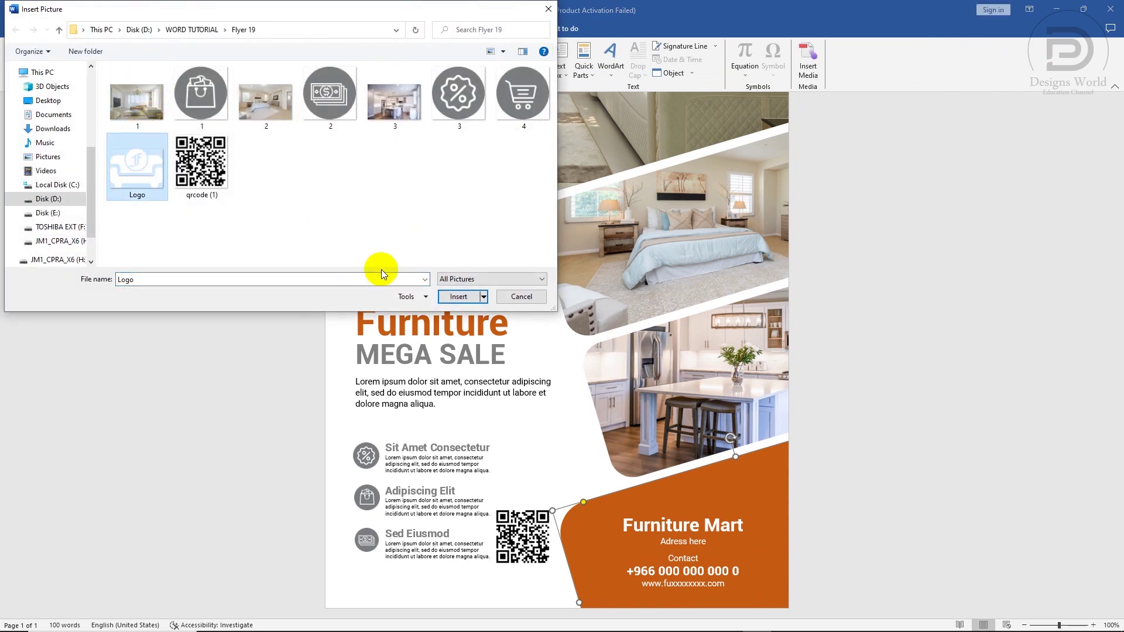
left_click(459, 297)
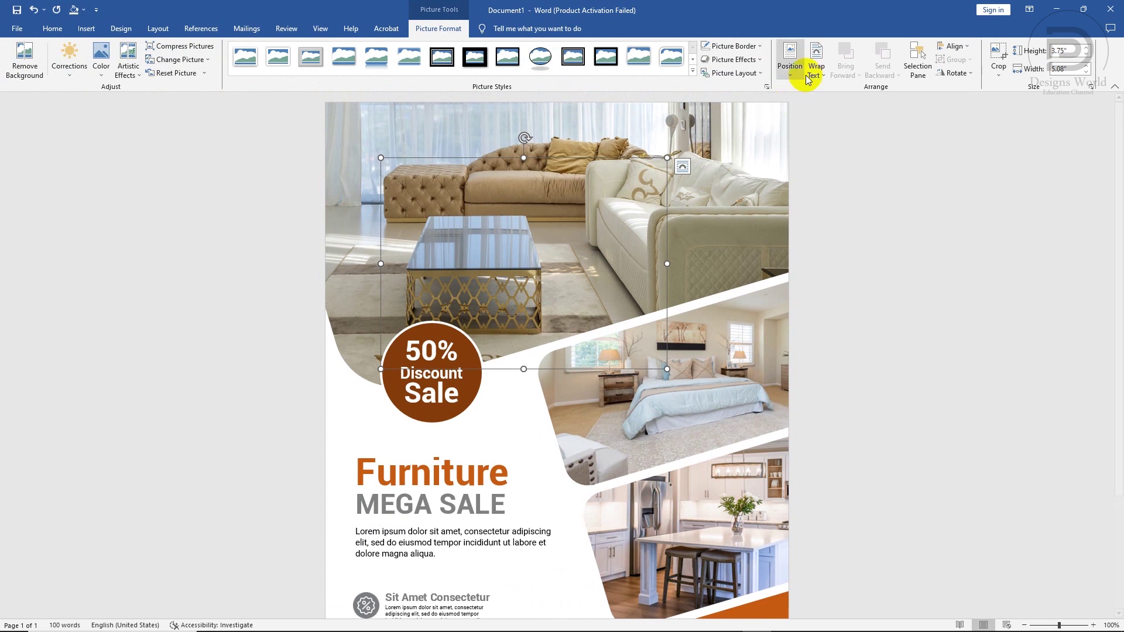
left_click(816, 61)
left_click(836, 171)
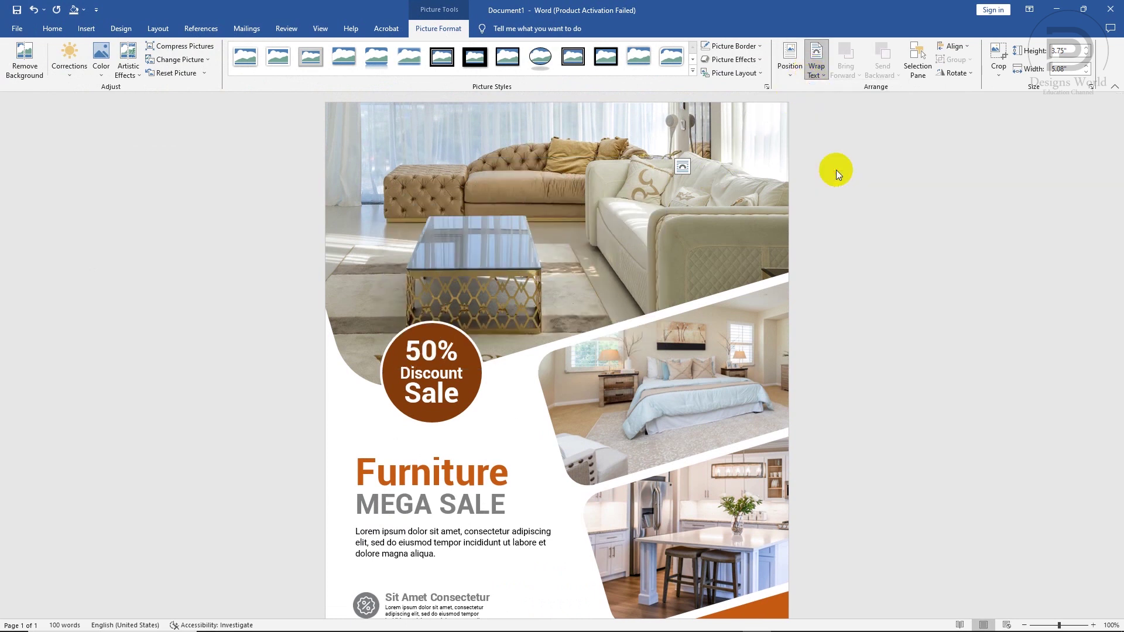
Step: Shrink the logo, centre it above Furniture Mart, and nudge that text box up
mouse_move(666, 158)
left_mouse_down()
mouse_move(463, 363)
mouse_move(650, 524)
left_mouse_up()
scroll(729, 491, "down", 3)
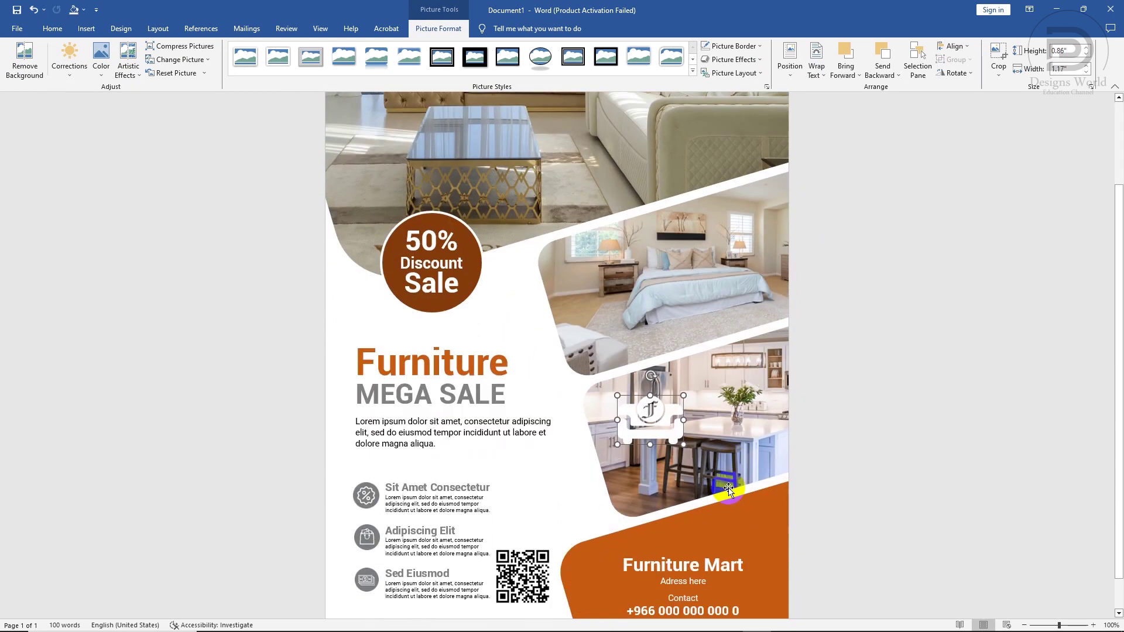
scroll(729, 490, "down", 1)
left_click_drag(673, 391, 708, 511)
left_click_drag(719, 468, 690, 496)
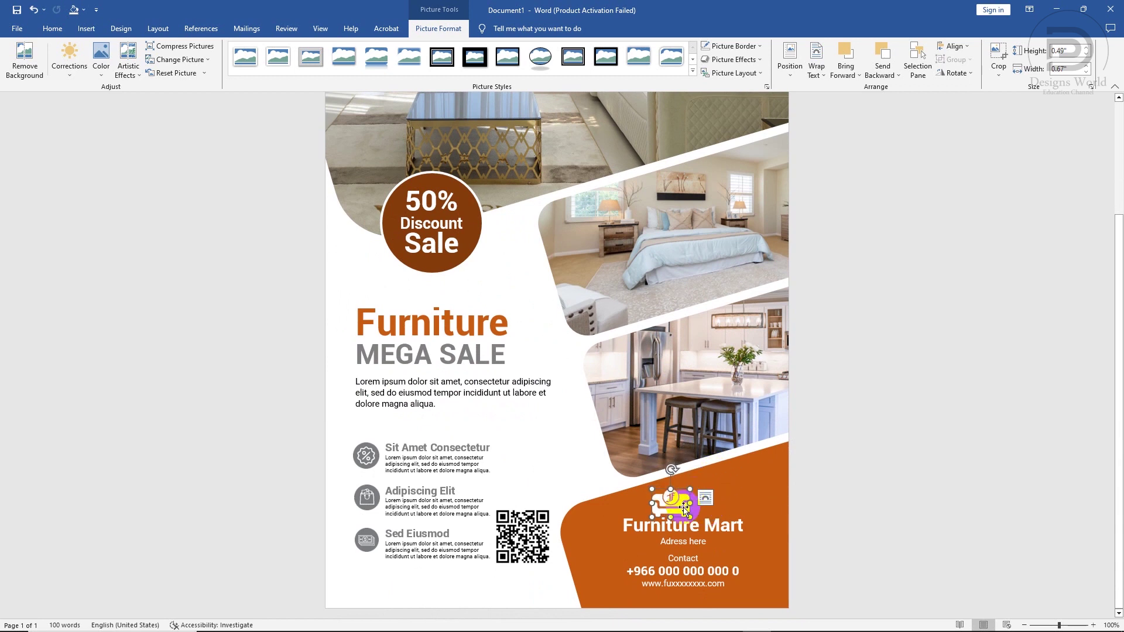
left_click_drag(681, 510, 694, 511)
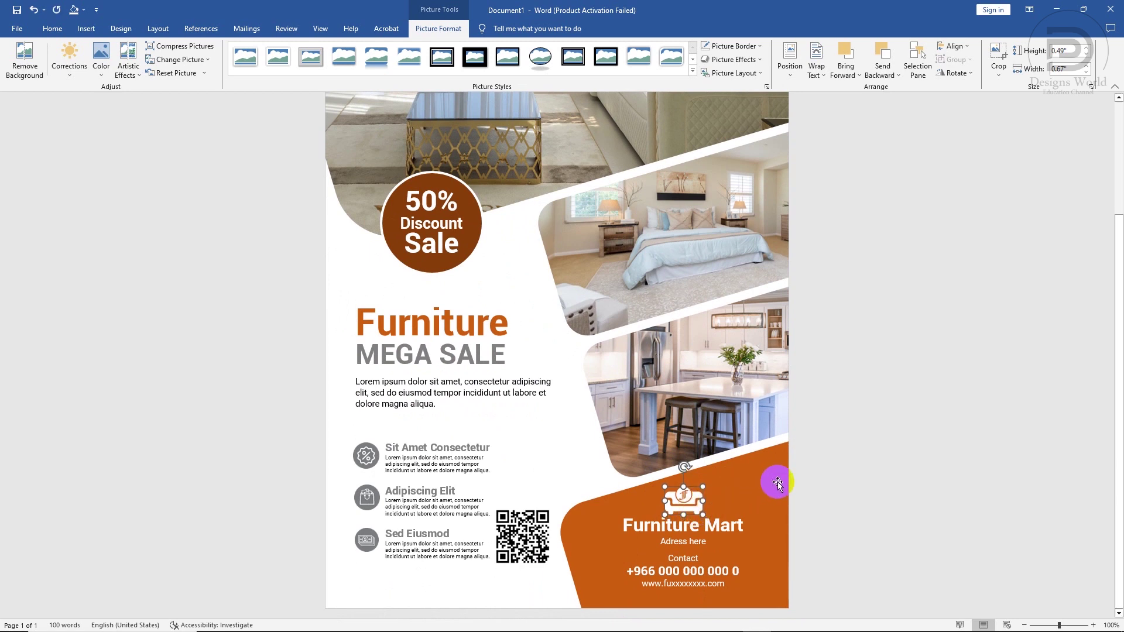
left_click(722, 521)
left_click(732, 508)
key("Up")
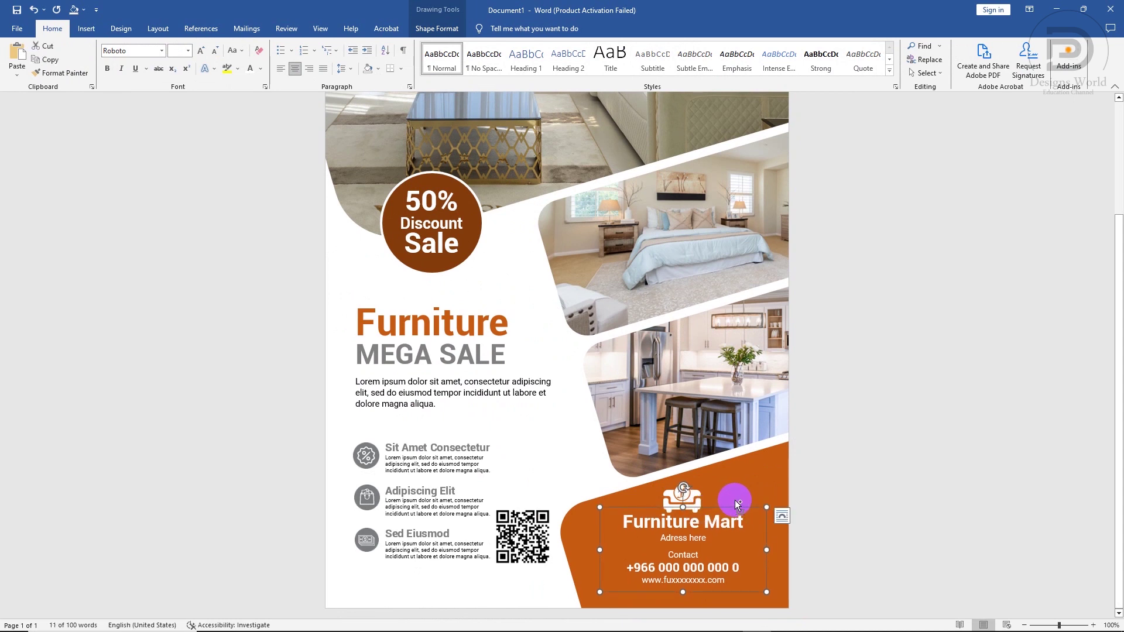
Step: Enlarge the 50% Discount Sale badge circle, grow its text, and resize its text box
scroll(735, 500, "down", 3, "ctrl")
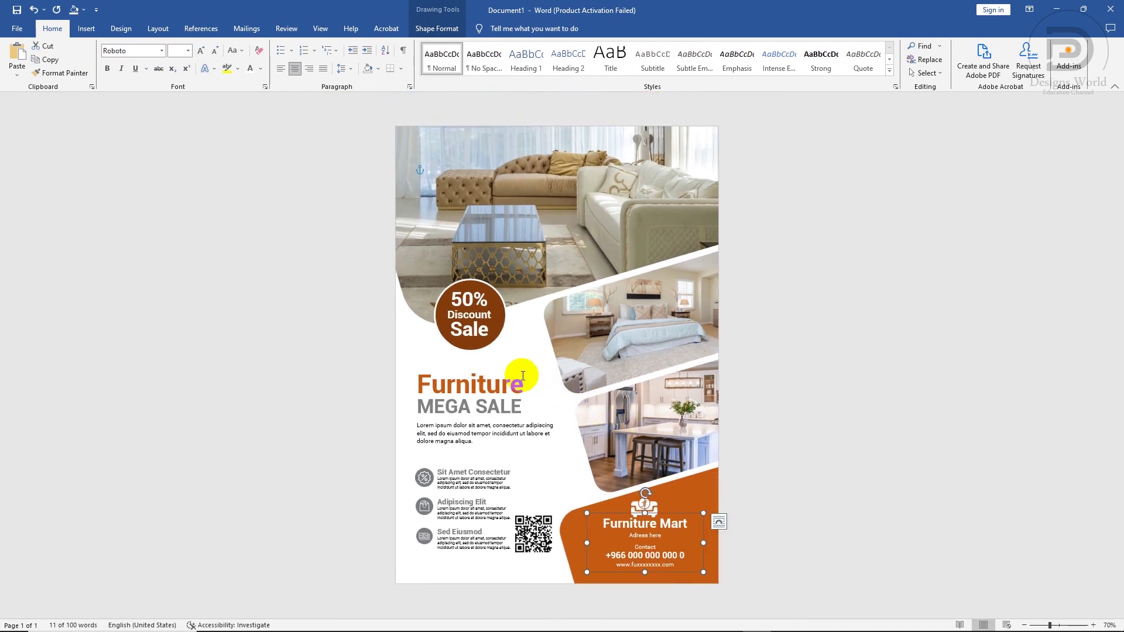
left_click(460, 336)
mouse_move(503, 352)
left_mouse_down()
mouse_move(519, 367)
mouse_move(448, 294)
left_mouse_up()
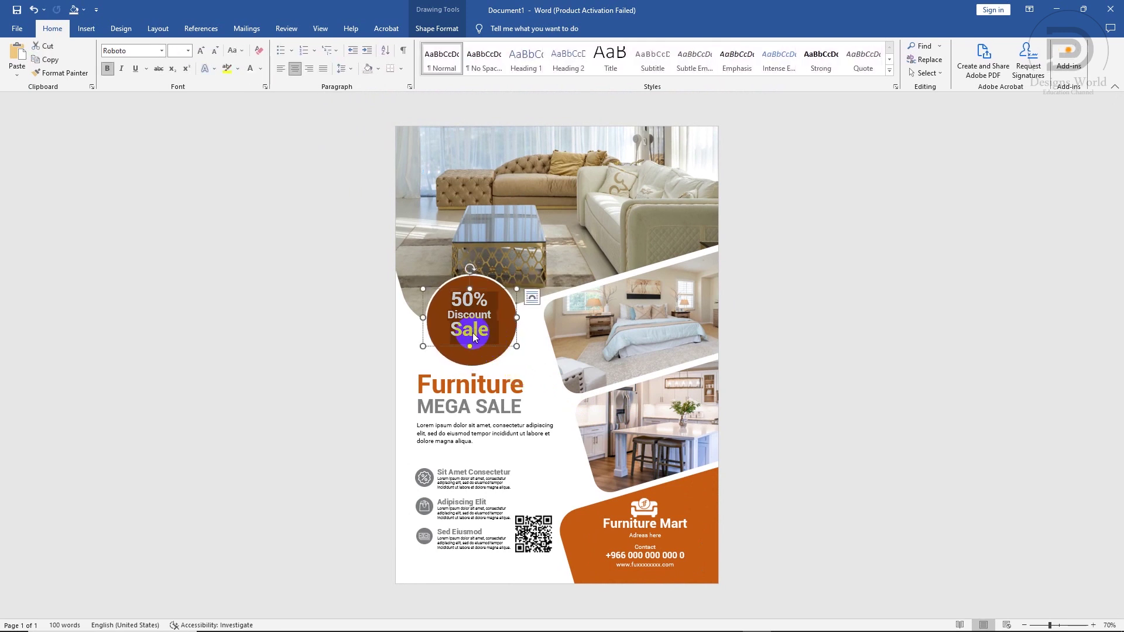
left_click(201, 52)
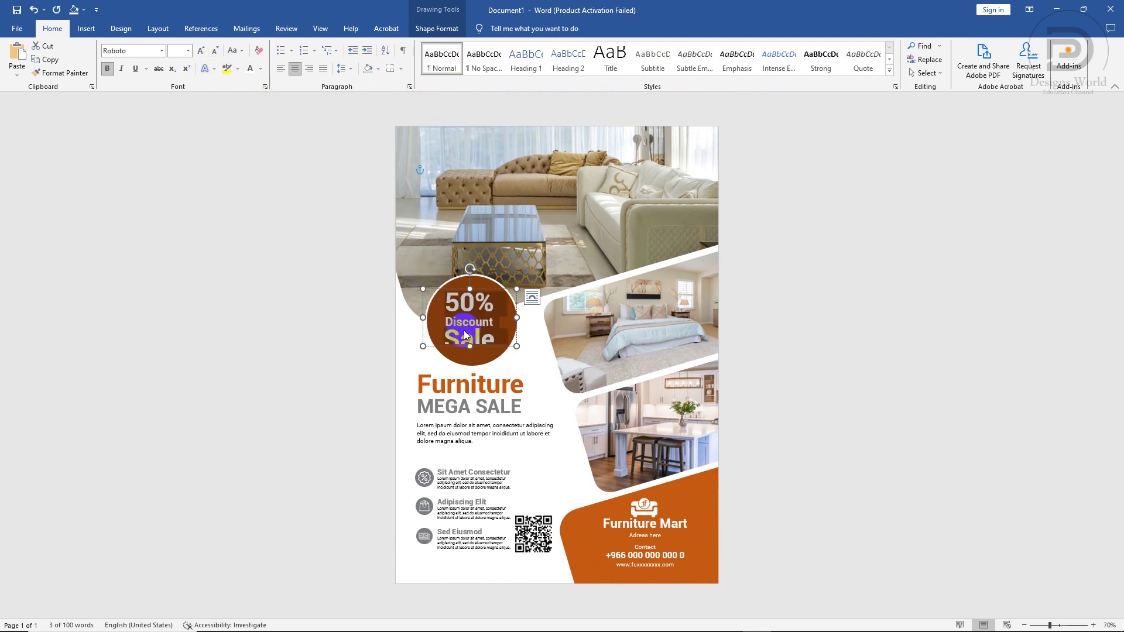
left_click_drag(470, 344, 470, 364)
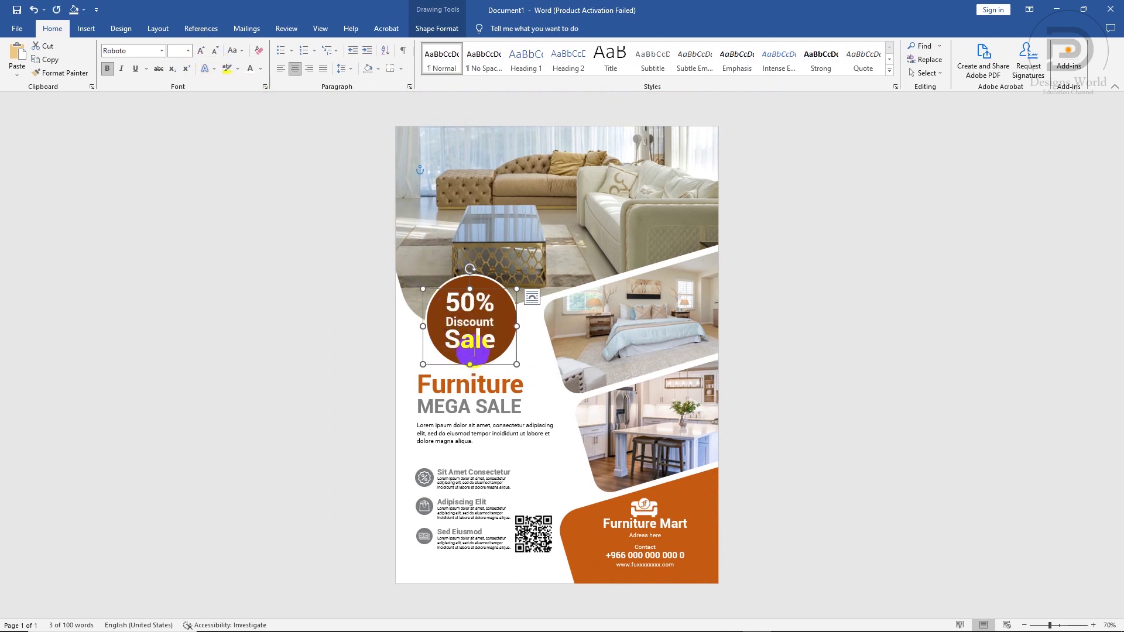
left_click_drag(470, 288, 470, 284)
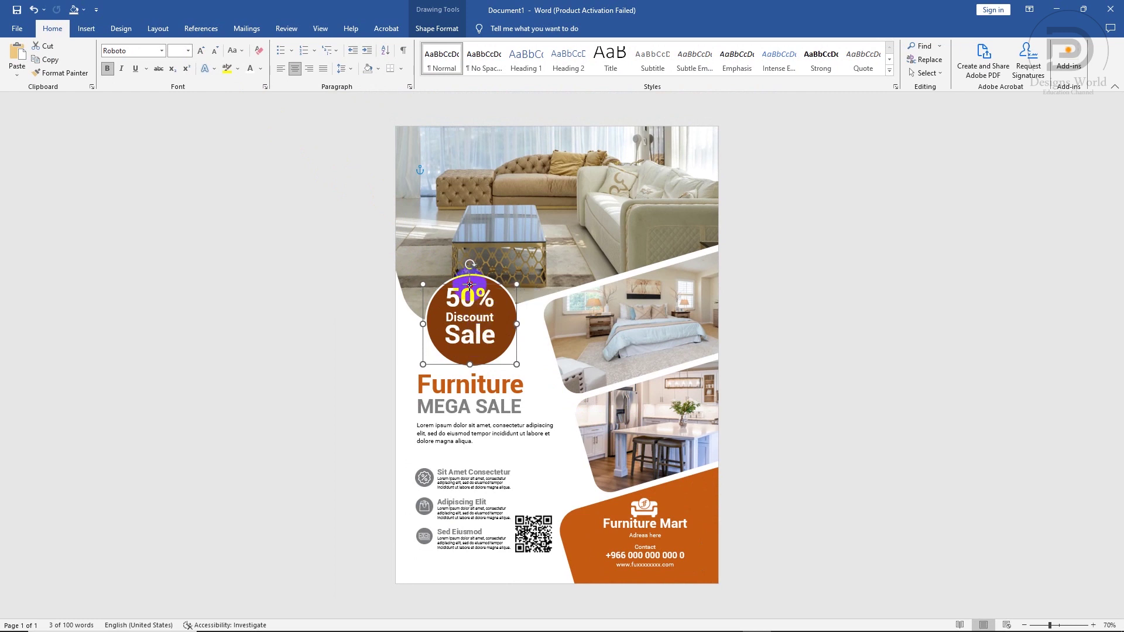
left_click(497, 319)
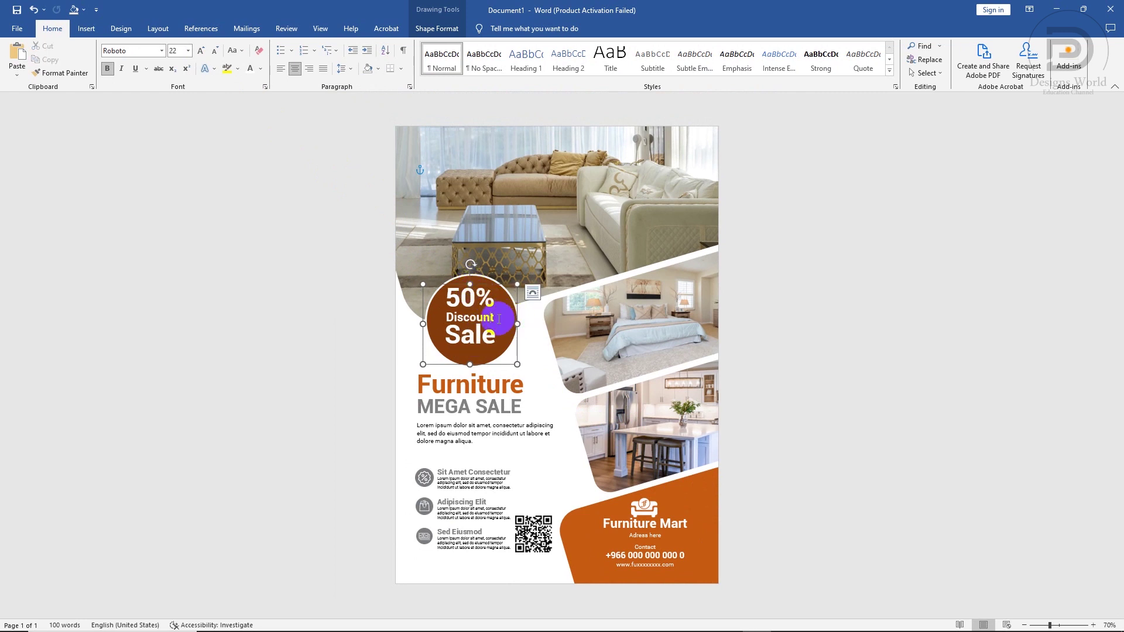
Step: Change Discount to UPPERCASE, shift the badge text slightly, and lower the Furniture MEGA SALE heading
double_click(447, 317)
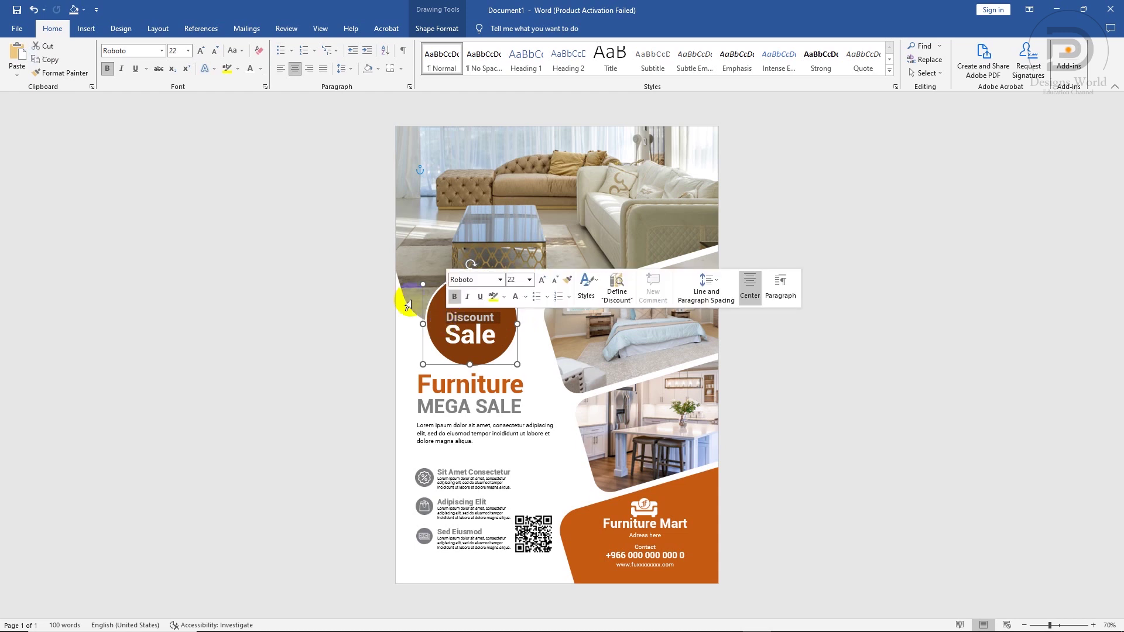
left_click(239, 53)
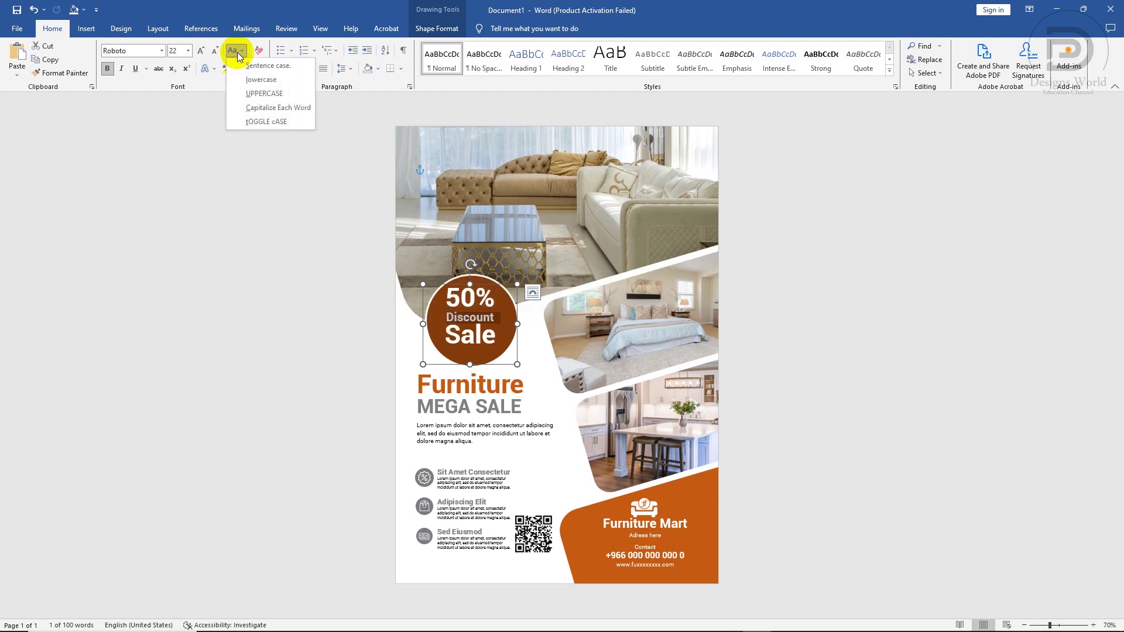
left_click(248, 94)
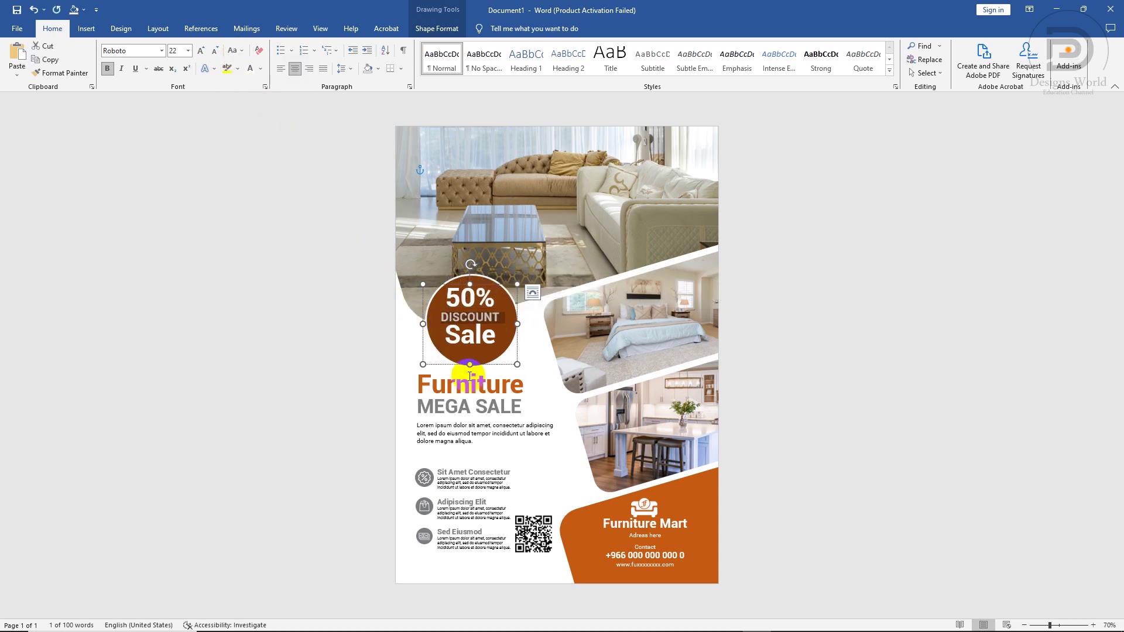
left_click(485, 334)
left_click(477, 286)
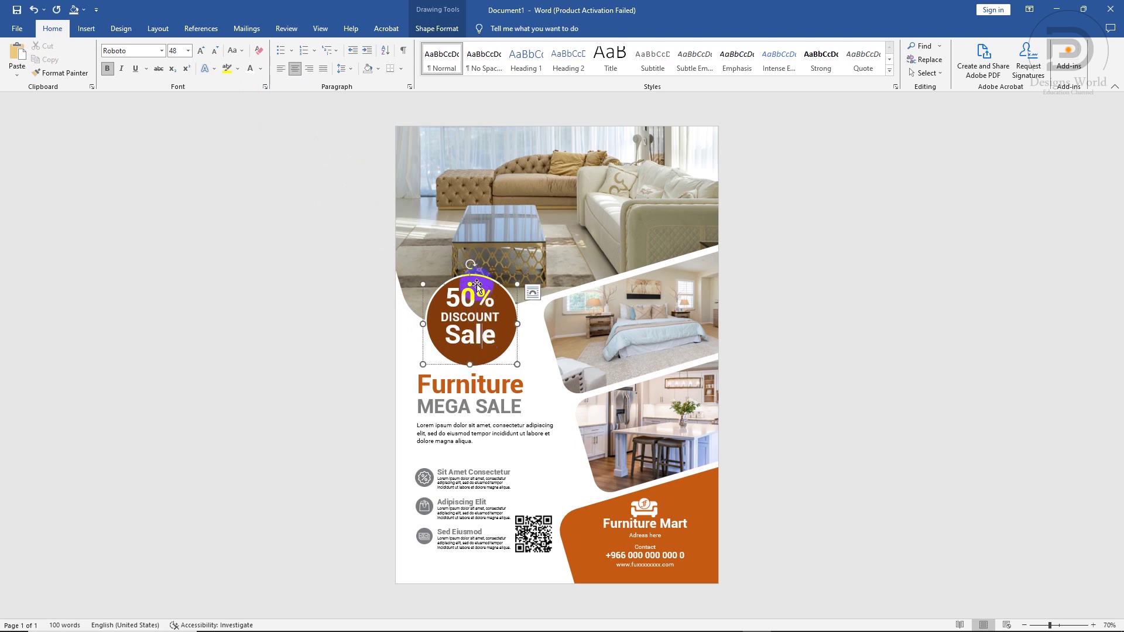
left_click_drag(477, 286, 479, 291)
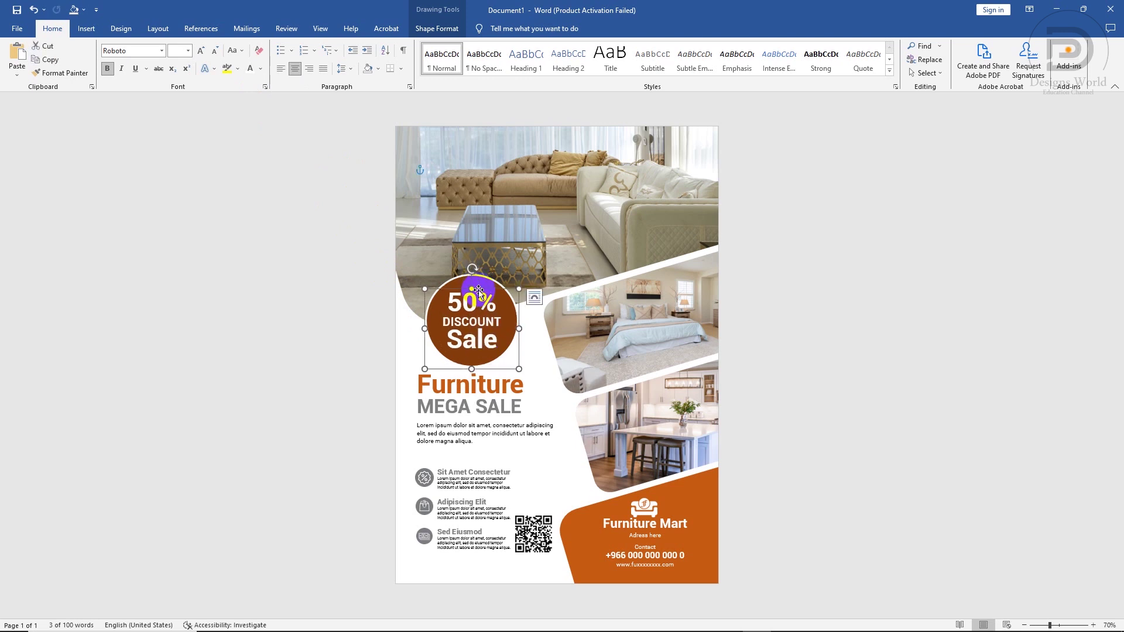
left_click(501, 370)
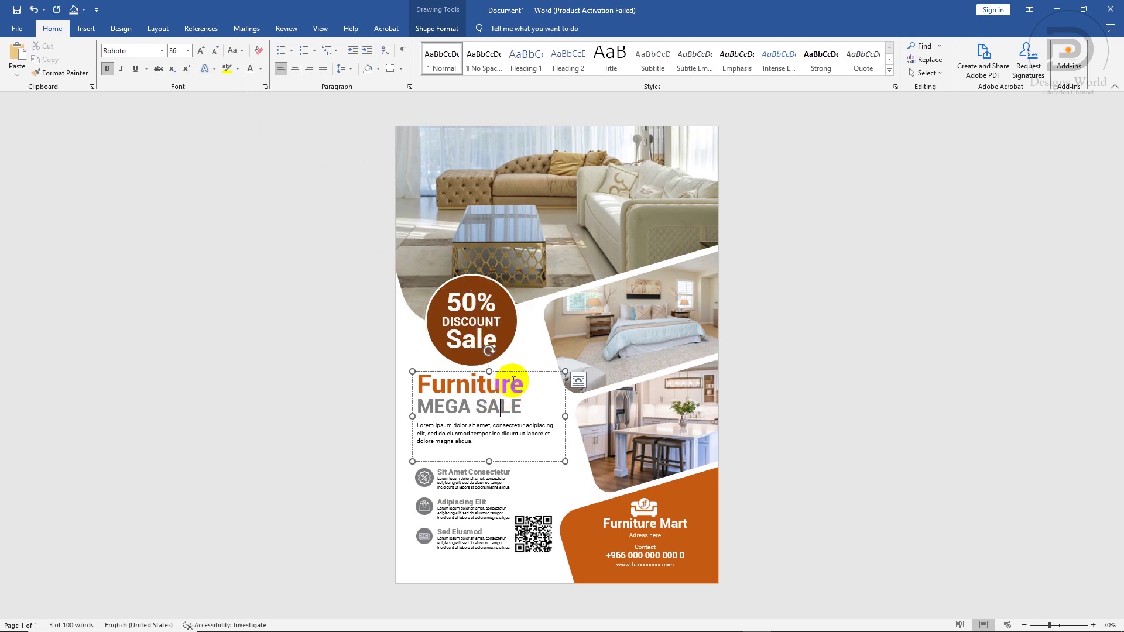
left_click_drag(515, 371, 516, 378)
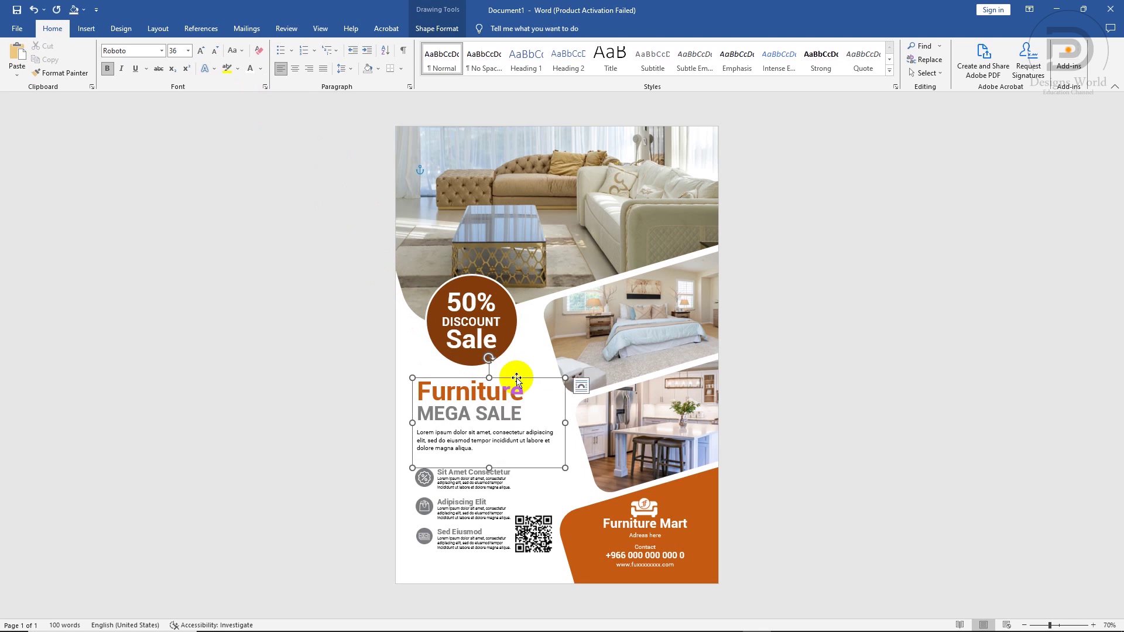
left_click(760, 422)
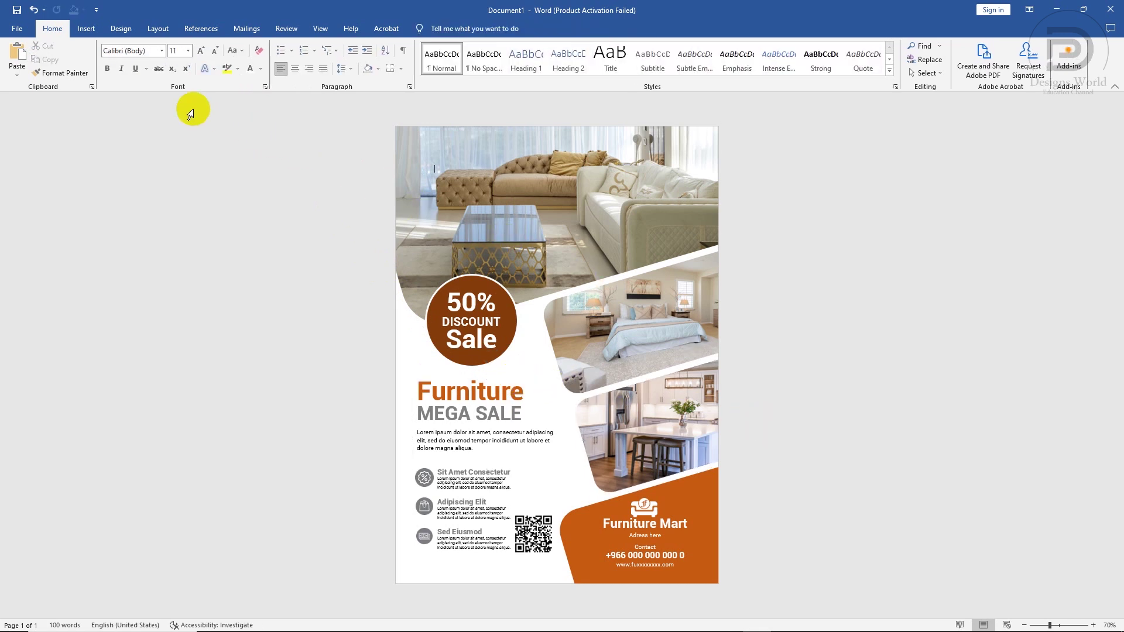
Step: Save the document as Flyer in the Flyer 19 folder
left_click(17, 28)
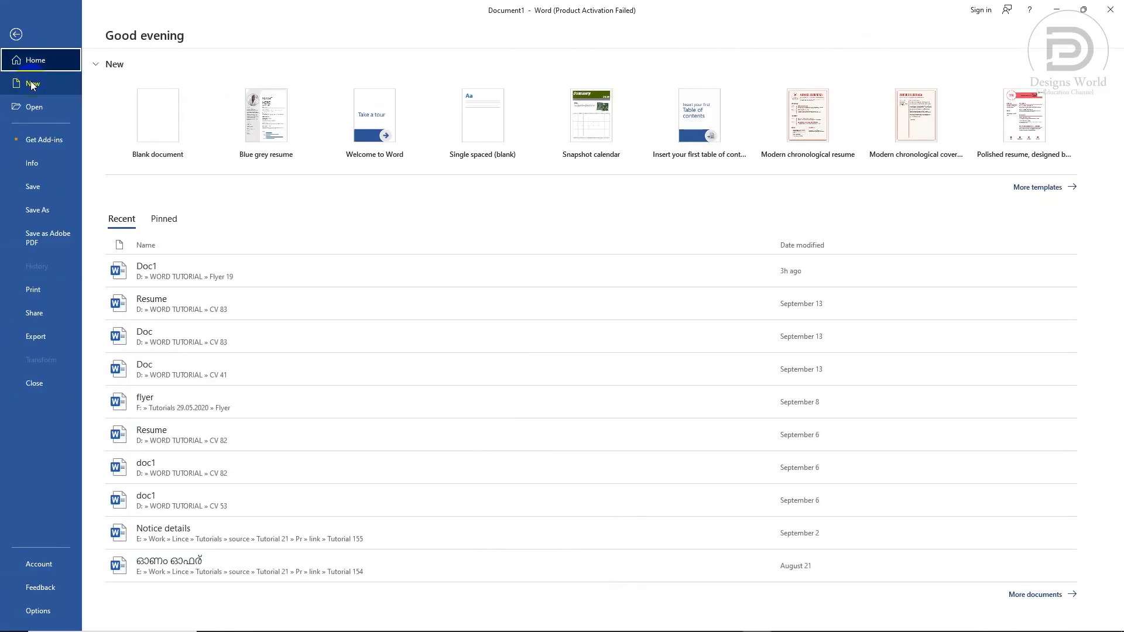
left_click(24, 211)
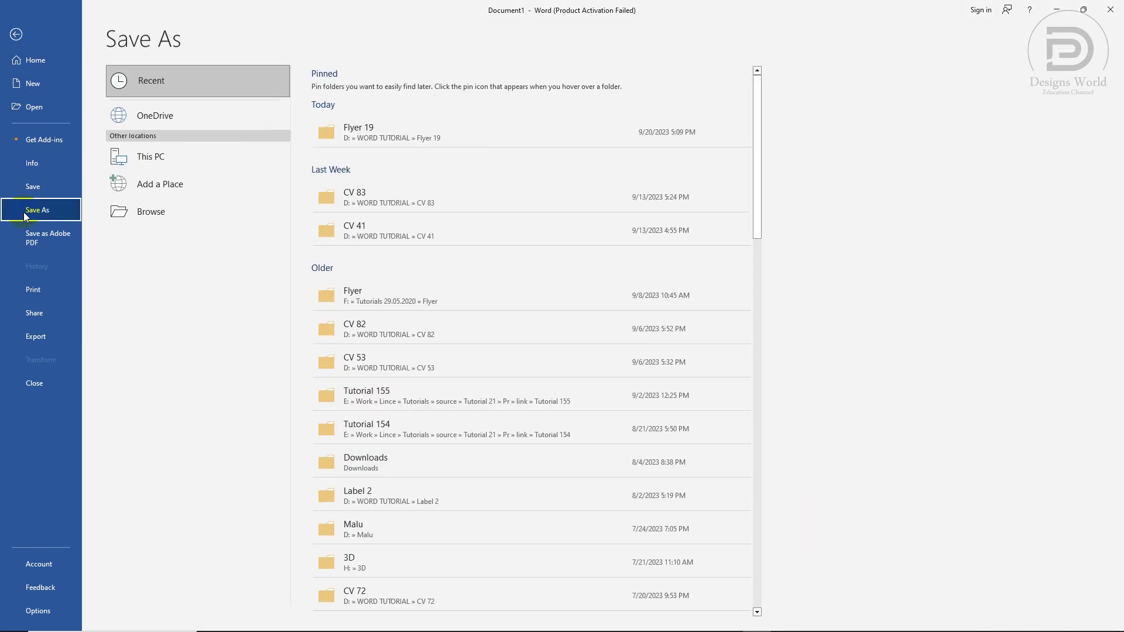
left_click(349, 139)
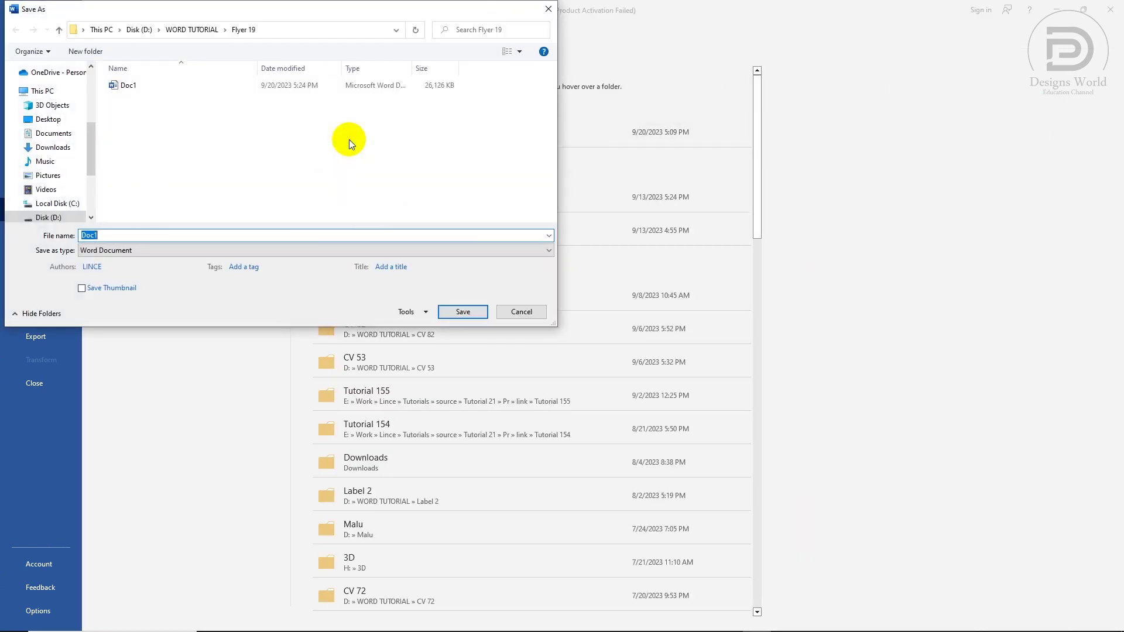
left_click(462, 311)
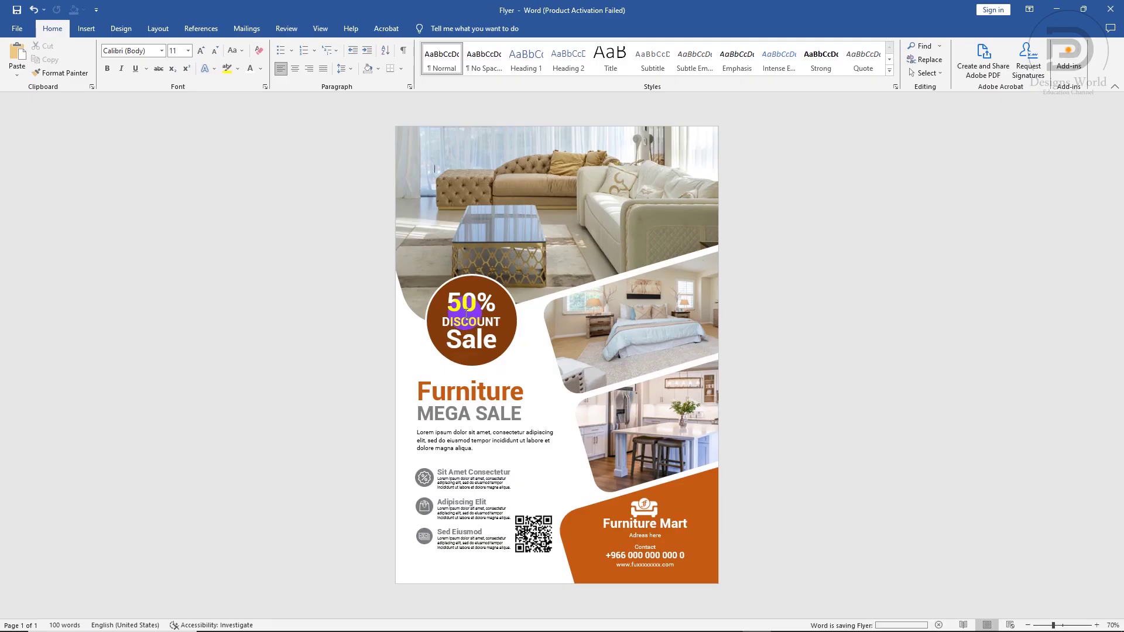
Step: Export the flyer with Save as Adobe PDF as Flyer in the Flyer 19 folder
left_click(17, 28)
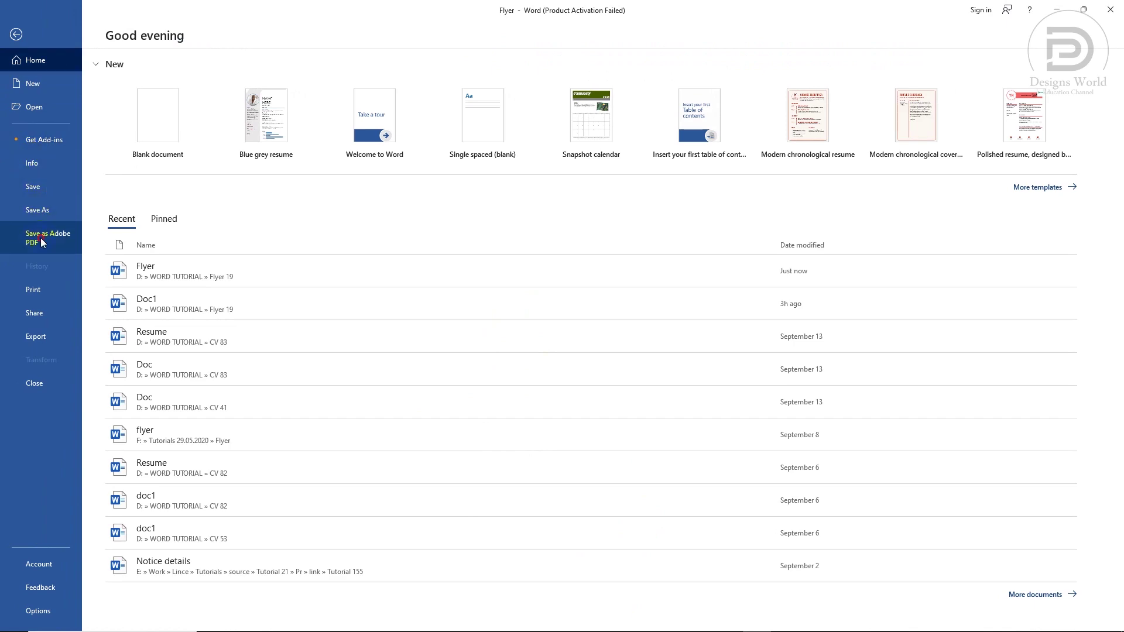
left_click(41, 238)
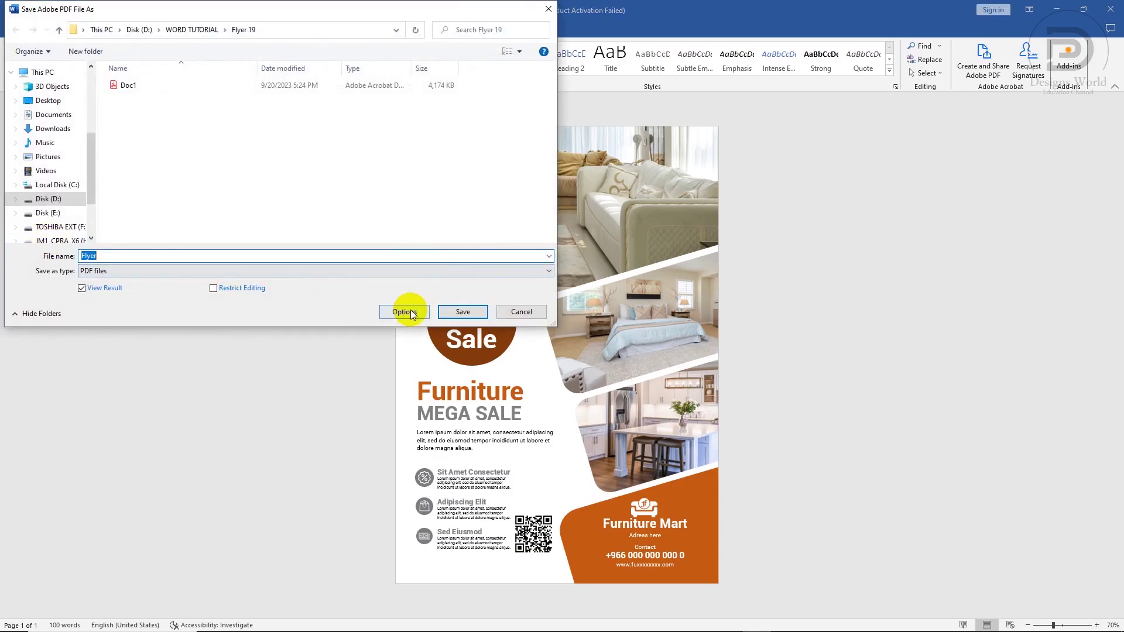
left_click(446, 312)
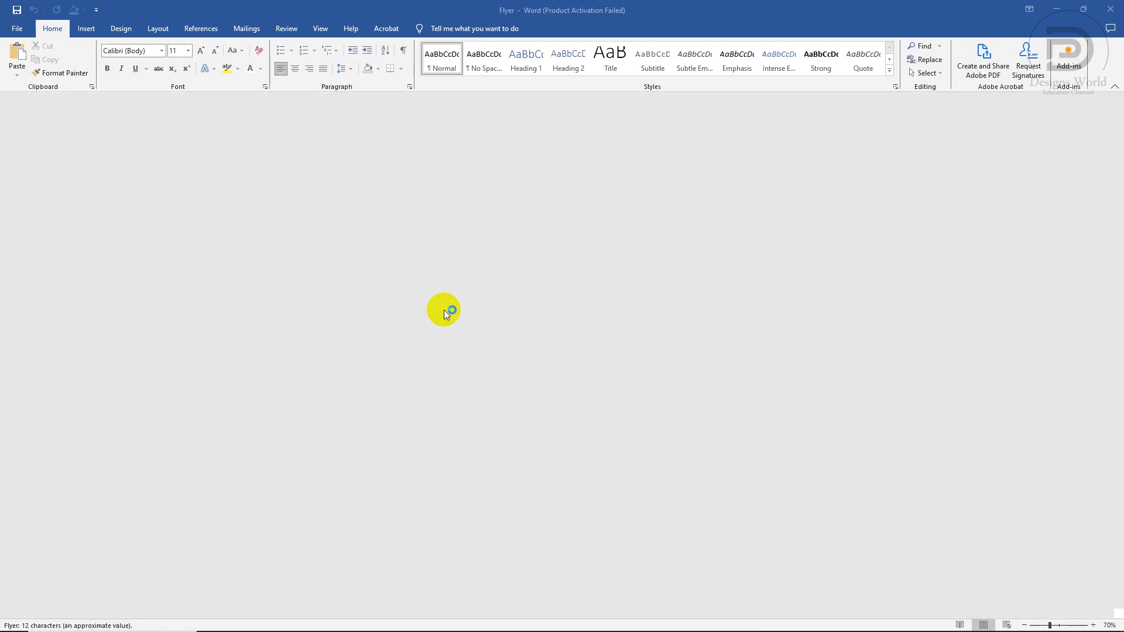
Step: Scroll through Flyer.pdf in Acrobat to view the whole exported page
scroll(443, 312, "down", 5)
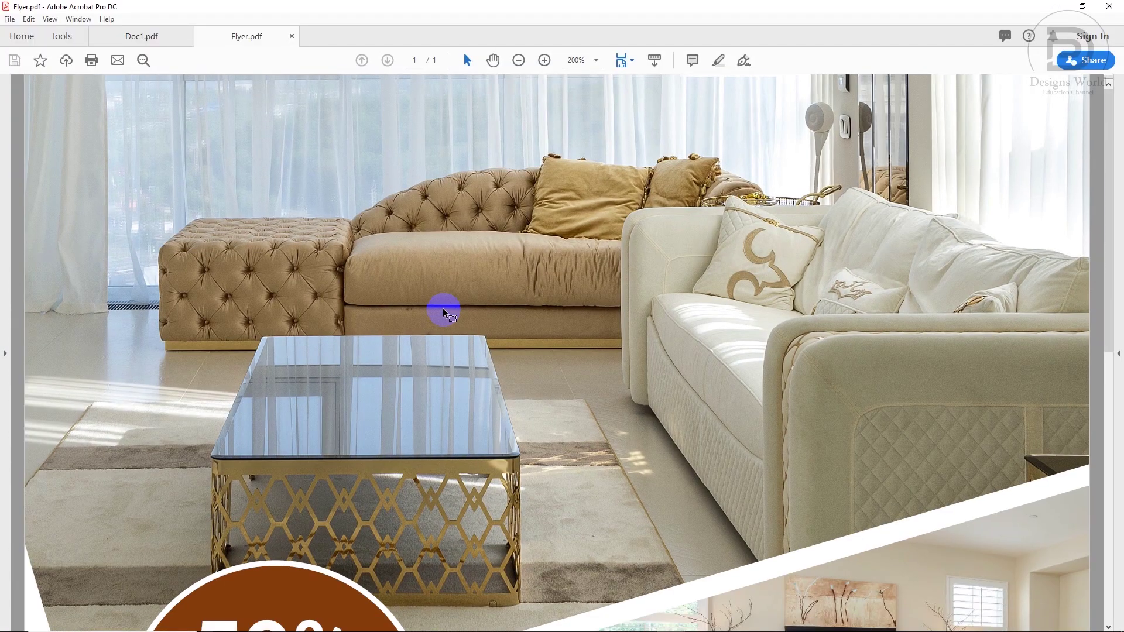